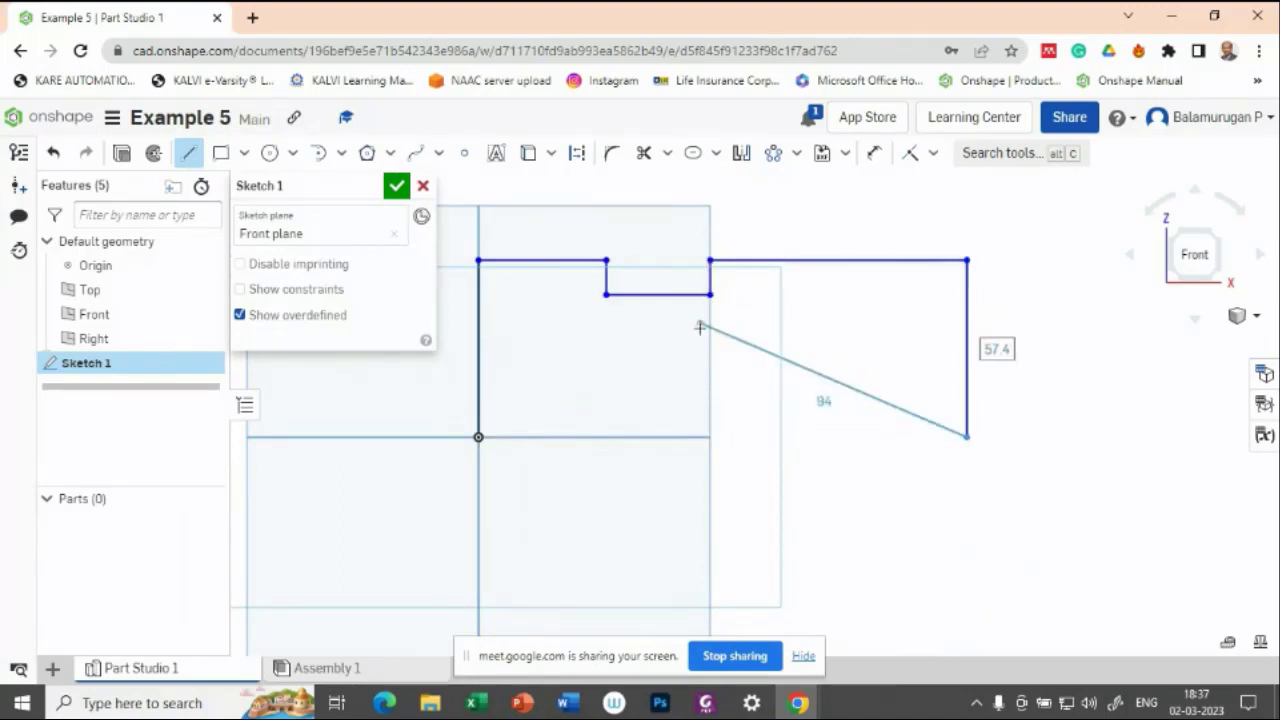
# Close the profile to the origin with lower edges about 83.2 and 41.4 mm long and a notch about 33.7 by 11.8 mm
pyautogui.click(710, 437)
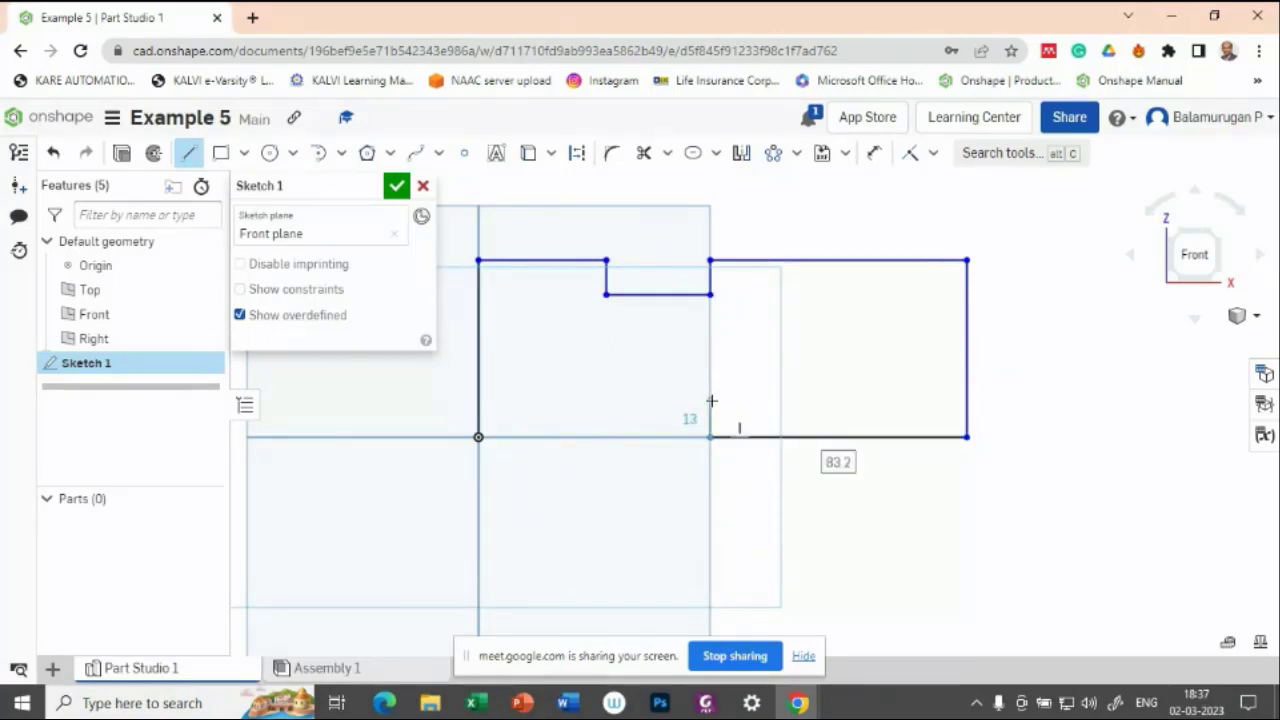
pyautogui.click(711, 401)
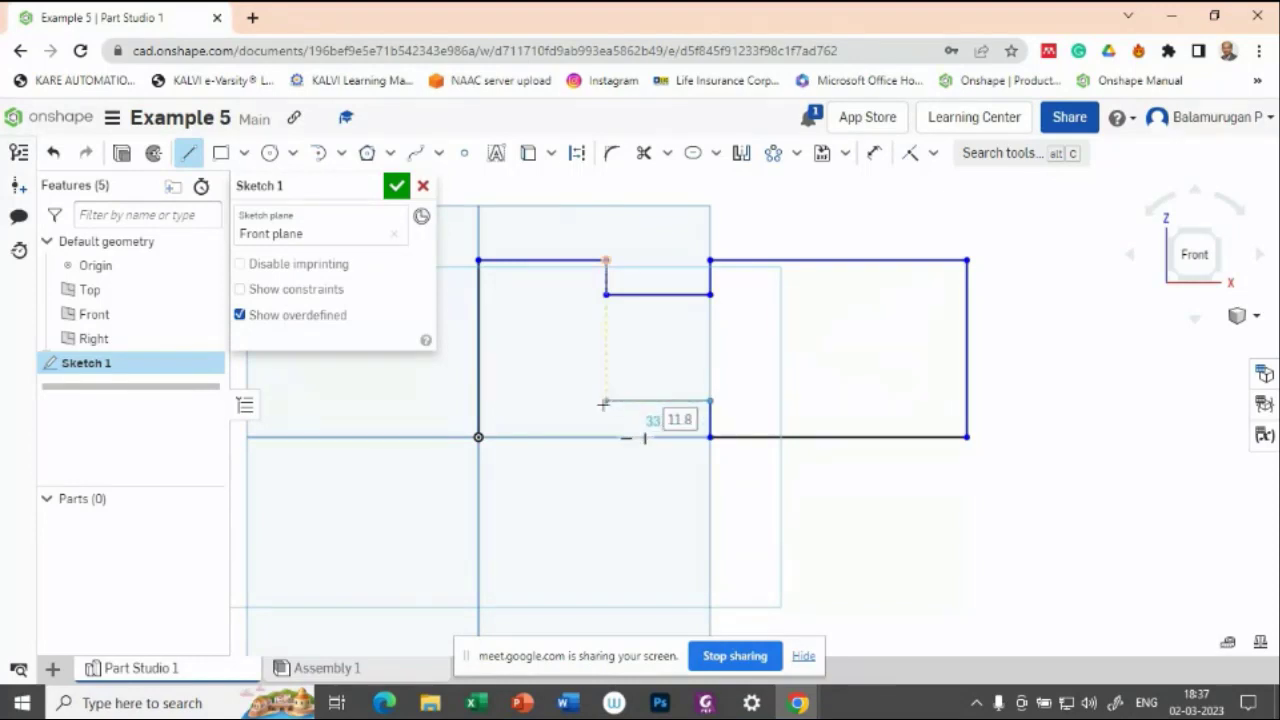
pyautogui.click(605, 401)
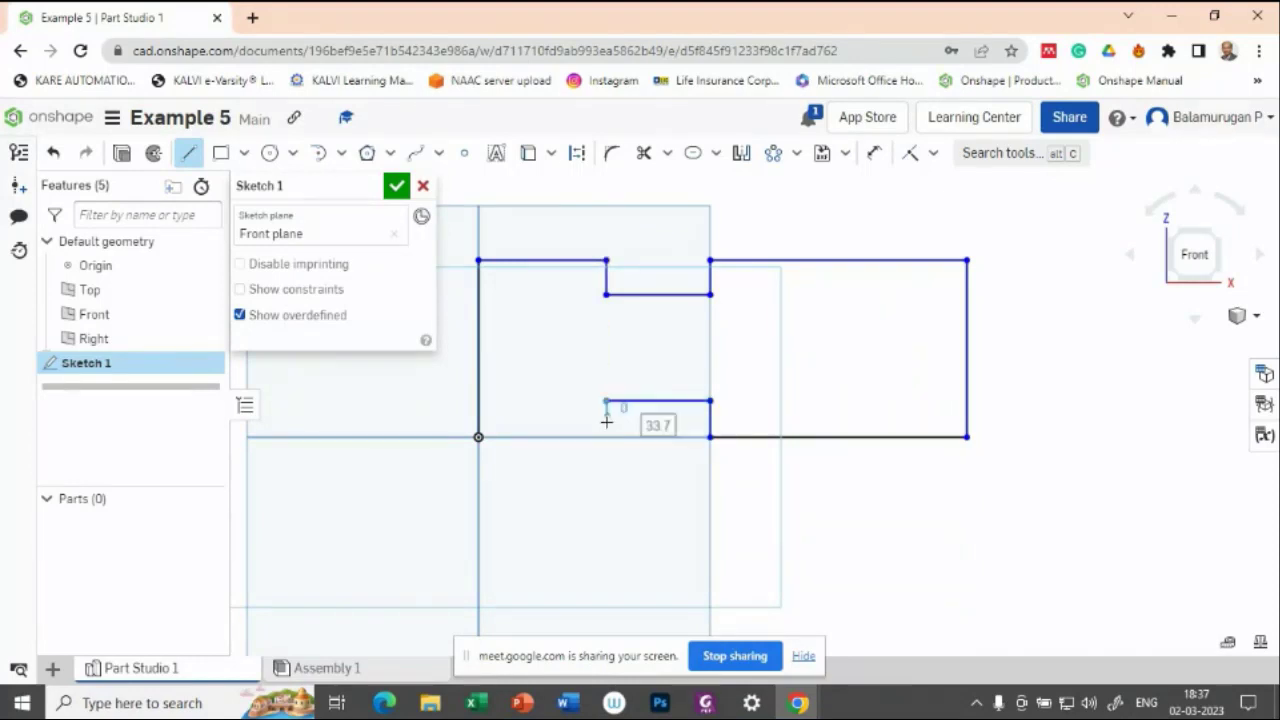
pyautogui.click(606, 437)
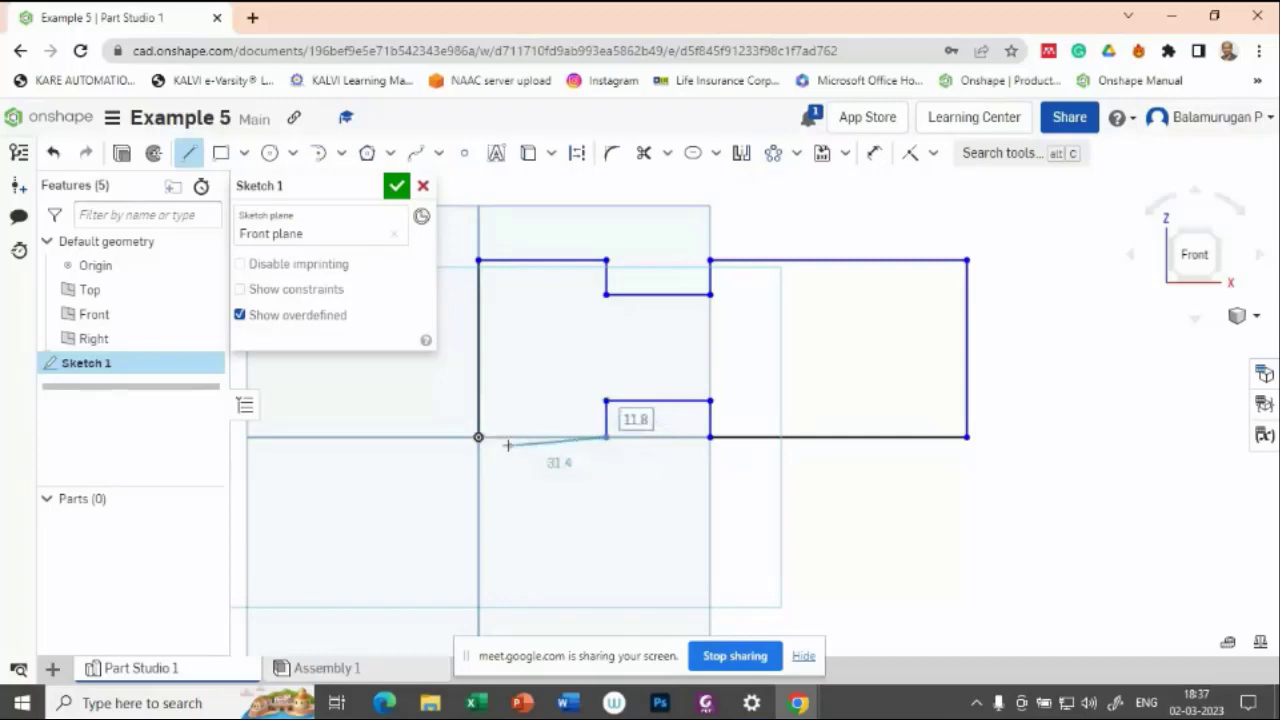
pyautogui.click(508, 445)
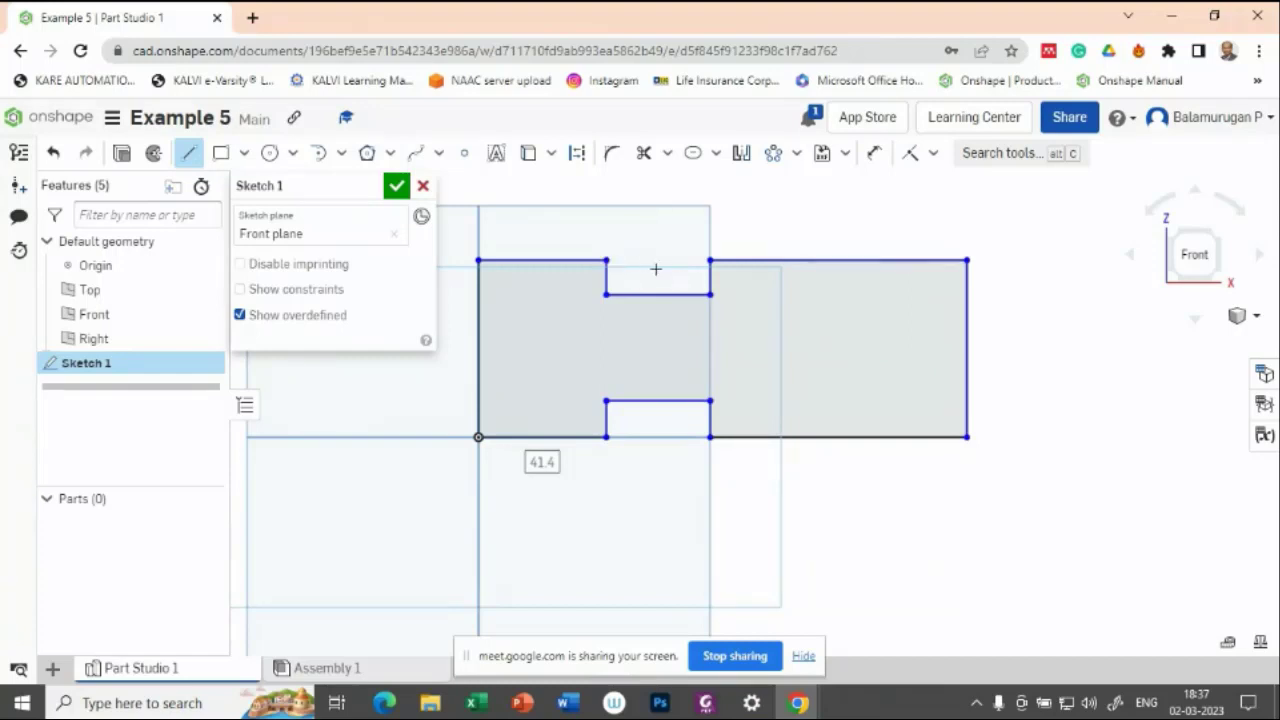
pyautogui.press('Escape')
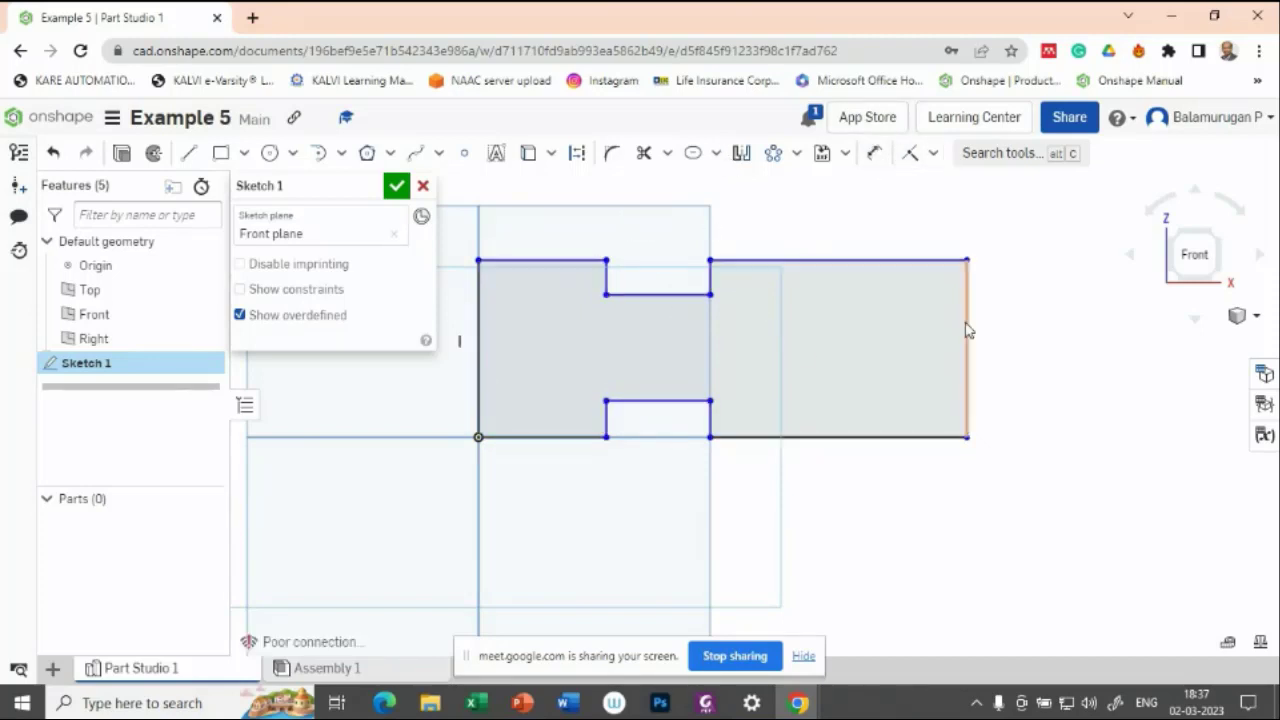
# Apply an Equal constraint between the right vertical sides of the lower and upper notches
pyautogui.click(933, 153)
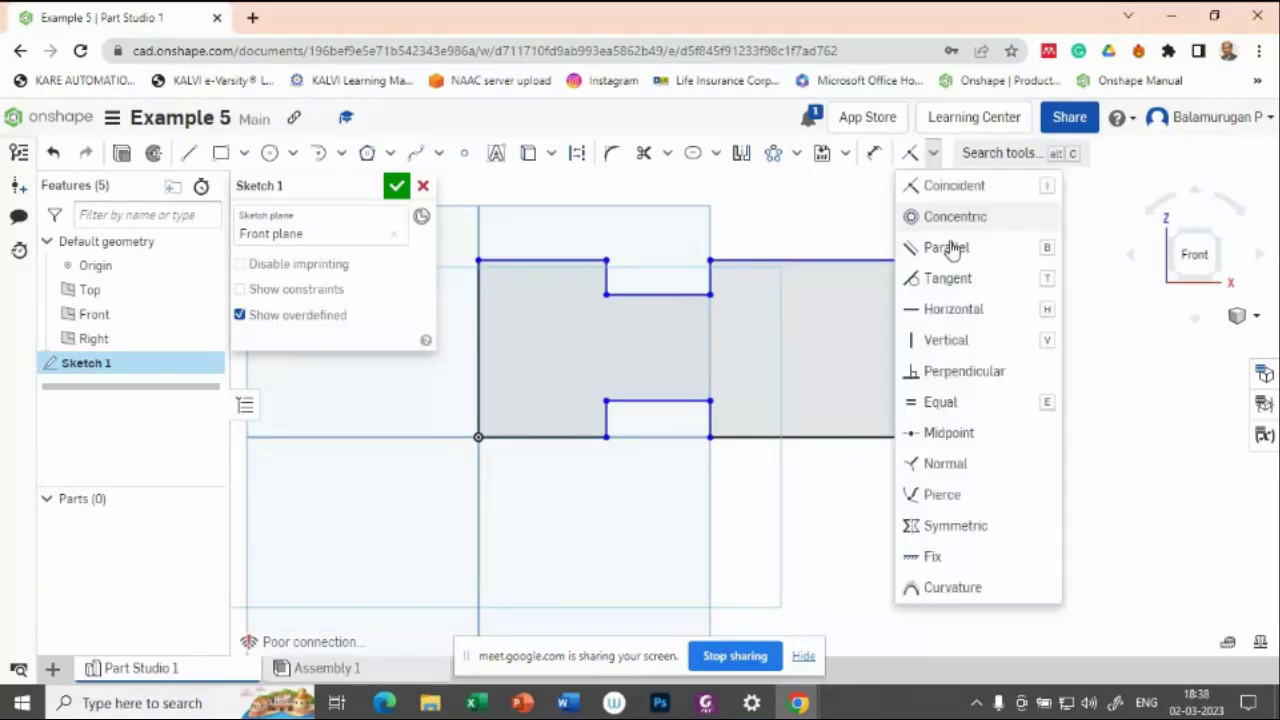
pyautogui.click(938, 402)
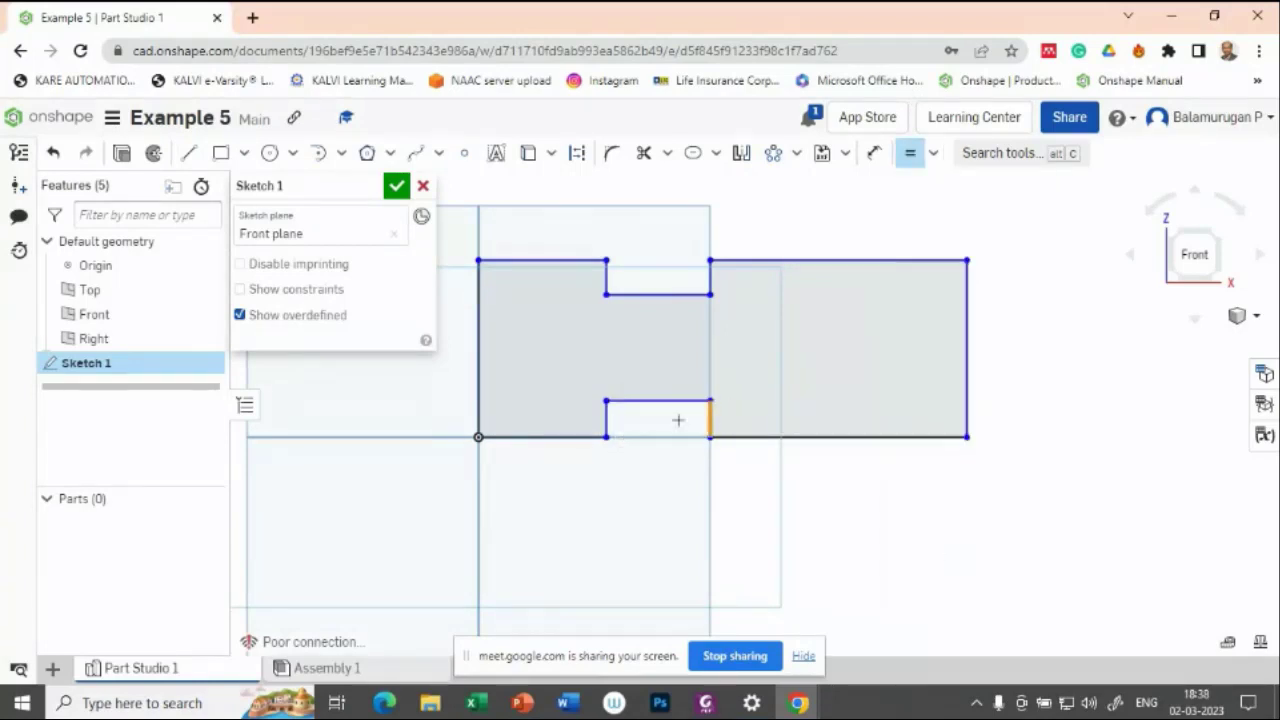
pyautogui.click(606, 421)
pyautogui.click(710, 421)
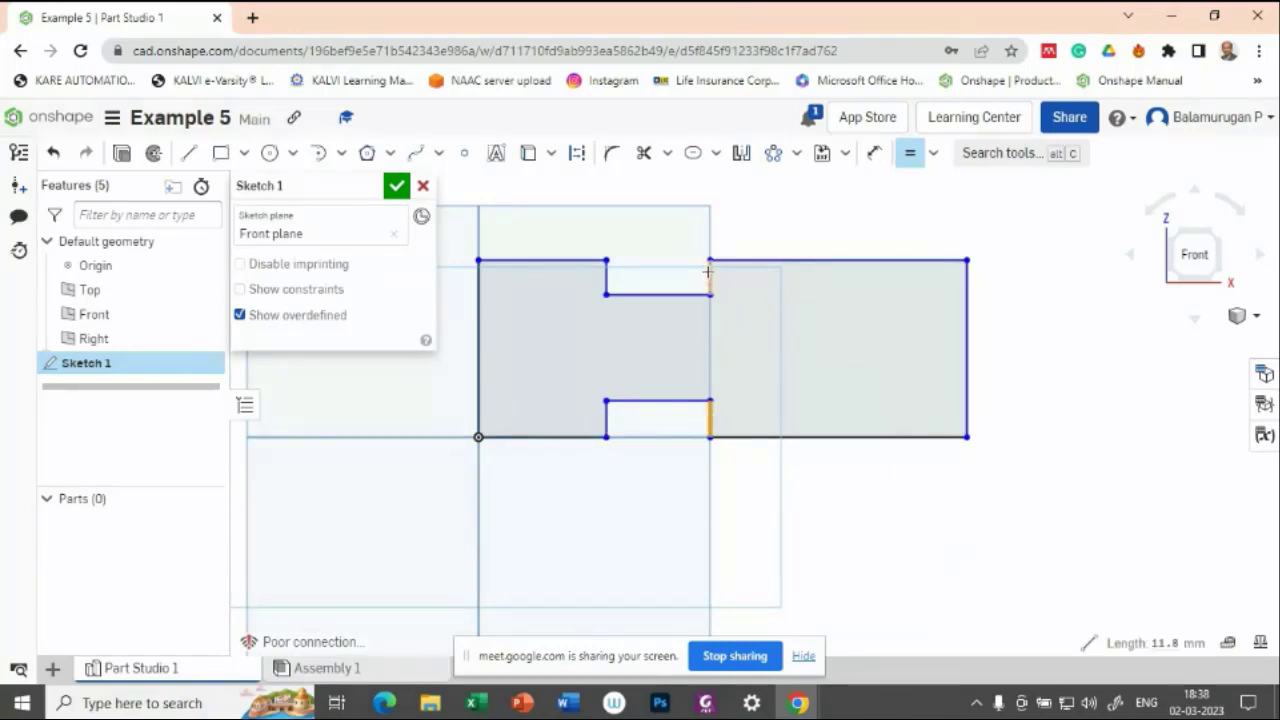
pyautogui.click(713, 275)
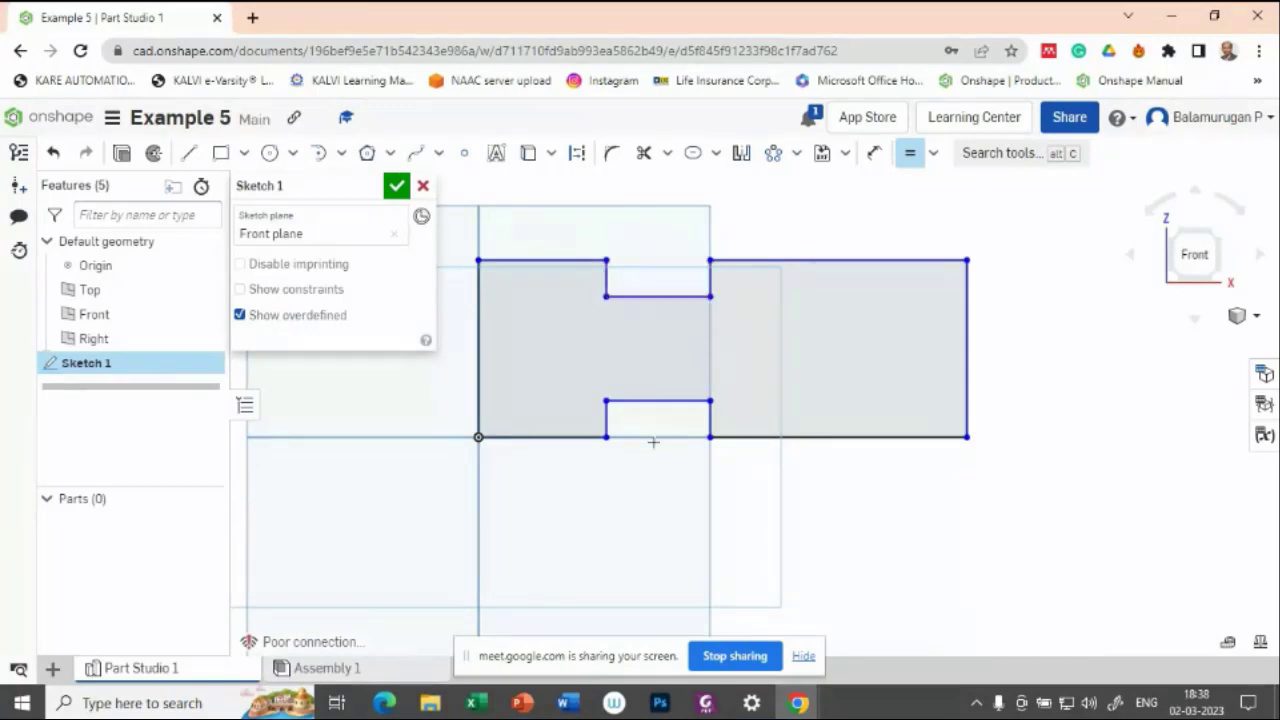
pyautogui.click(909, 153)
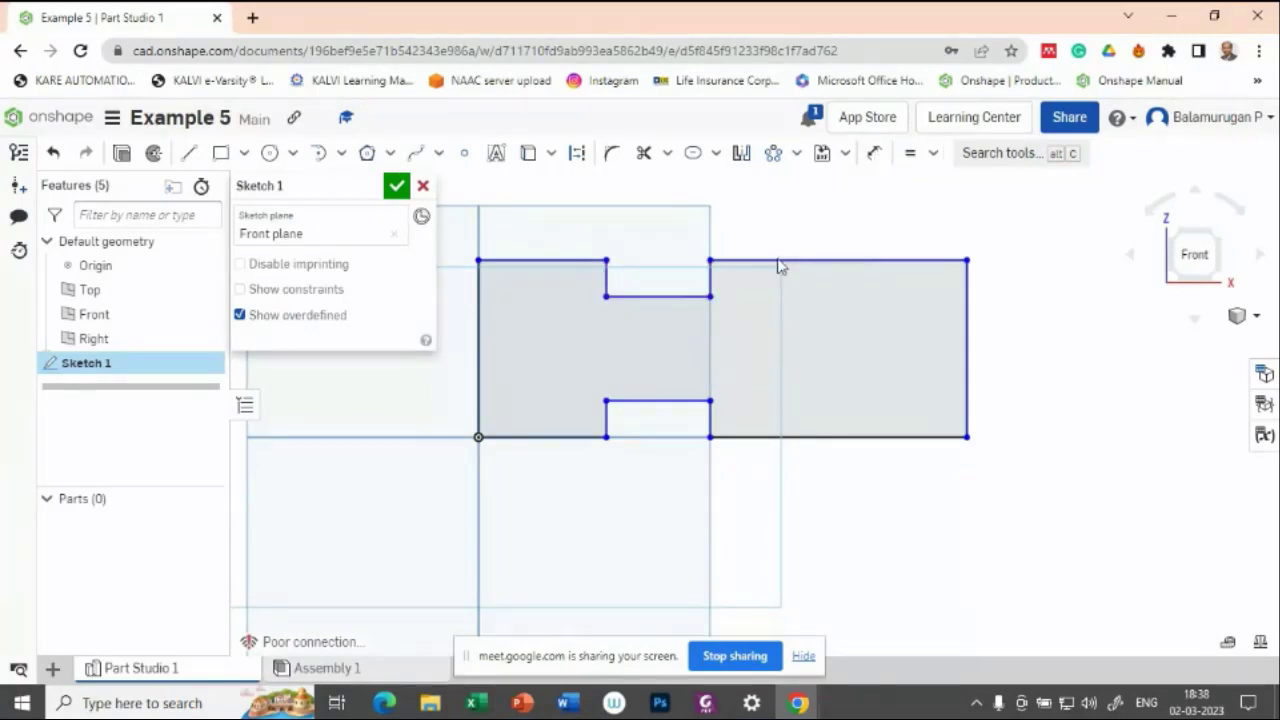
# Dimension the profile's left vertical edge to 160 mm
pyautogui.click(657, 403)
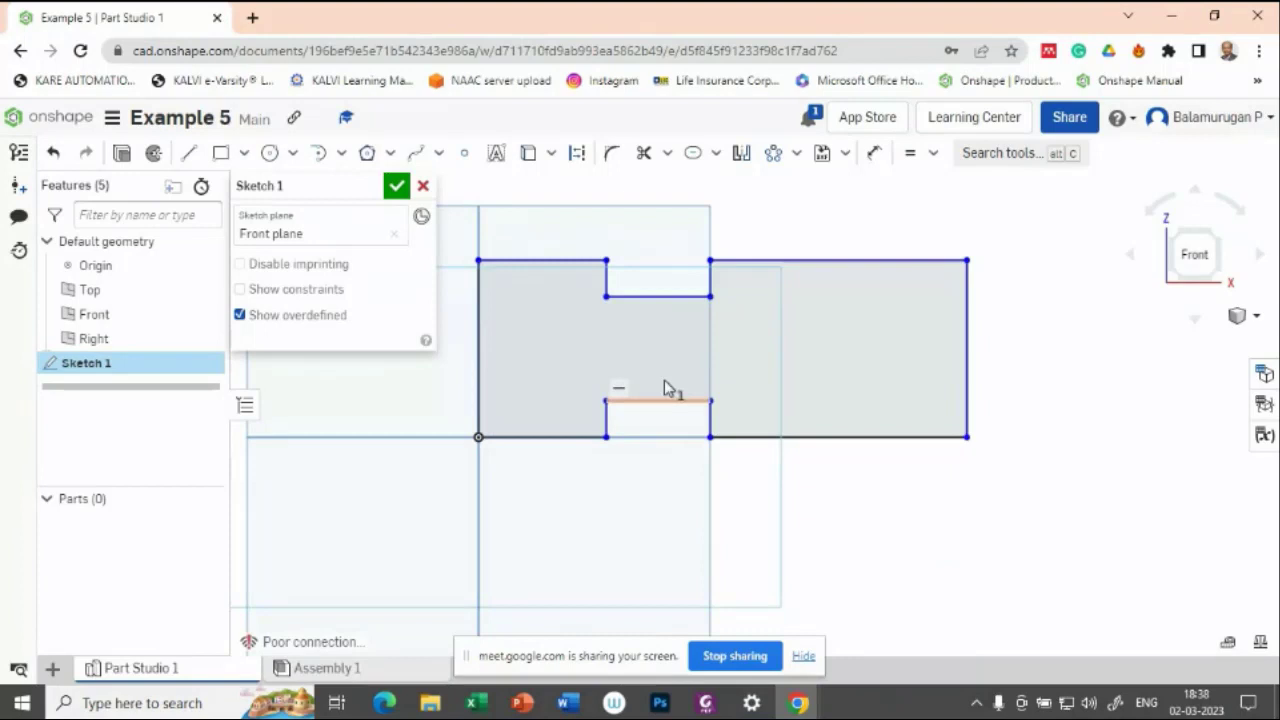
pyautogui.click(677, 297)
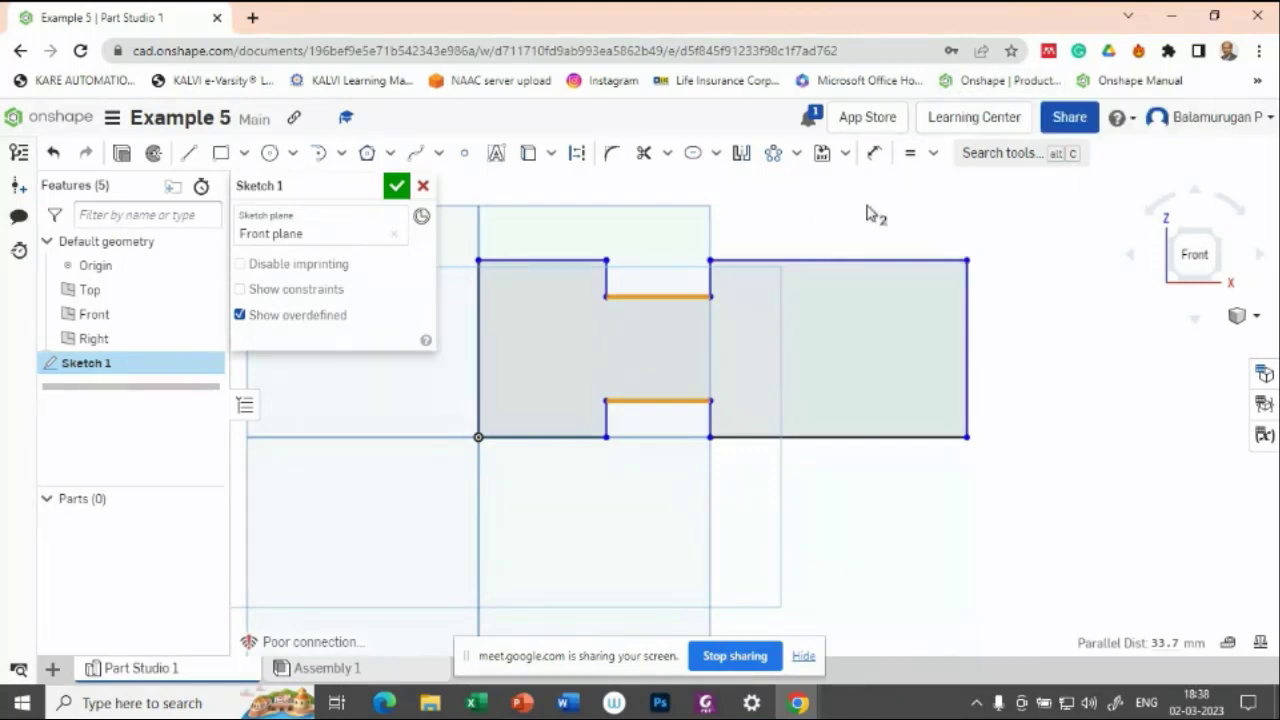
pyautogui.click(875, 155)
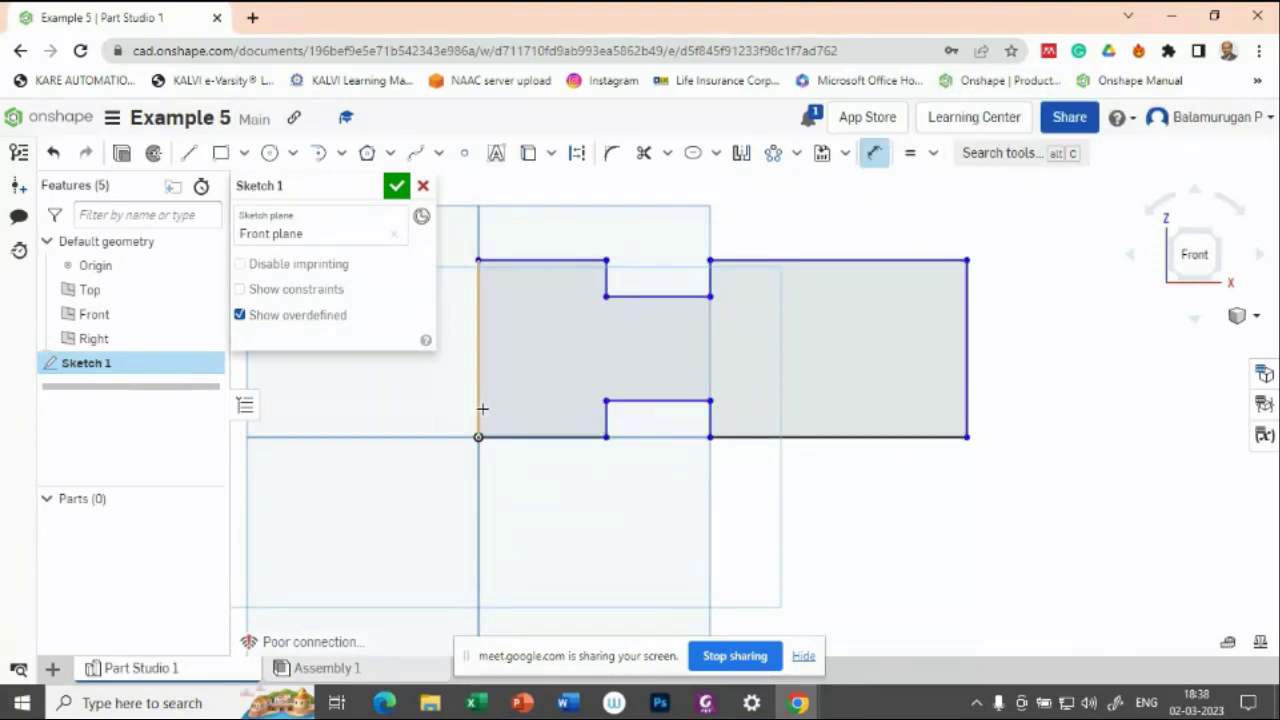
pyautogui.click(478, 350)
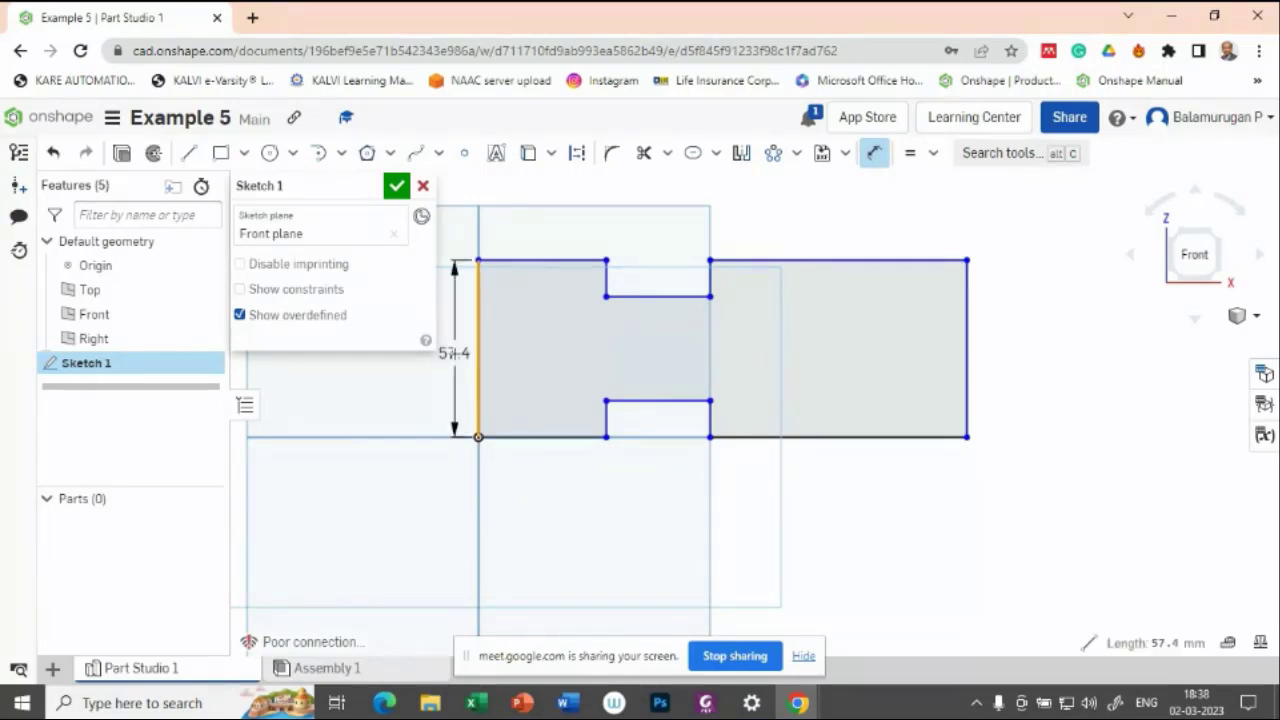
pyautogui.click(453, 352)
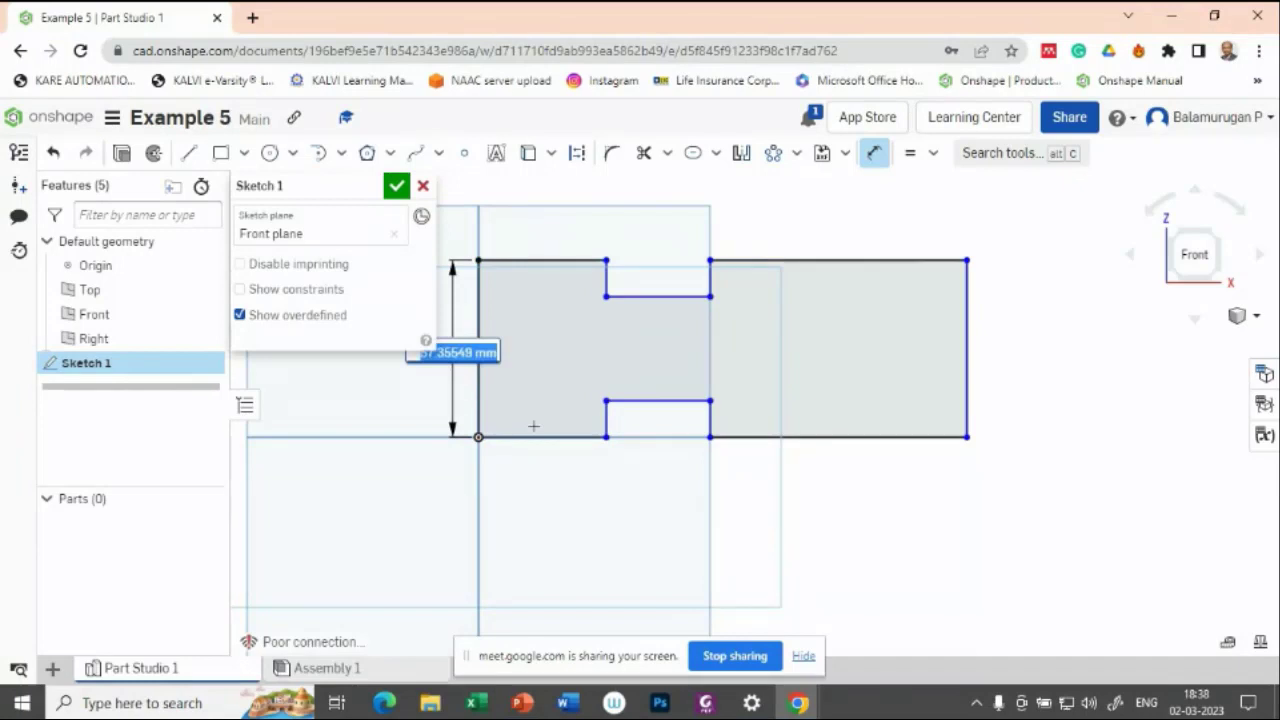
pyautogui.write('160')
pyautogui.press('Return')
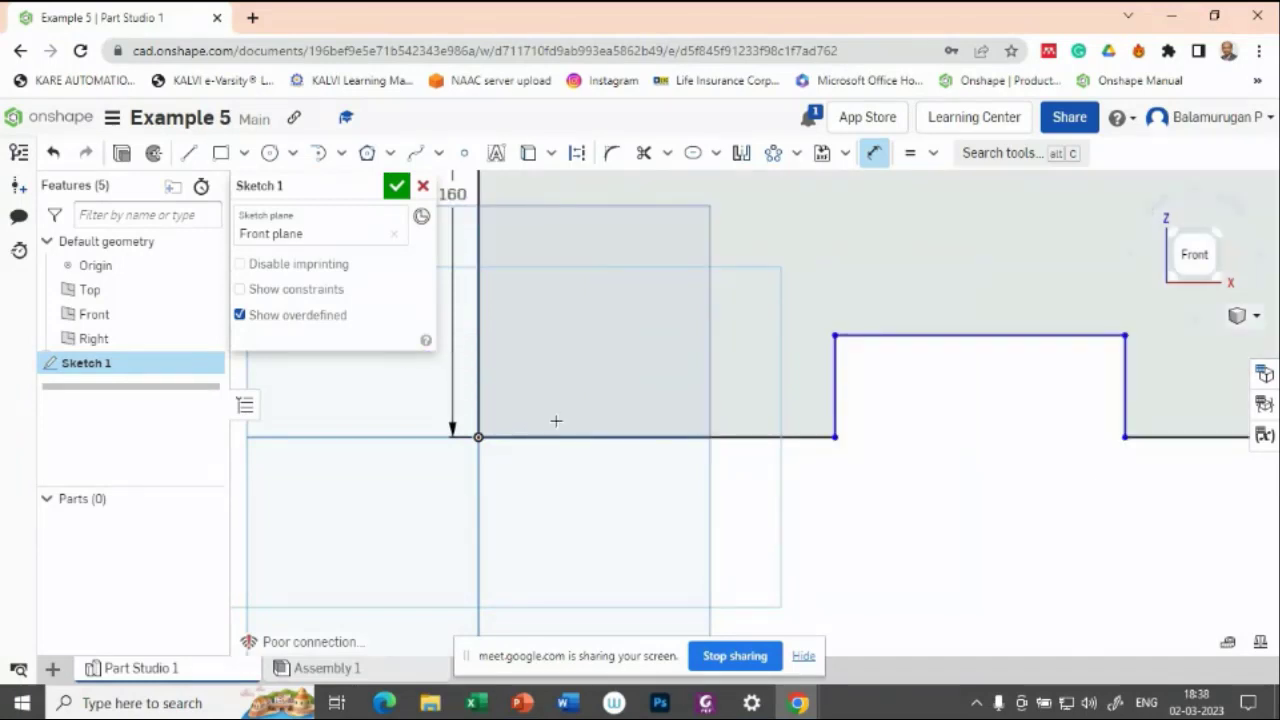
# Consult the Sketching example - 5 slide and dimension the top edge left of the notch to 120 mm
pyautogui.moveTo(981, 398); pyautogui.dragTo(817, 619, button='middle')
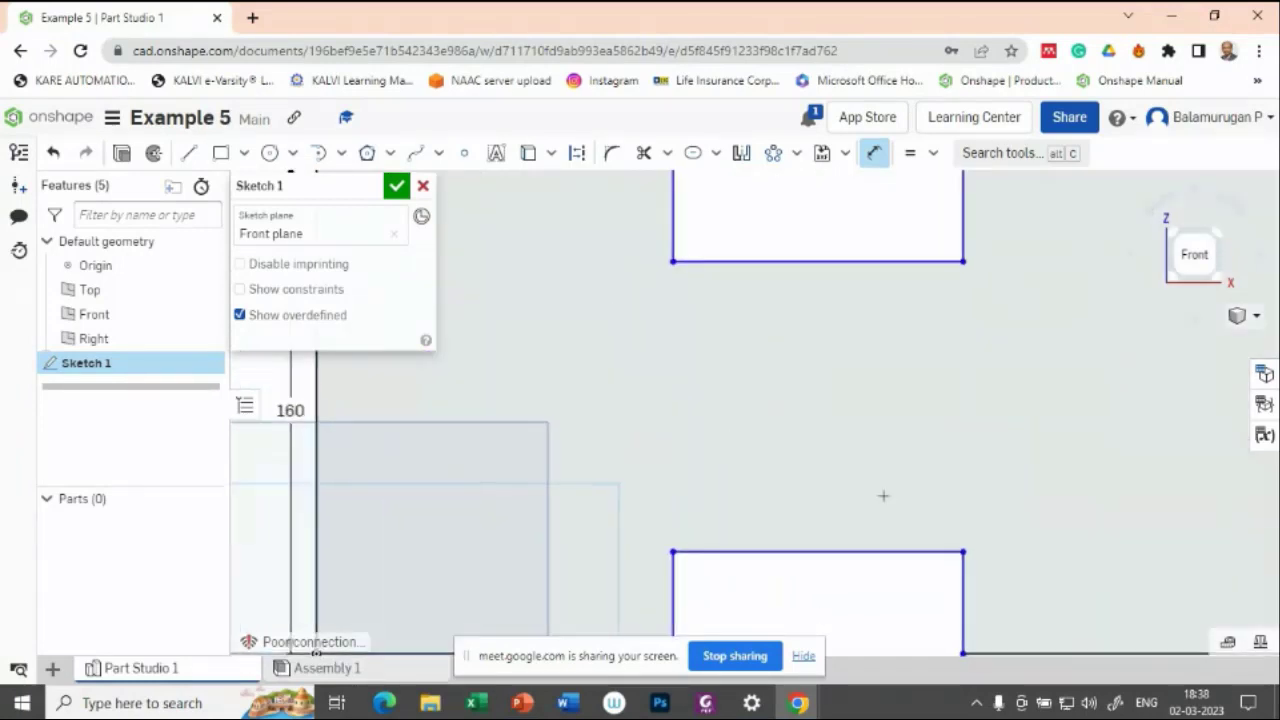
pyautogui.scroll(2, 917, 409)
pyautogui.scroll(-1, 914, 420)
pyautogui.scroll(-4, 914, 420)
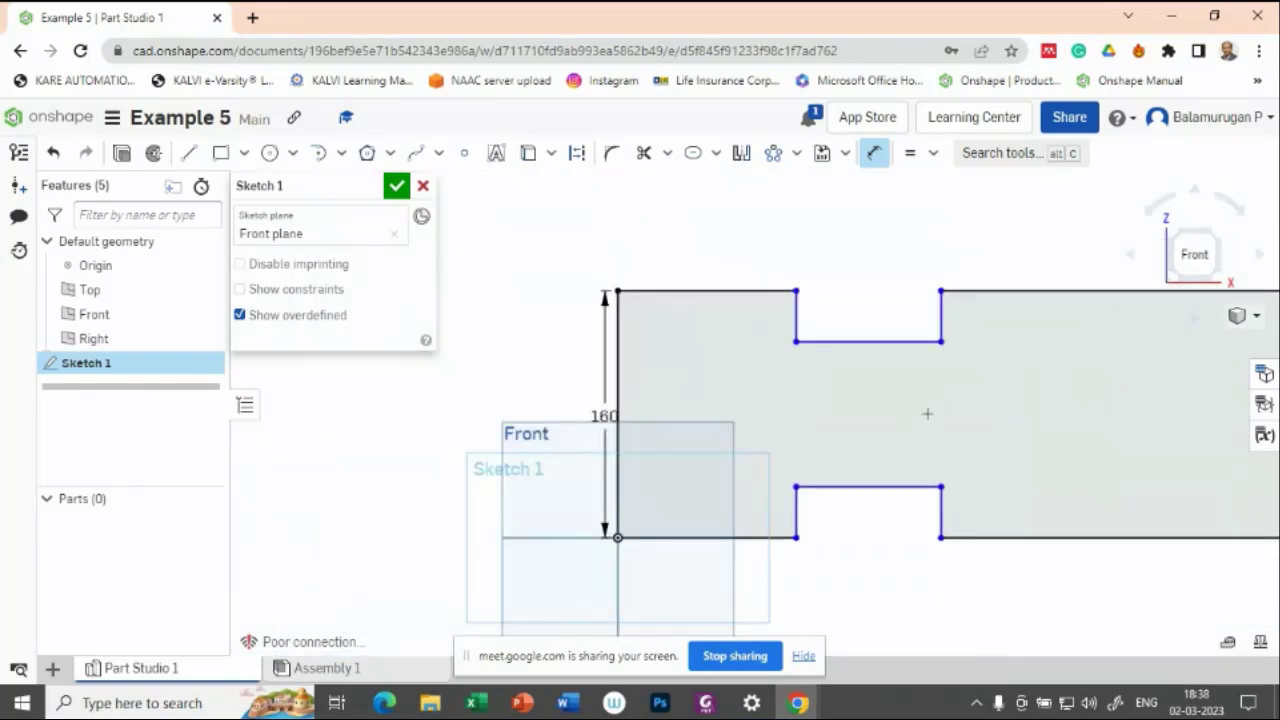
pyautogui.moveTo(1023, 599)
pyautogui.mouseDown(button='middle')
pyautogui.moveTo(971, 577)
pyautogui.moveTo(871, 601)
pyautogui.mouseUp(button='middle')
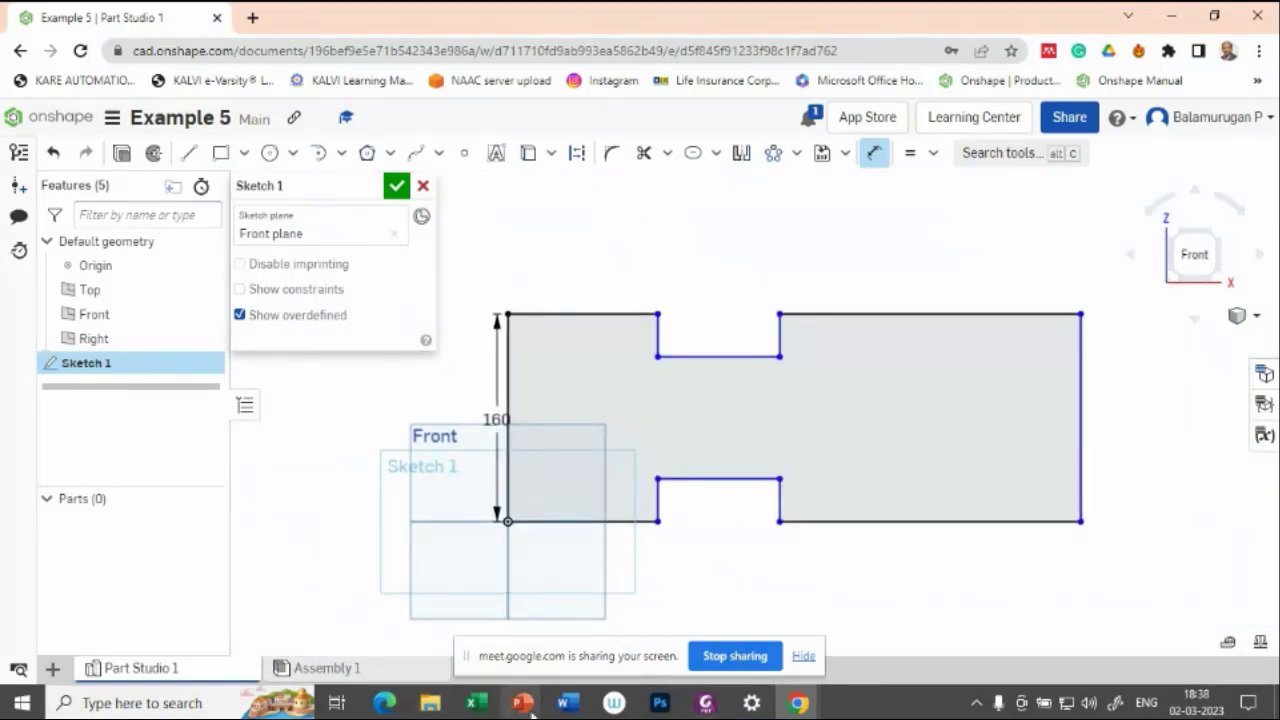
pyautogui.click(612, 611)
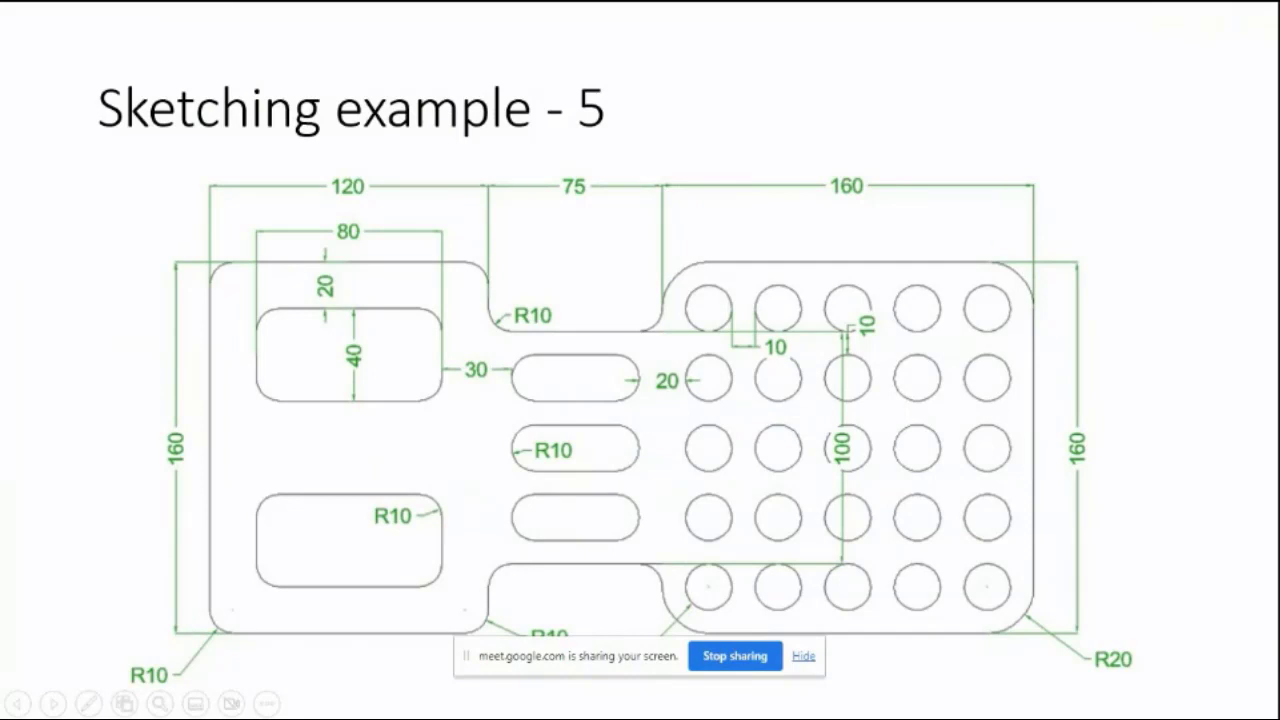
pyautogui.hotkey('alt', 'Tab')
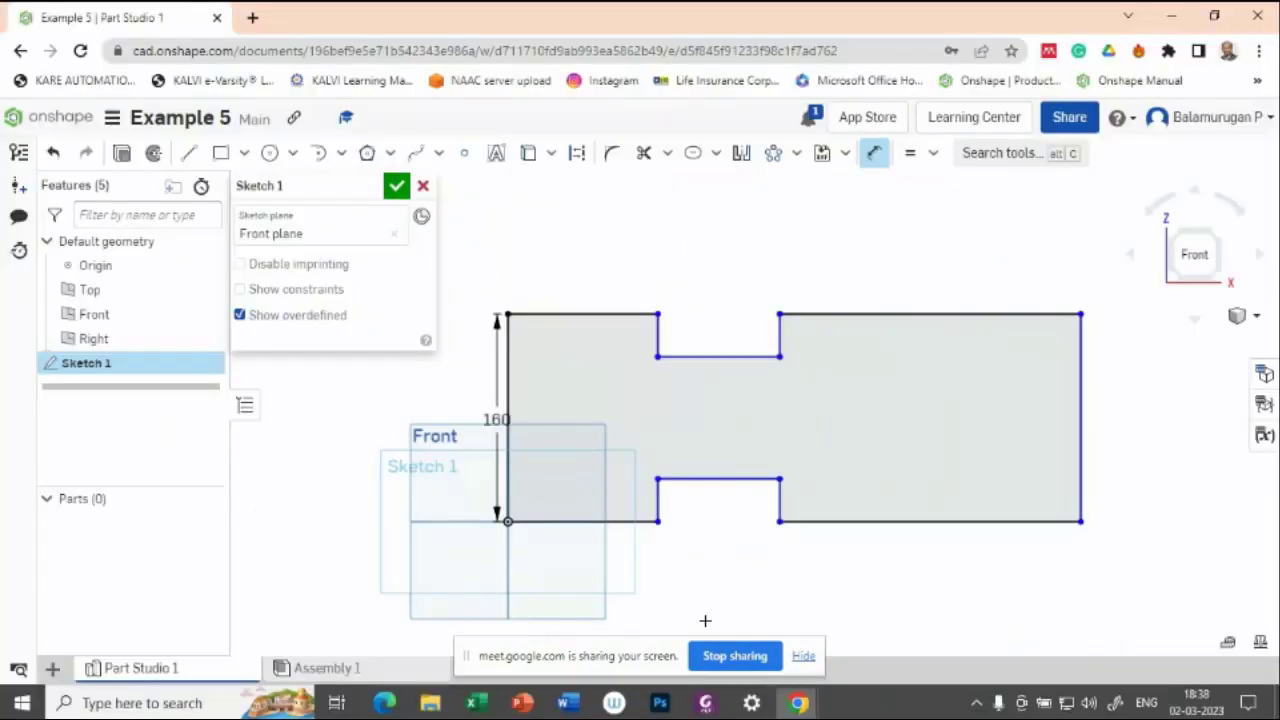
pyautogui.click(590, 314)
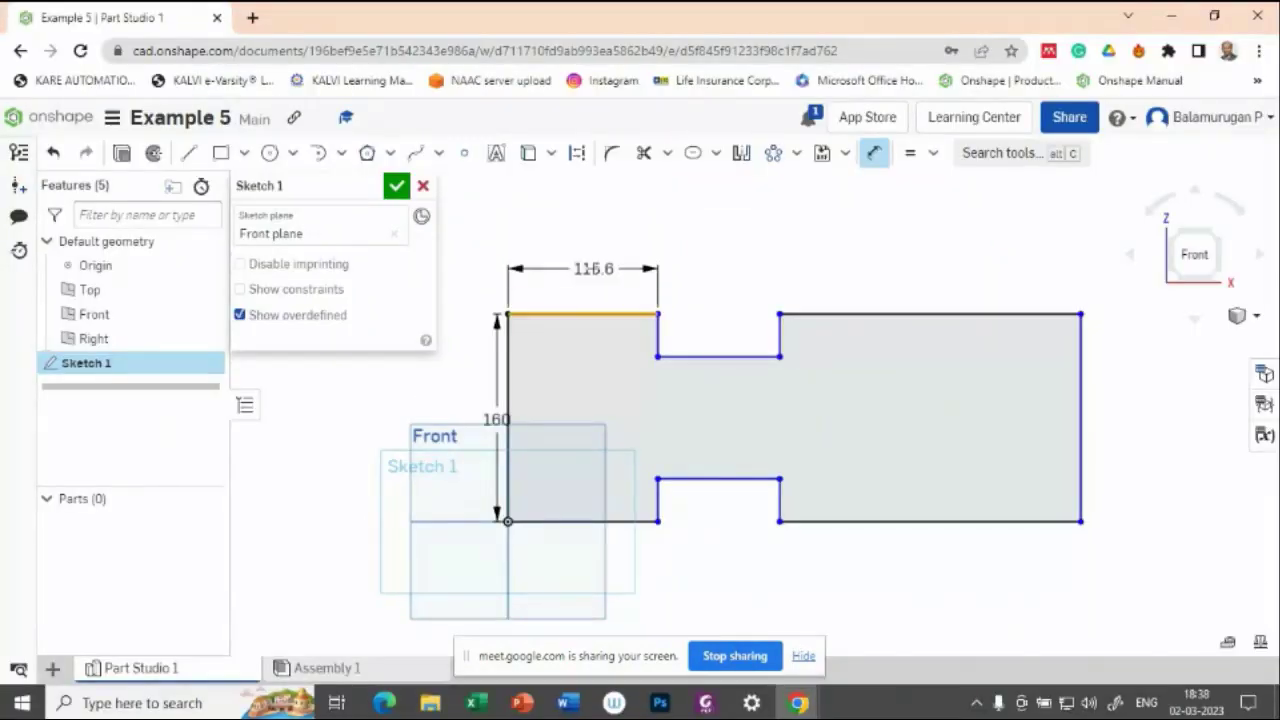
pyautogui.click(595, 268)
pyautogui.write('120')
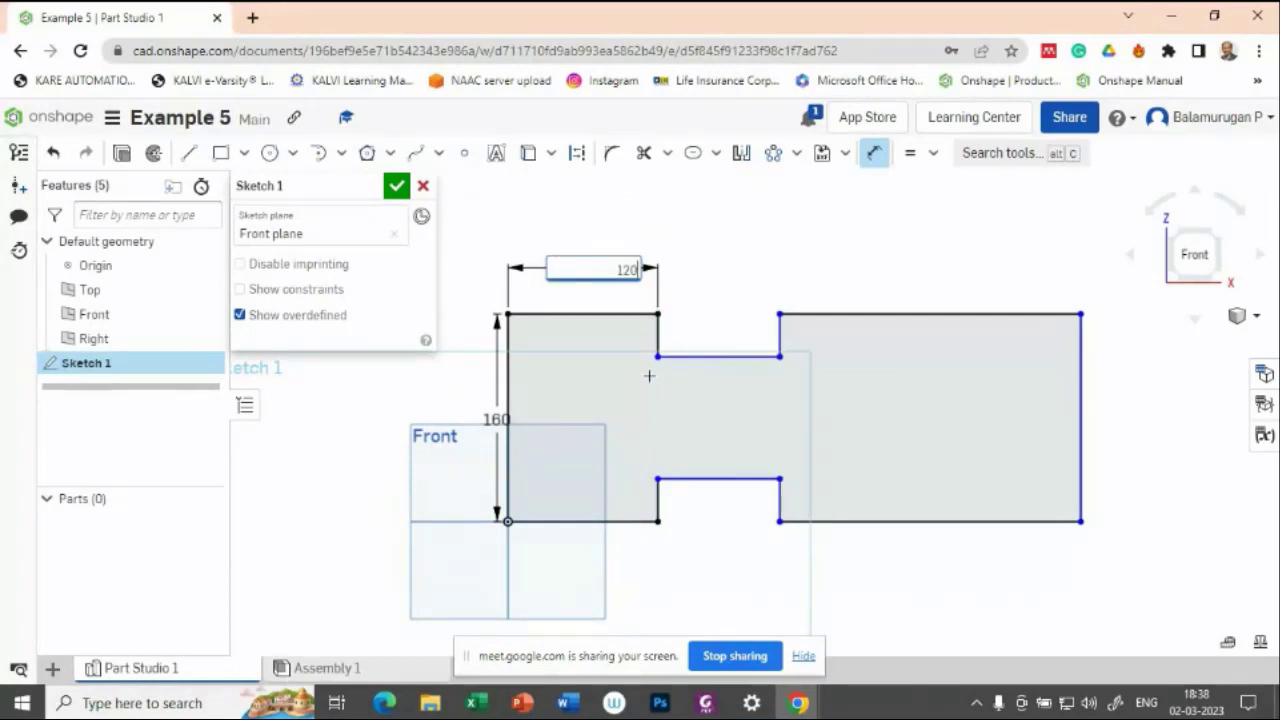
pyautogui.press('Return')
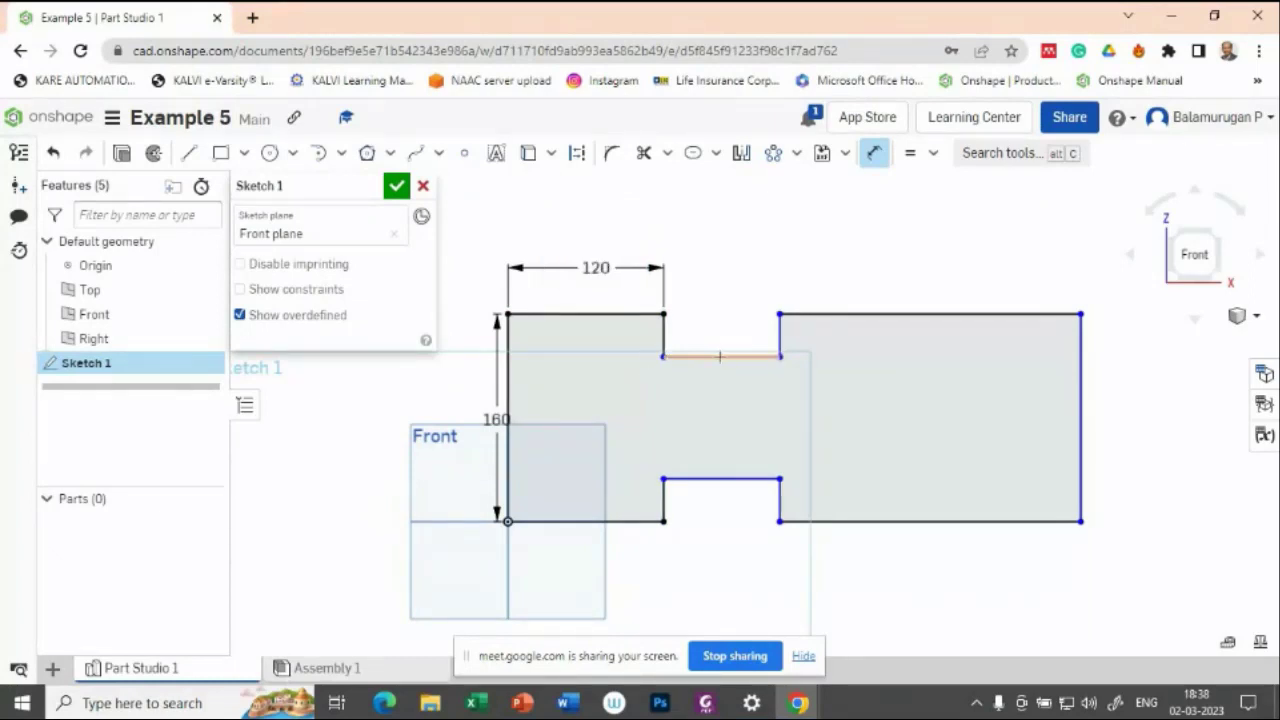
# Dimension the upper notch's width to 75 mm and the top edge right of the notch to 160 mm
pyautogui.click(719, 356)
pyautogui.click(736, 322)
pyautogui.write('75')
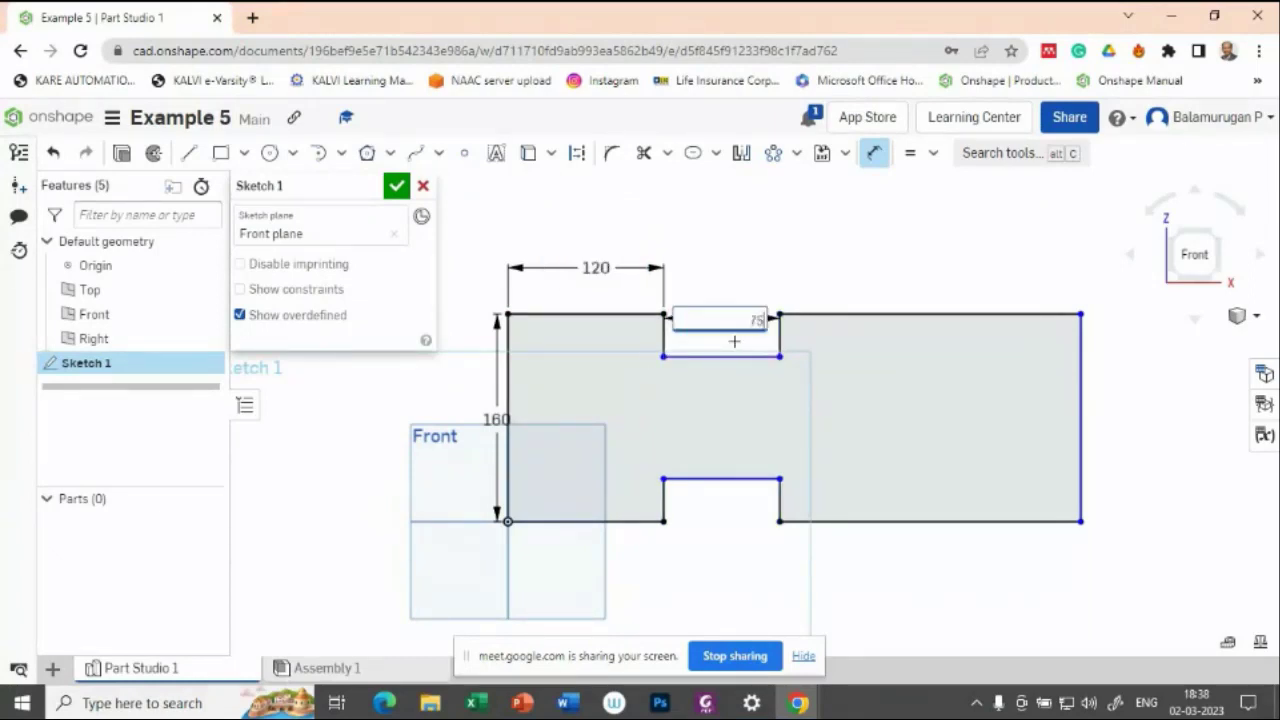
pyautogui.press('Return')
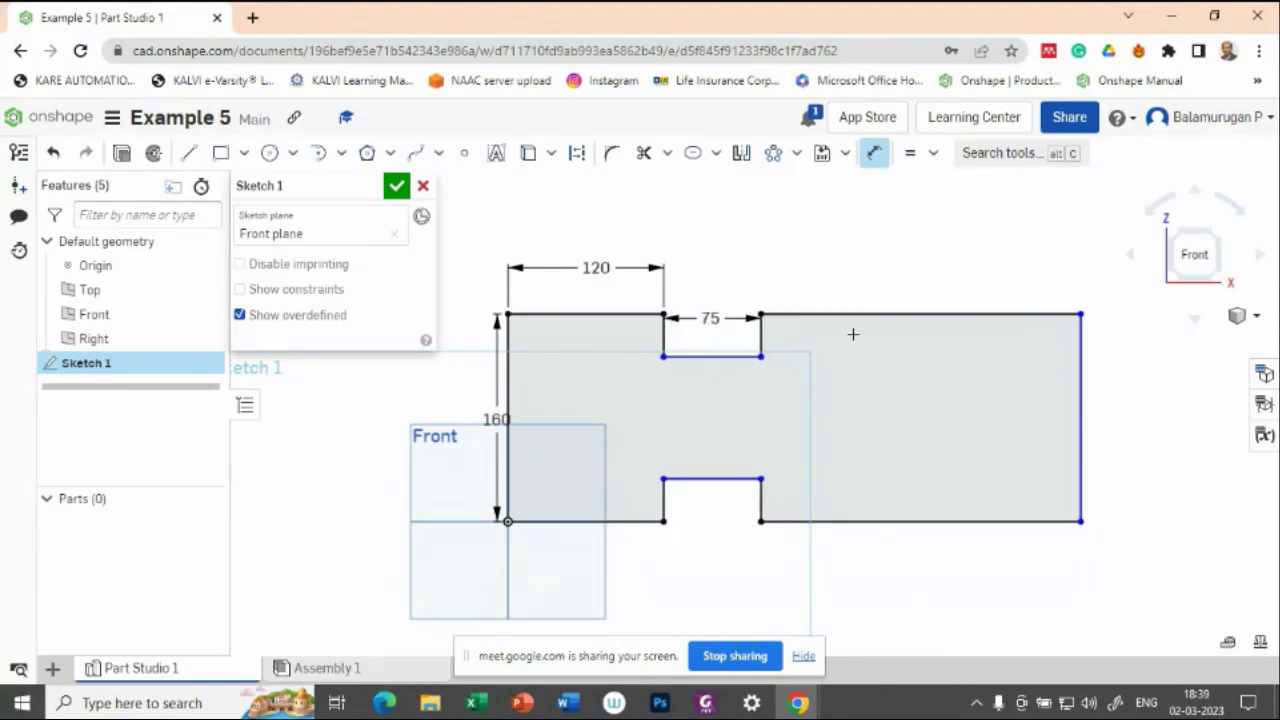
pyautogui.click(899, 310)
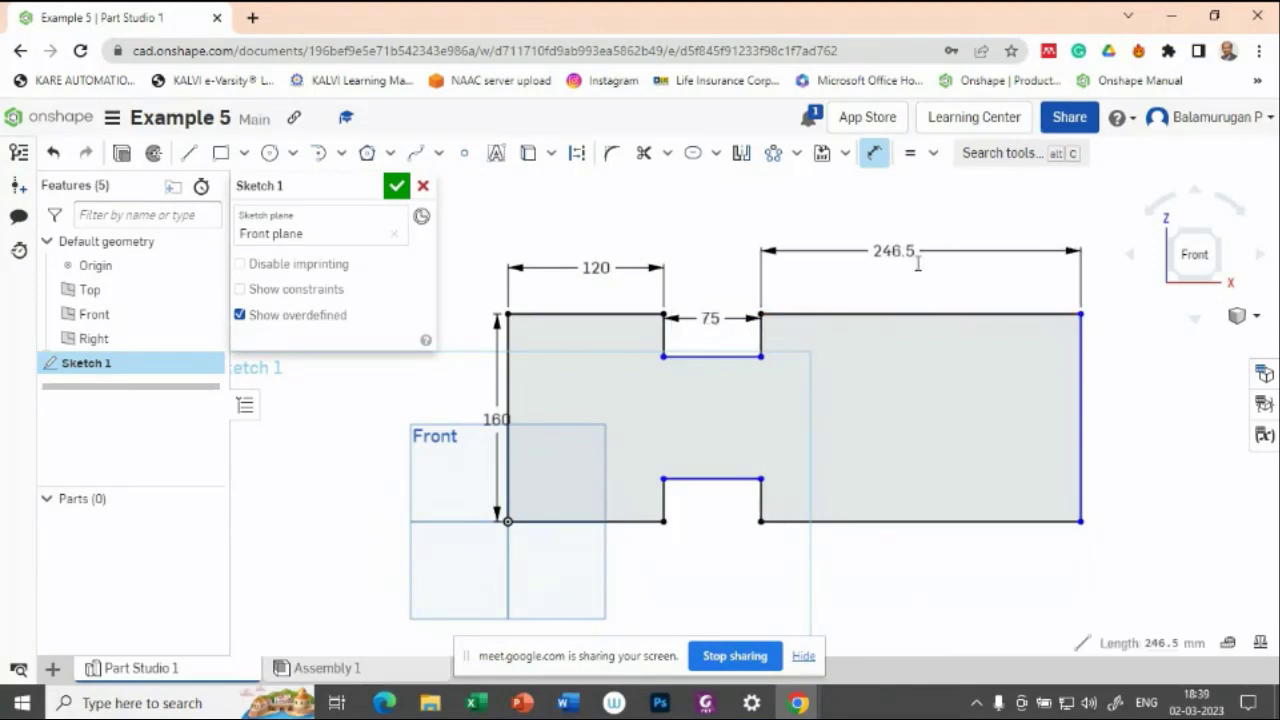
pyautogui.click(918, 256)
pyautogui.write('160')
pyautogui.press('Return')
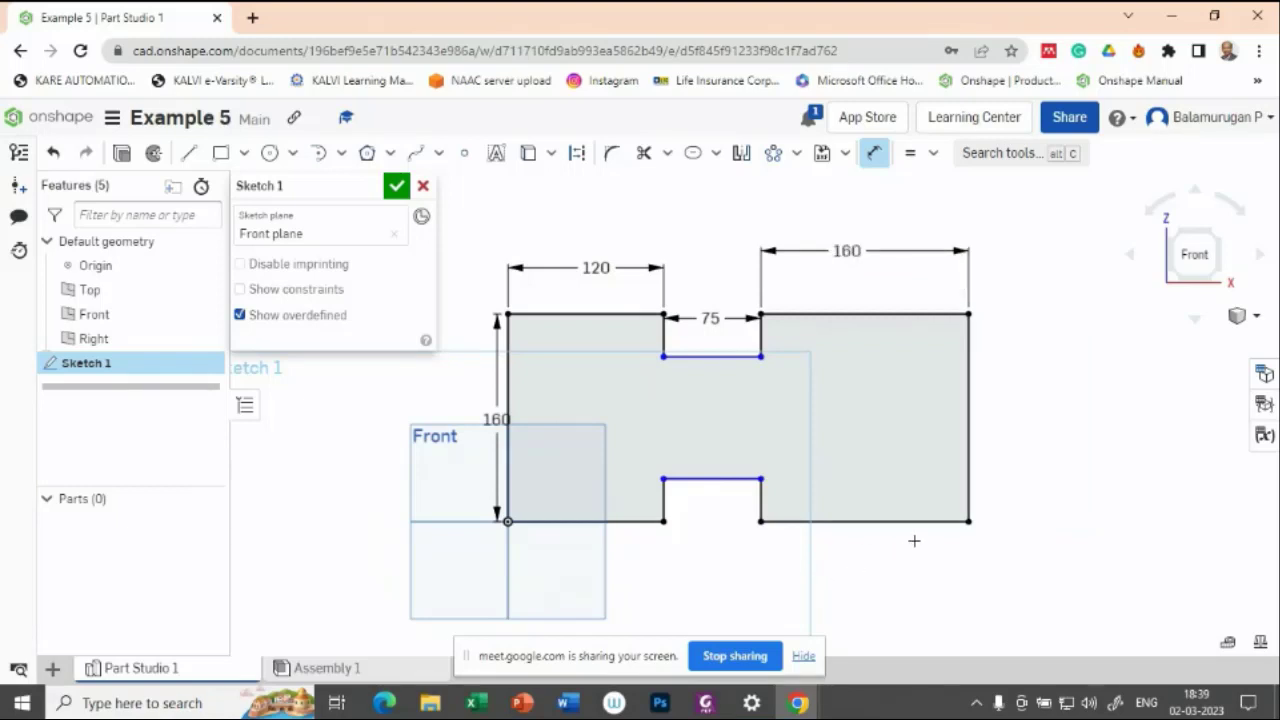
# Check the reference slide again, dimension the upper notch's depth to 30 mm, and slightly reposition that dimension
pyautogui.hotkey('alt', 'Tab')
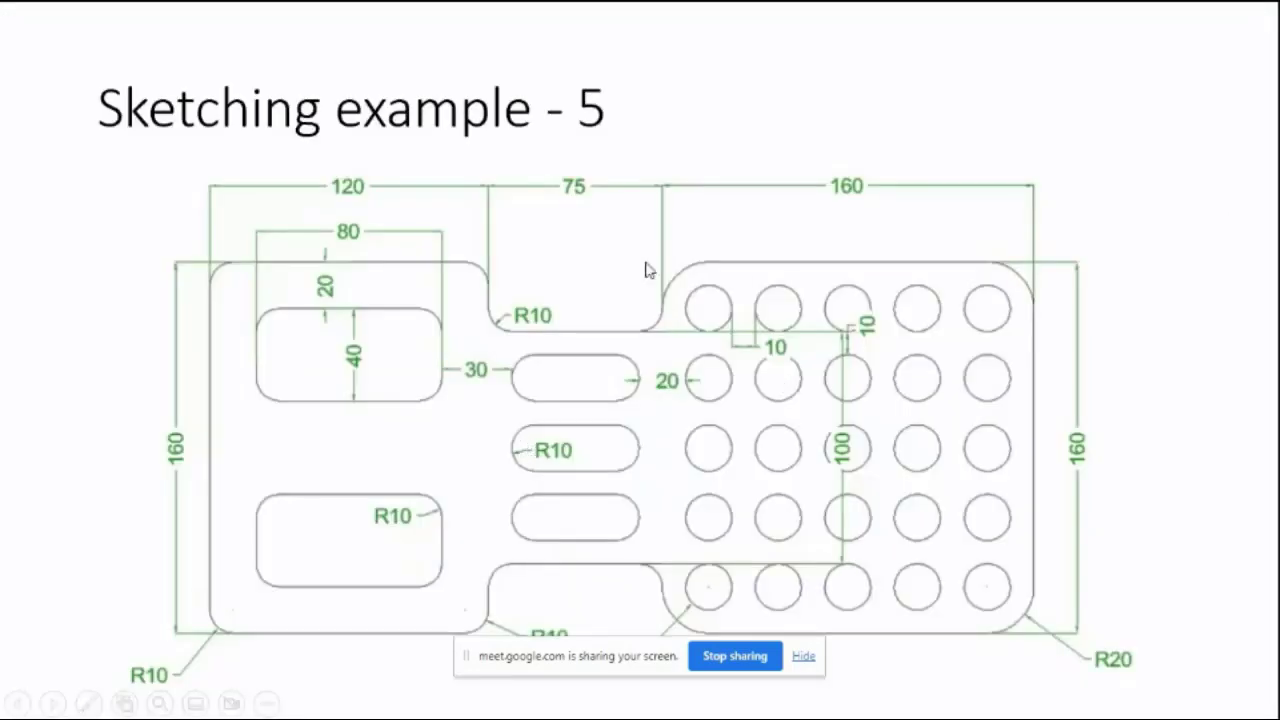
pyautogui.hotkey('alt', 'Tab')
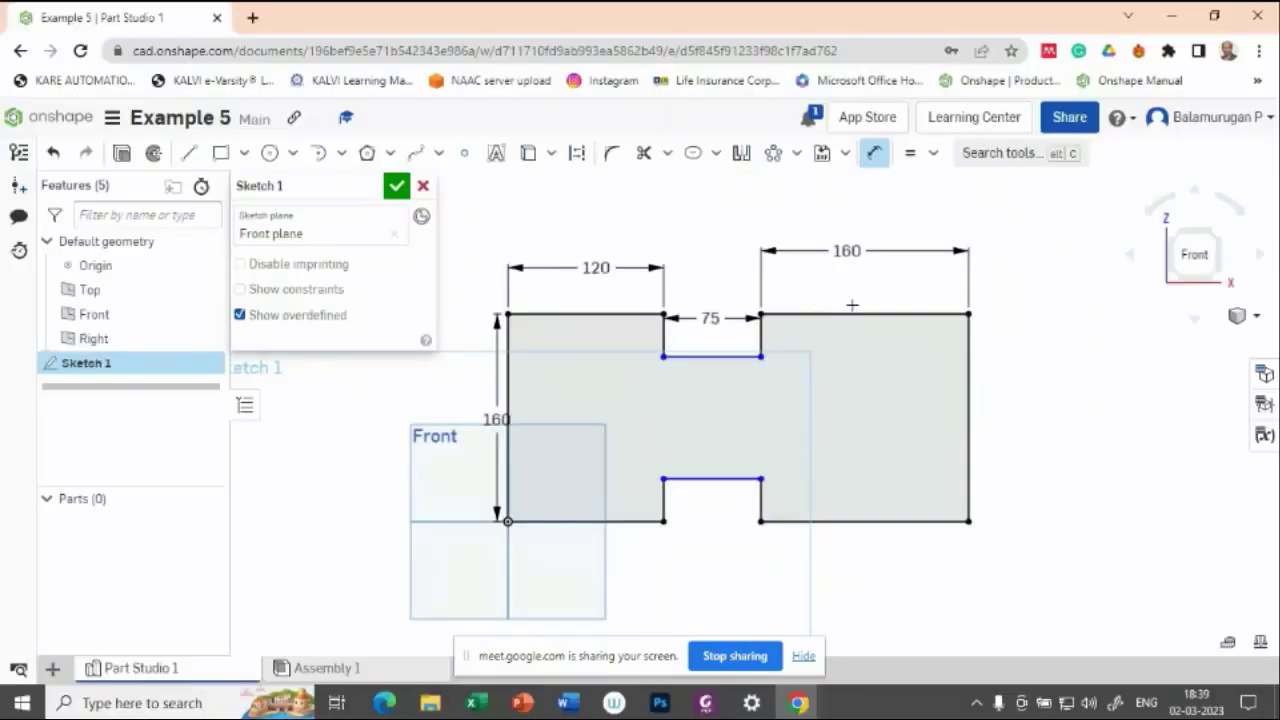
pyautogui.click(762, 340)
pyautogui.click(812, 336)
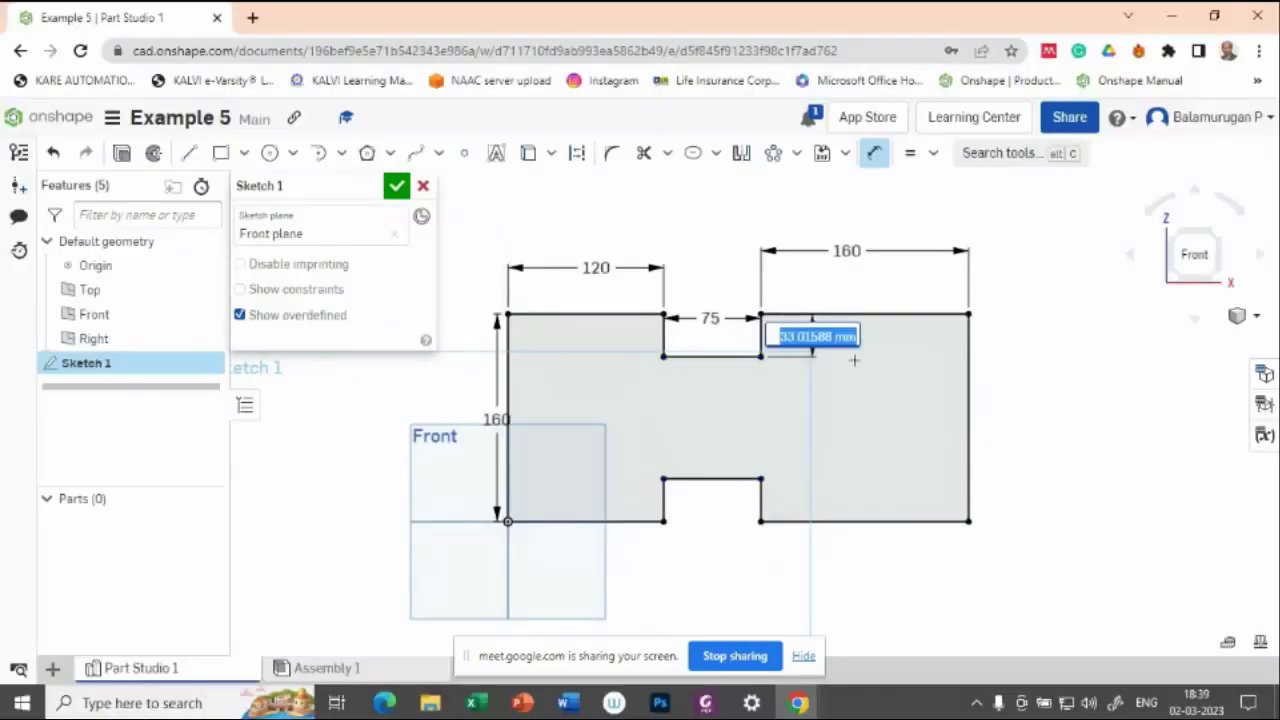
pyautogui.write('30')
pyautogui.press('Return')
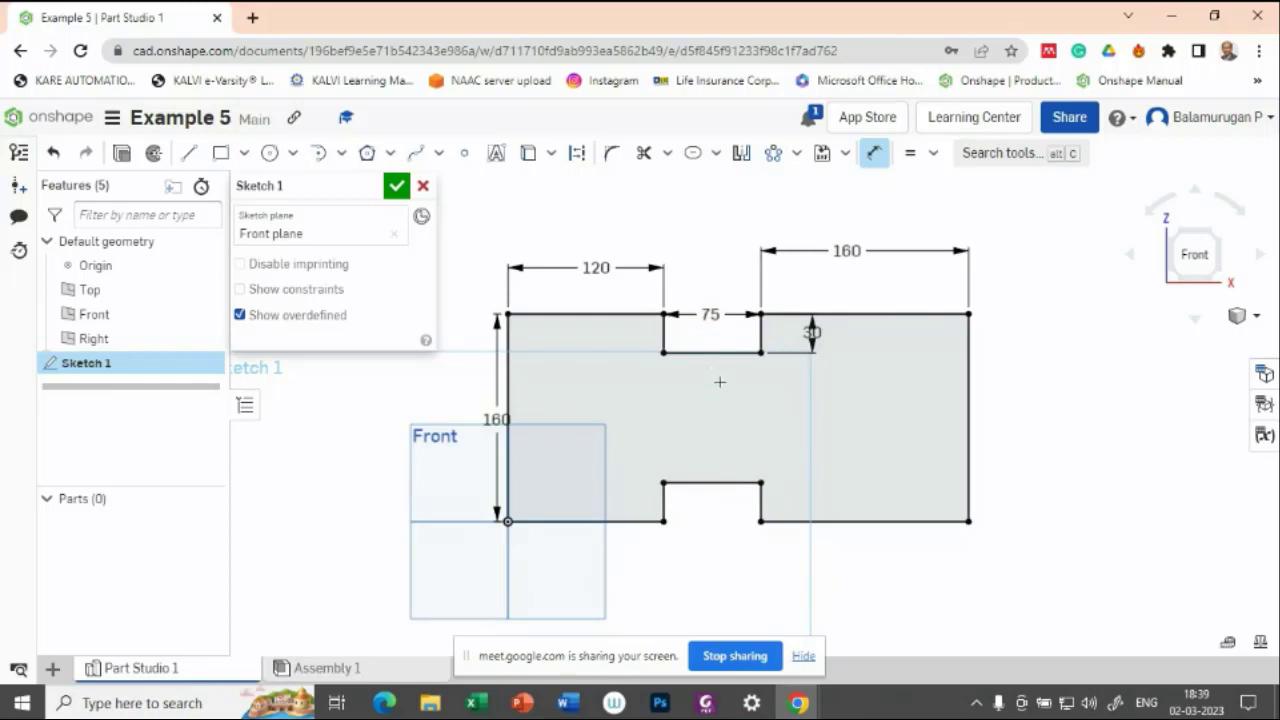
pyautogui.press('Escape')
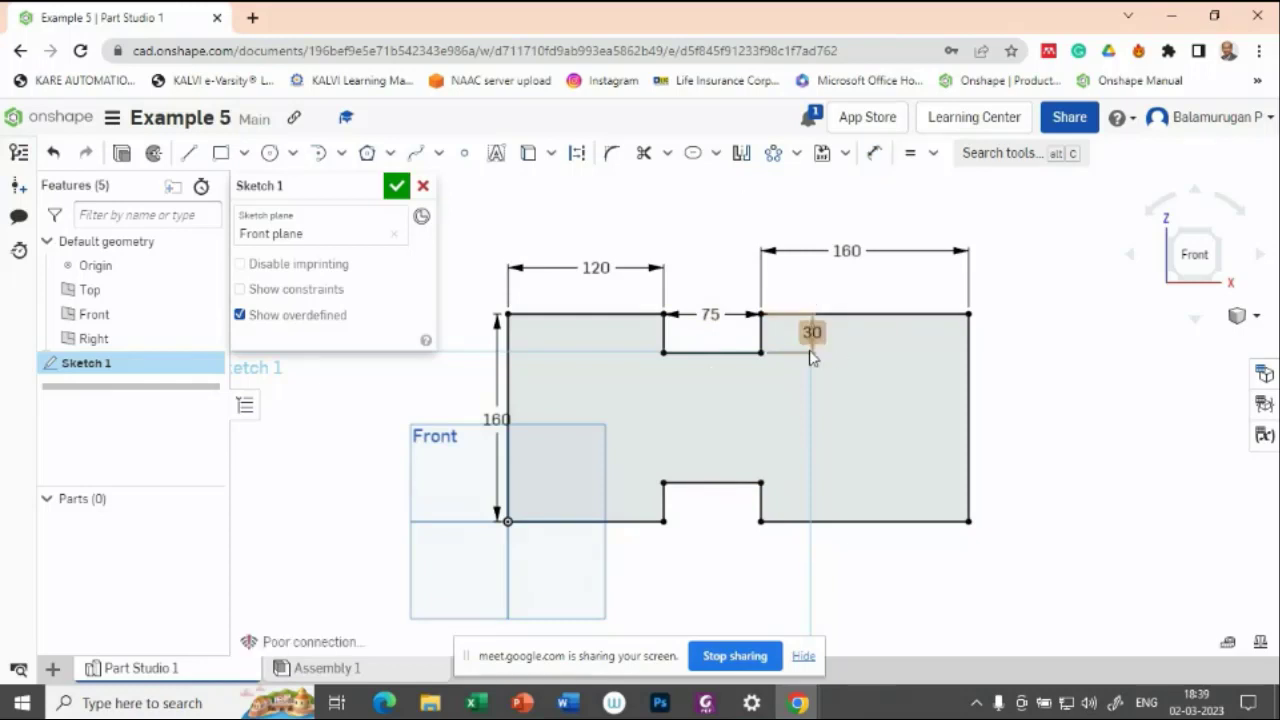
pyautogui.moveTo(814, 334)
pyautogui.mouseDown()
pyautogui.moveTo(783, 314)
pyautogui.moveTo(791, 340)
pyautogui.moveTo(814, 335)
pyautogui.mouseUp()
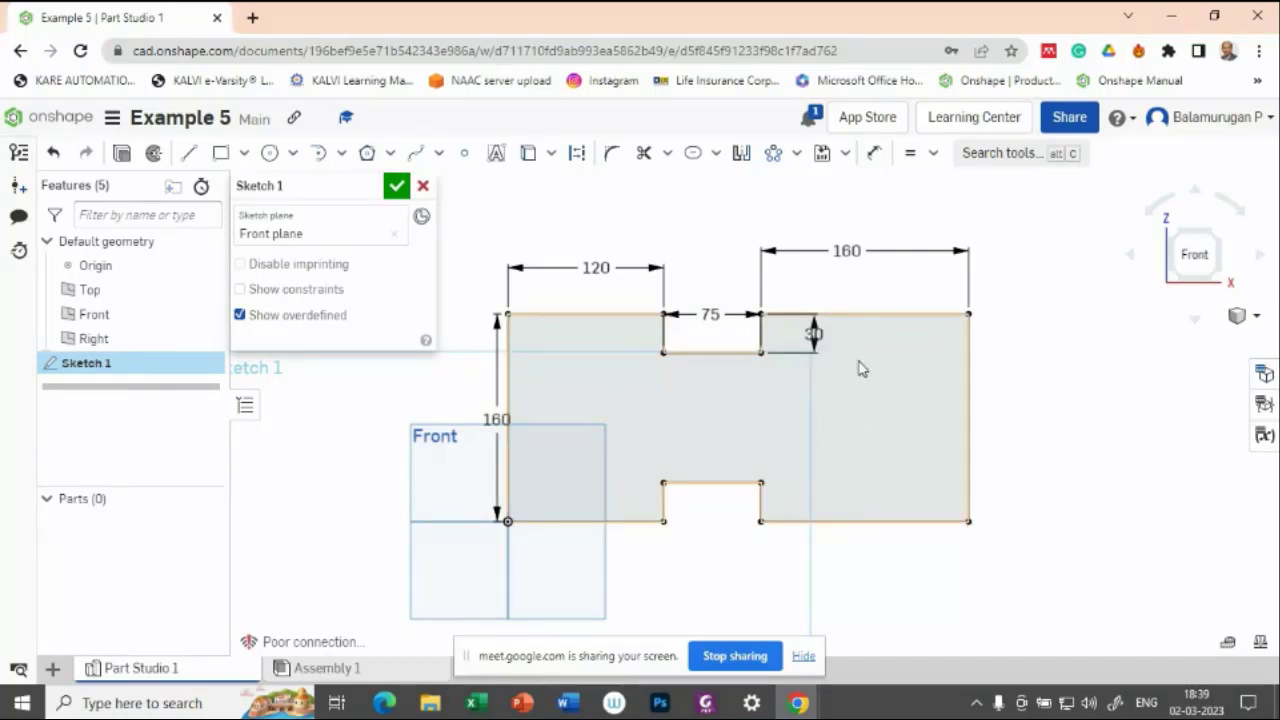
# Consult the Sketching example - 5 slide and fillet the profile's upper-left corner with a 10 mm radius
pyautogui.hotkey('alt', 'Tab')
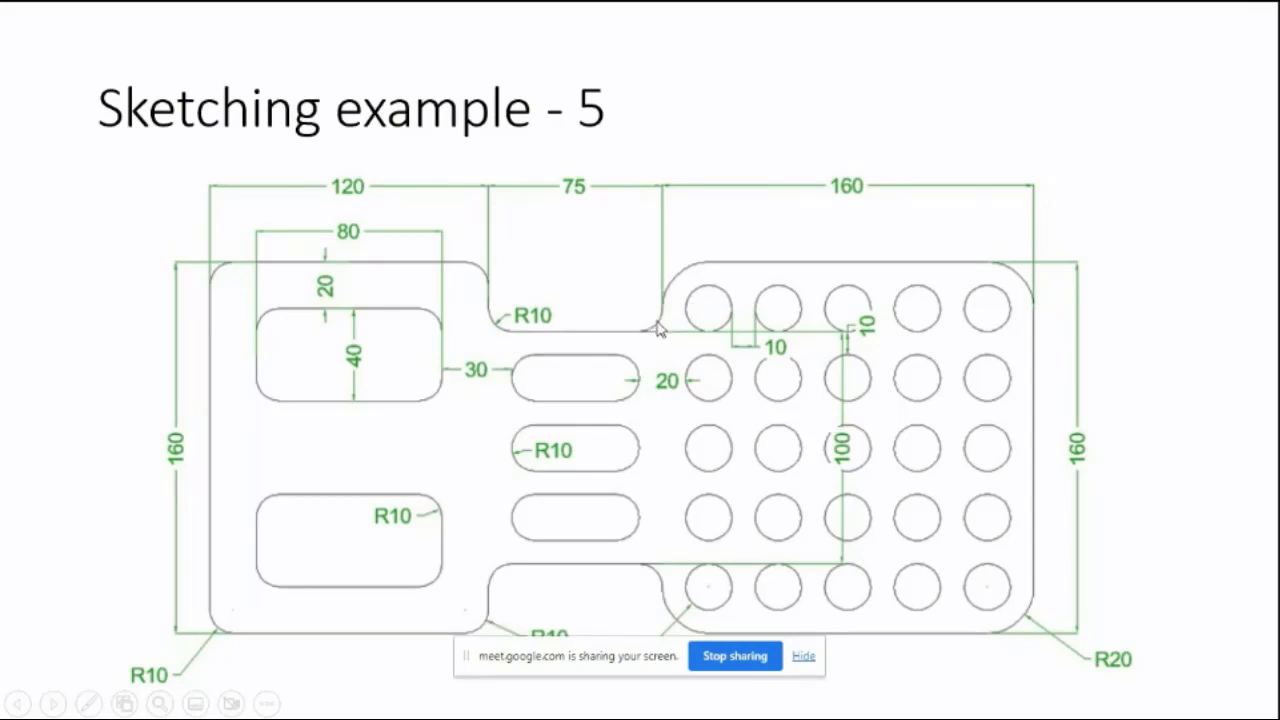
pyautogui.press('Right')
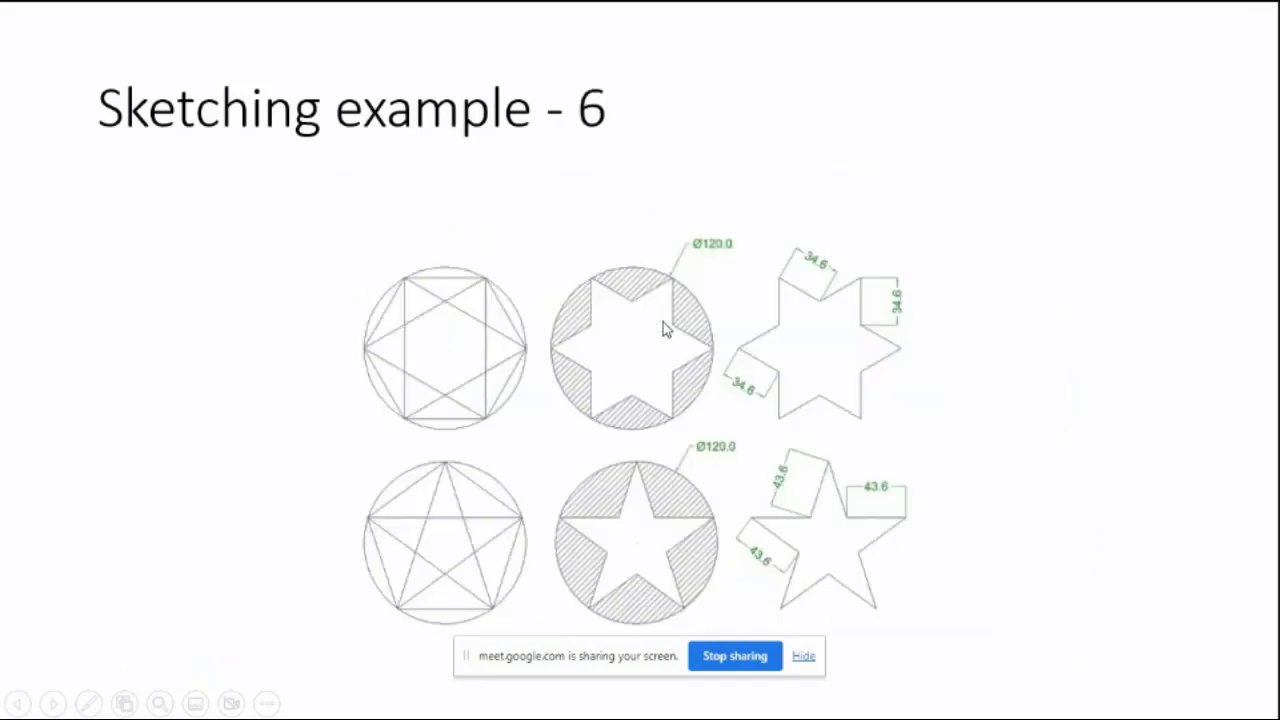
pyautogui.press('Left')
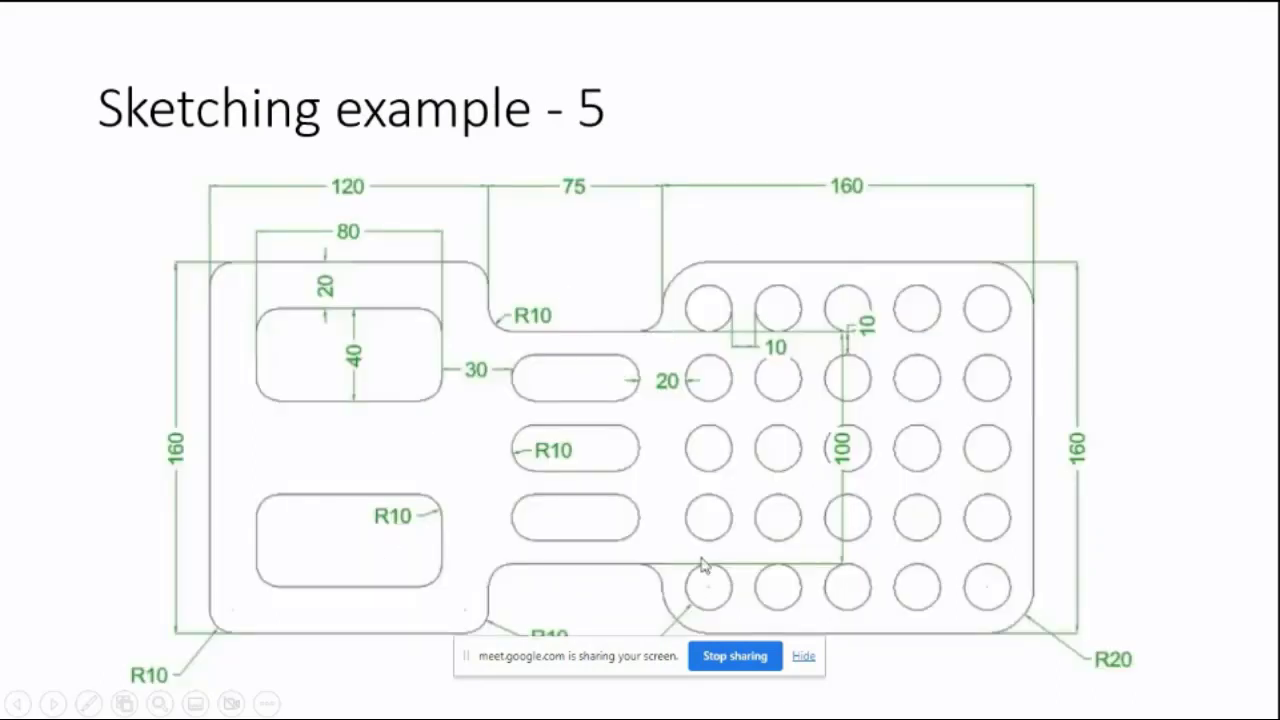
pyautogui.click(803, 660)
pyautogui.hotkey('alt', 'Tab')
pyautogui.hotkey('alt', 'Tab')
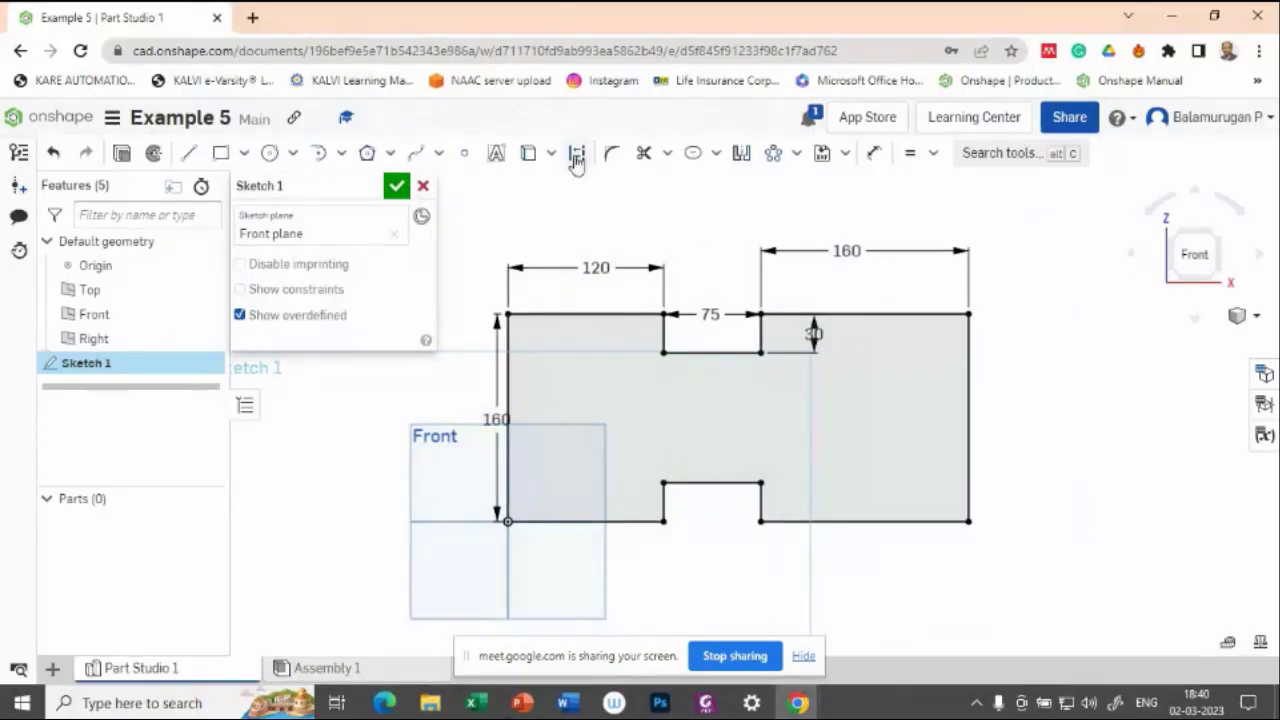
pyautogui.click(613, 155)
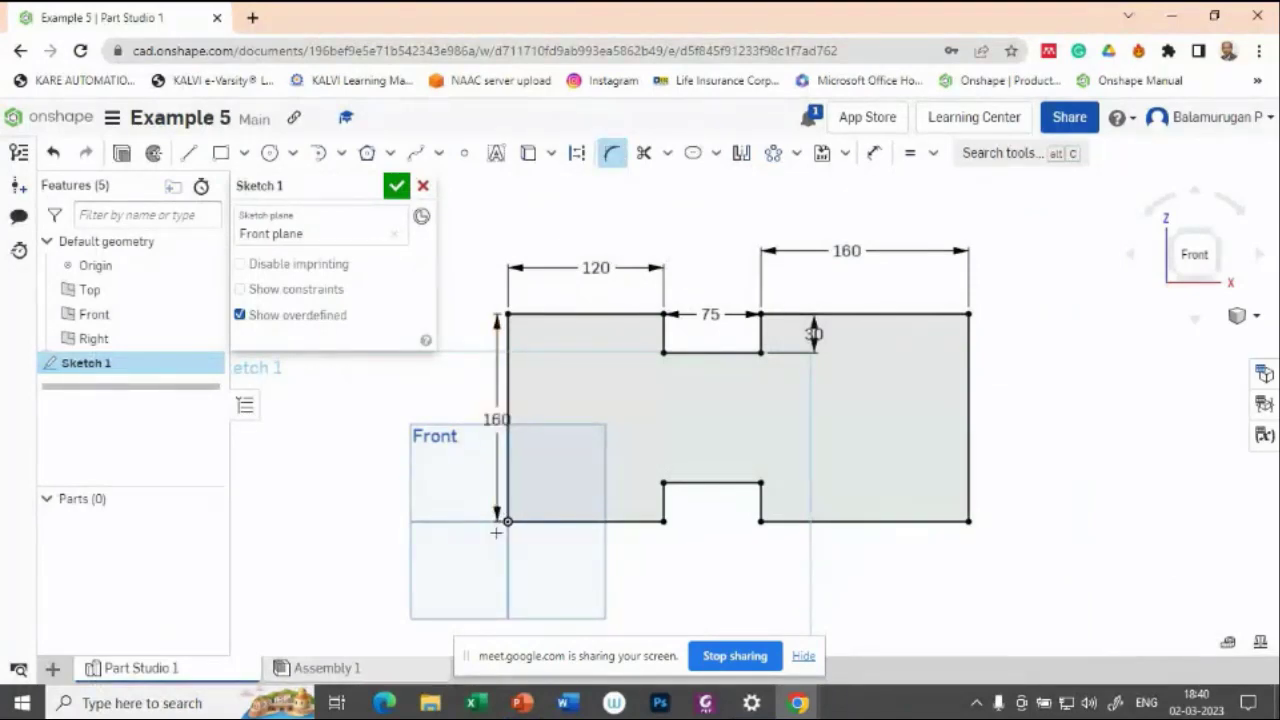
pyautogui.click(508, 315)
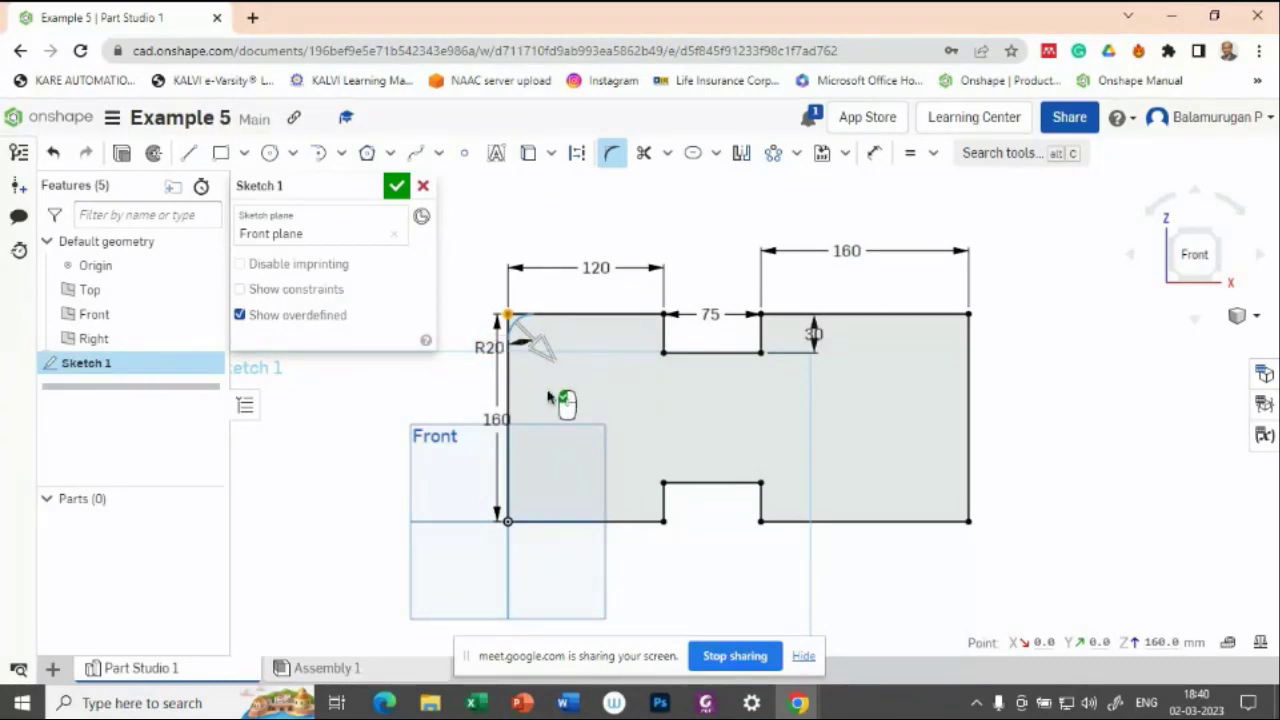
pyautogui.doubleClick(519, 333)
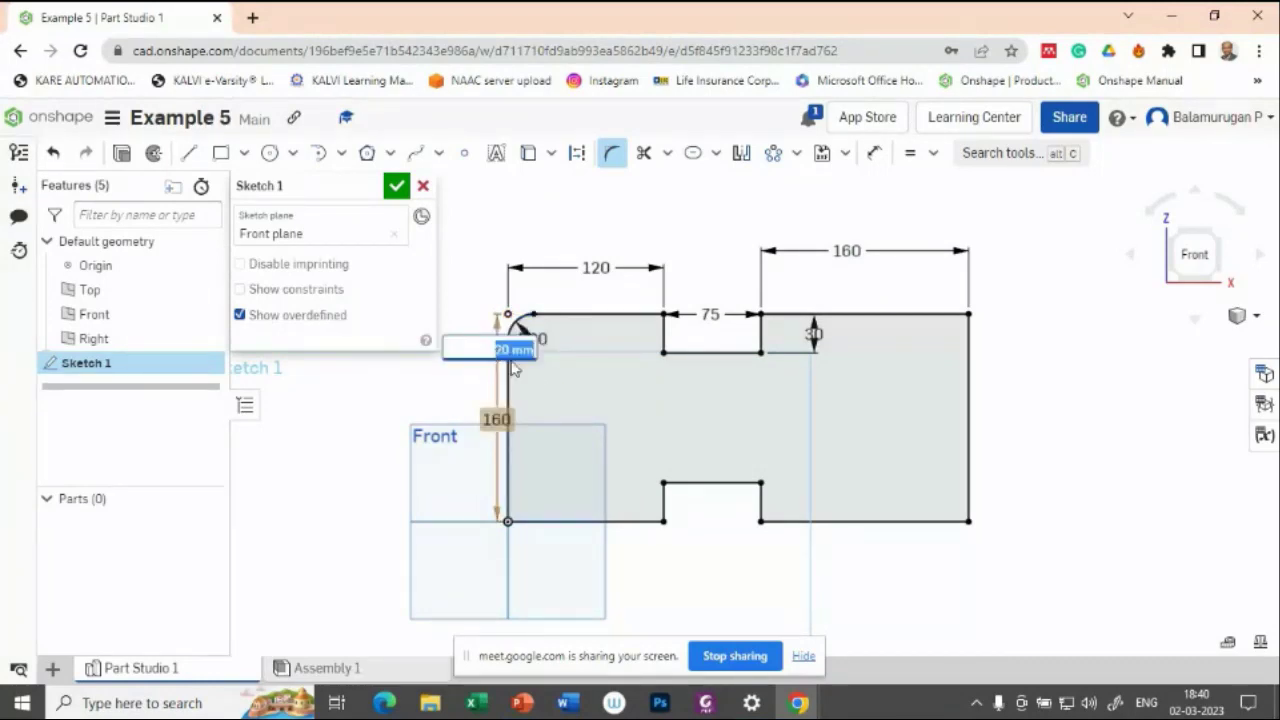
pyautogui.write('10')
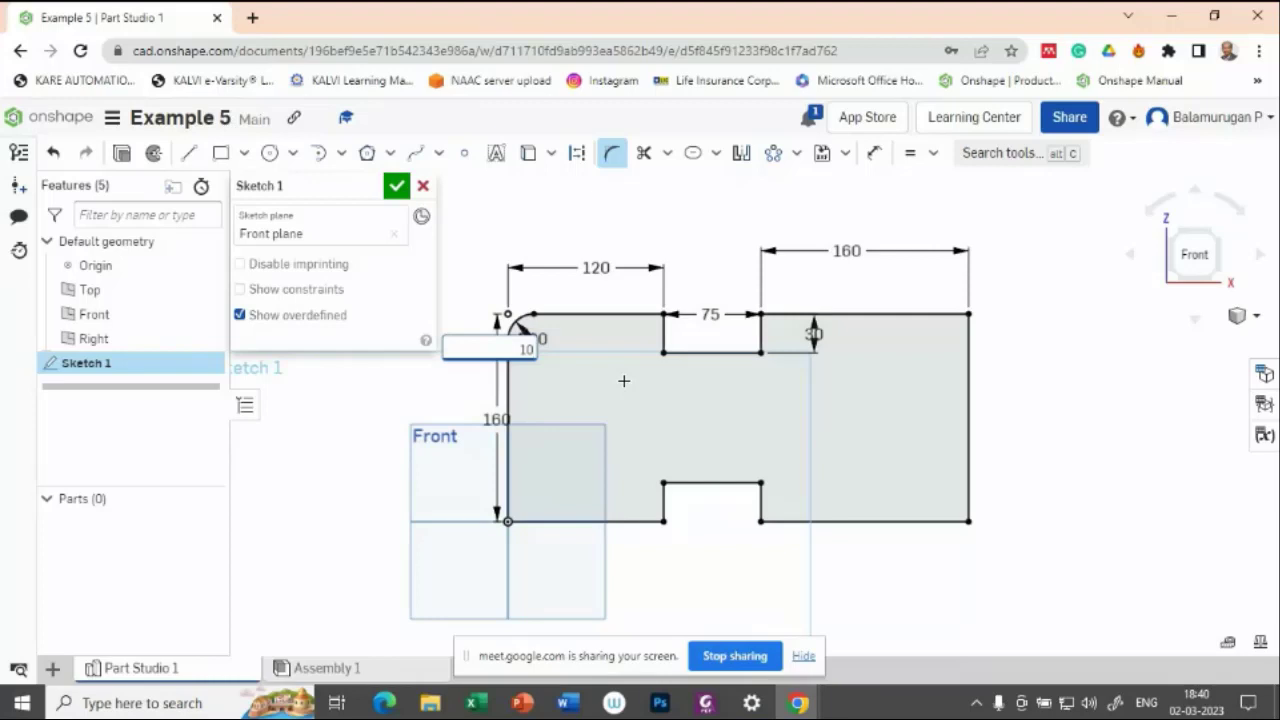
pyautogui.press('Return')
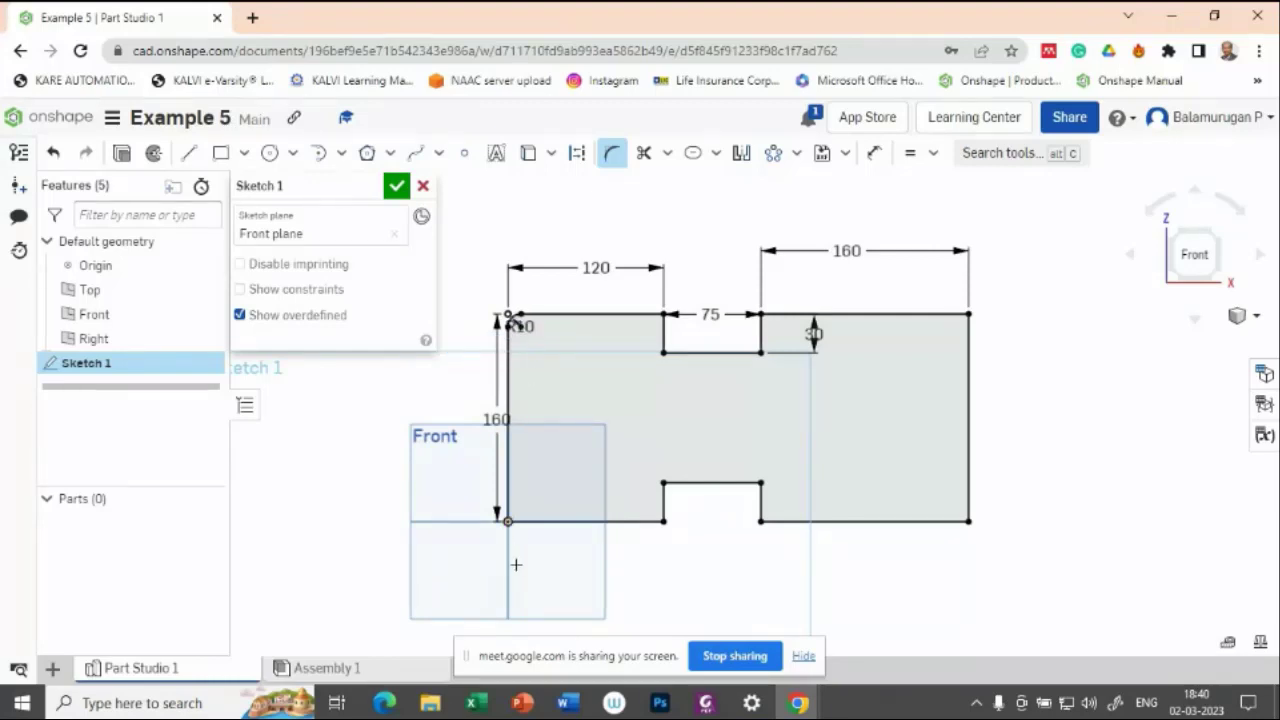
# Try to fillet the profile's lower-left corner together with the notch corners at 10 mm radius, excluding the right block's outer corners
pyautogui.click(521, 524)
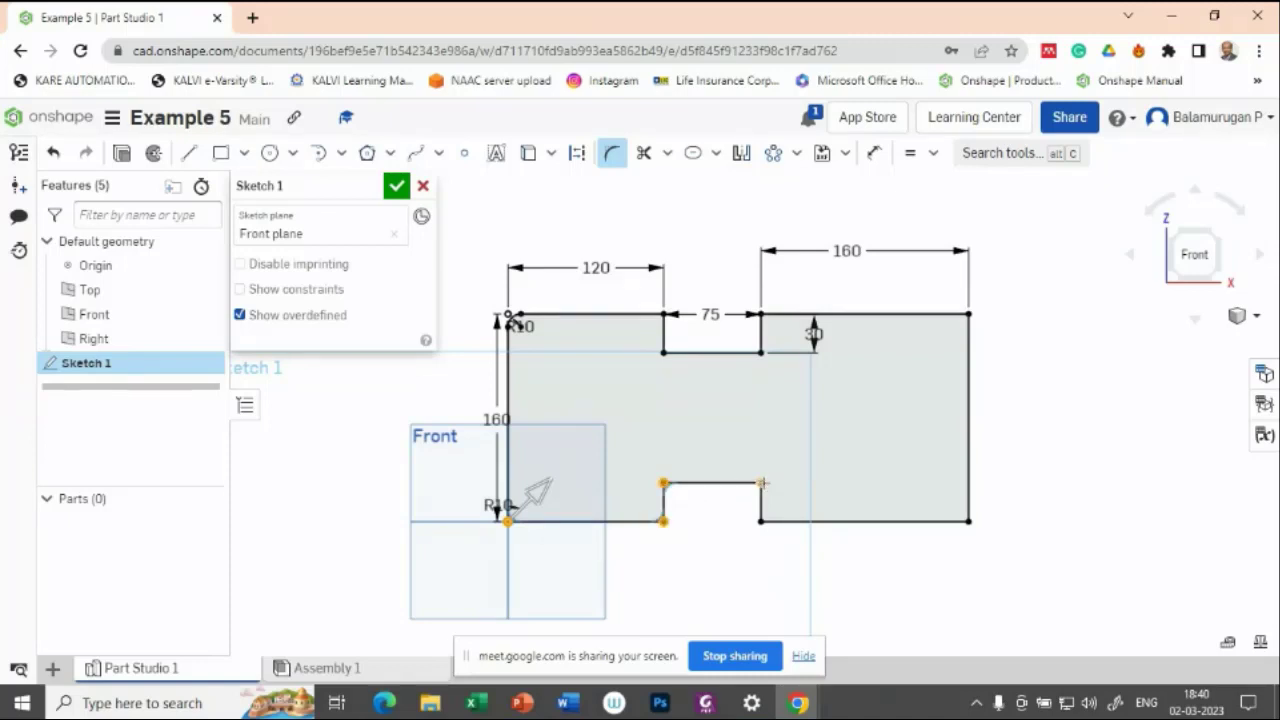
pyautogui.click(762, 485)
pyautogui.click(762, 351)
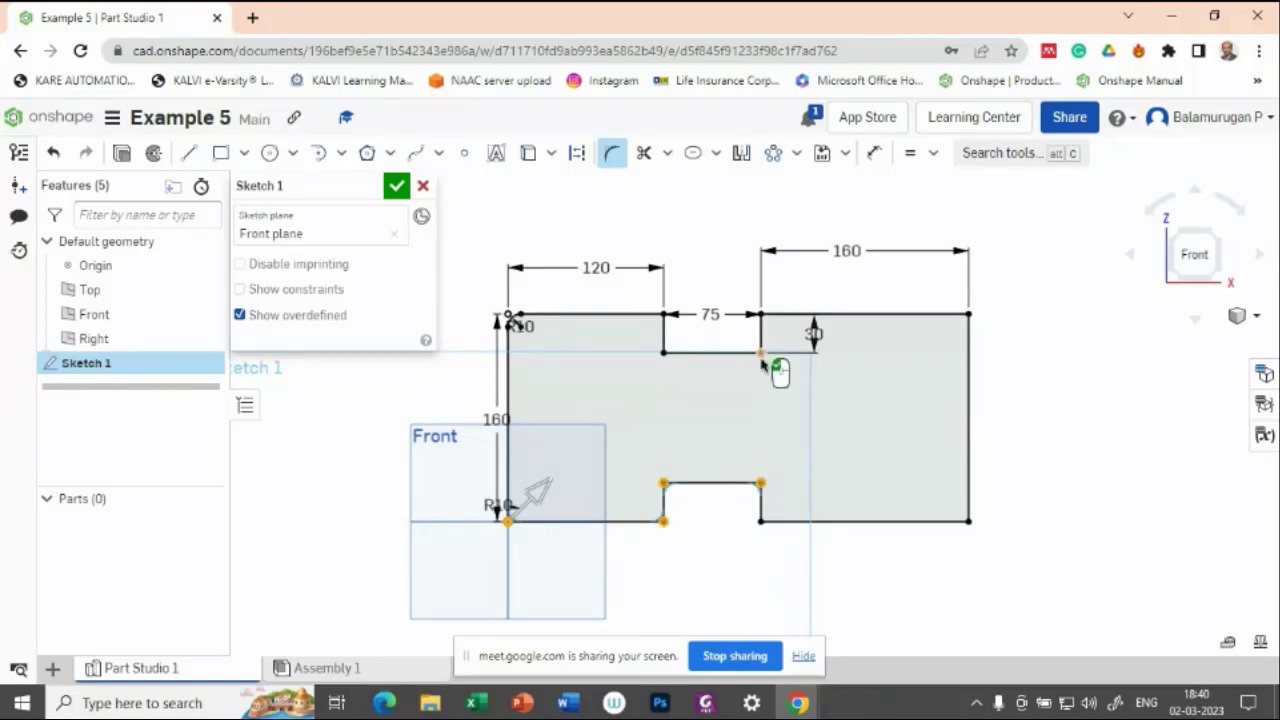
pyautogui.click(664, 352)
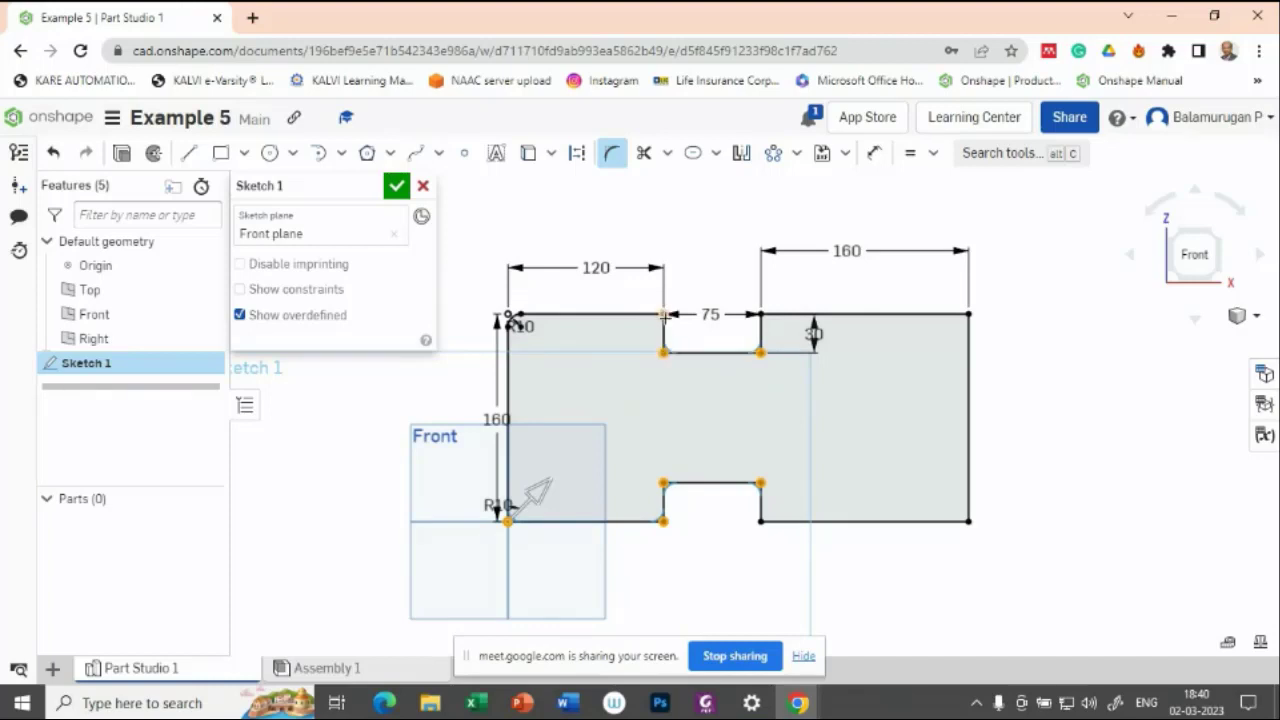
pyautogui.click(663, 314)
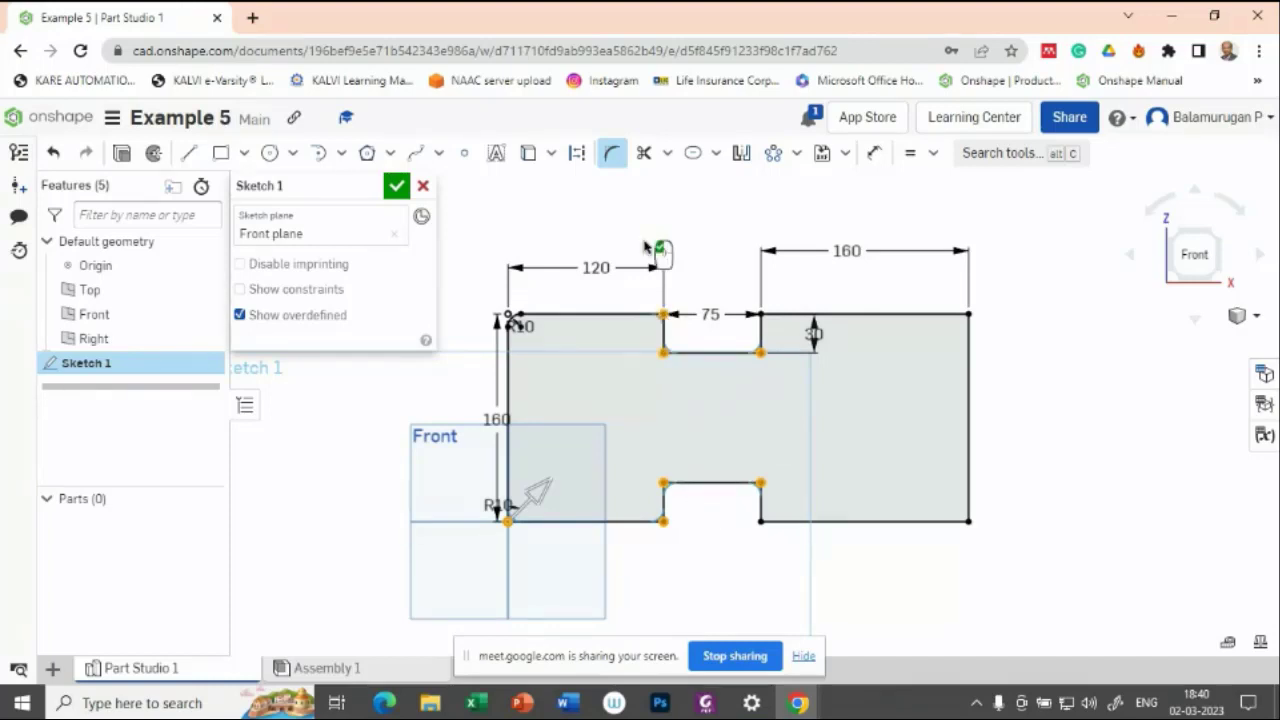
pyautogui.click(666, 581)
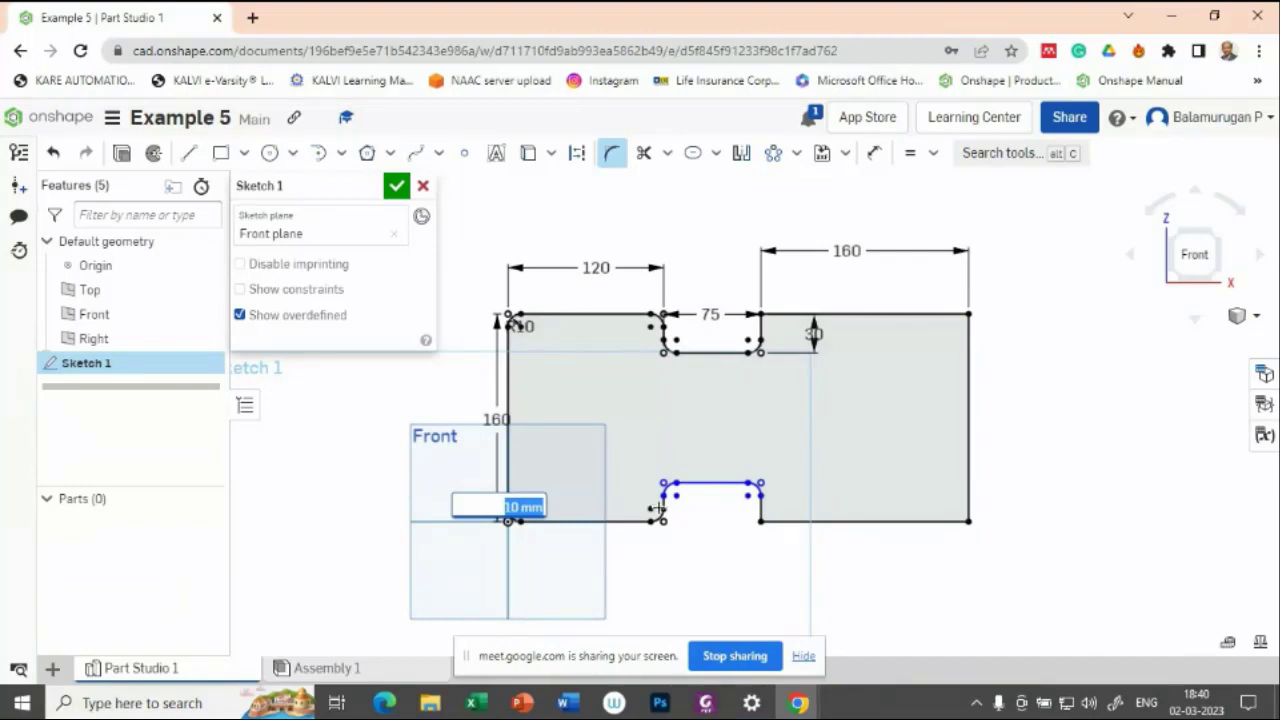
pyautogui.press('Return')
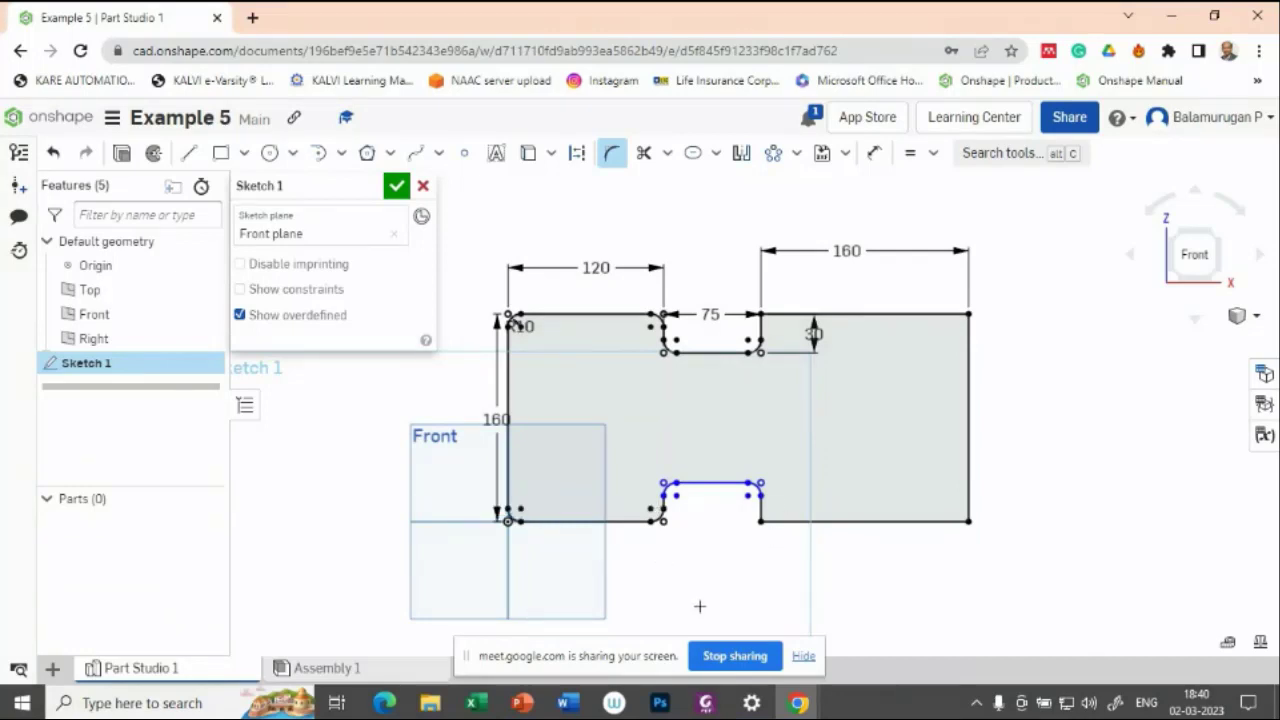
pyautogui.press('Escape')
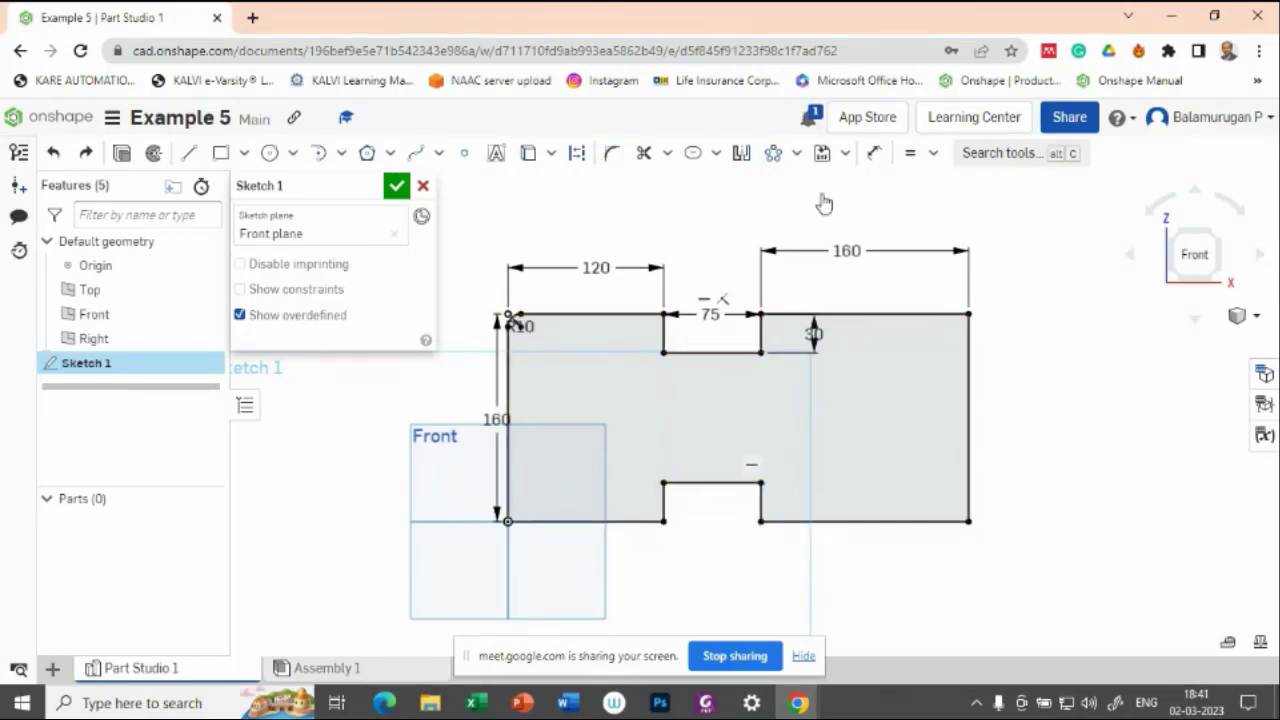
# Apply an Equal constraint between the inner horizontal edges of the lower and upper notches
pyautogui.click(910, 152)
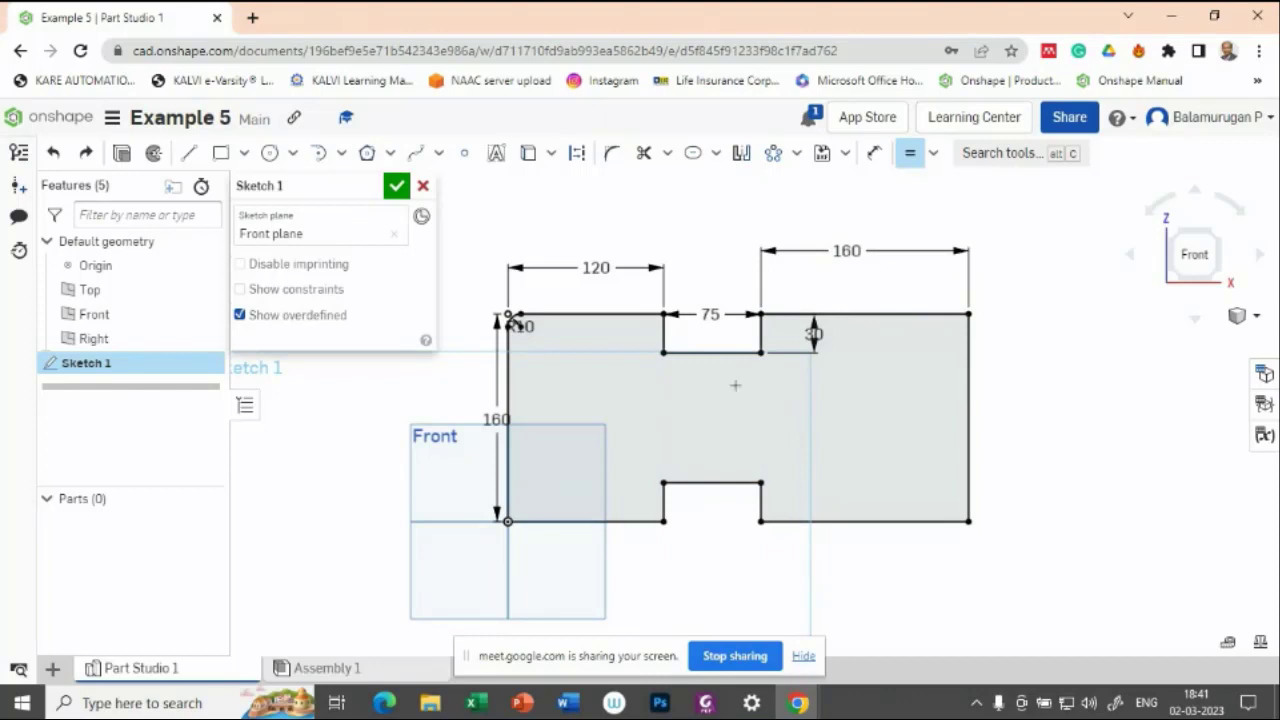
pyautogui.click(712, 482)
pyautogui.click(714, 352)
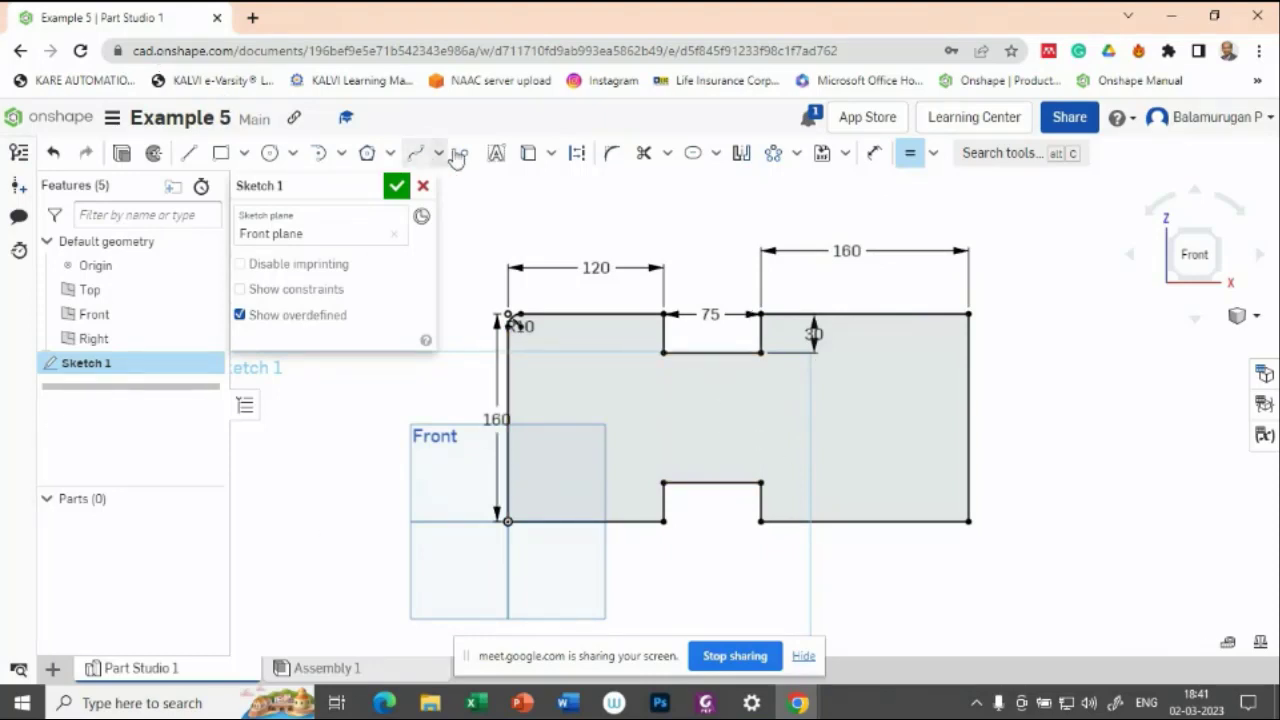
# Fillet the profile's lower-left corner at the origin with a 10 mm radius
pyautogui.click(611, 153)
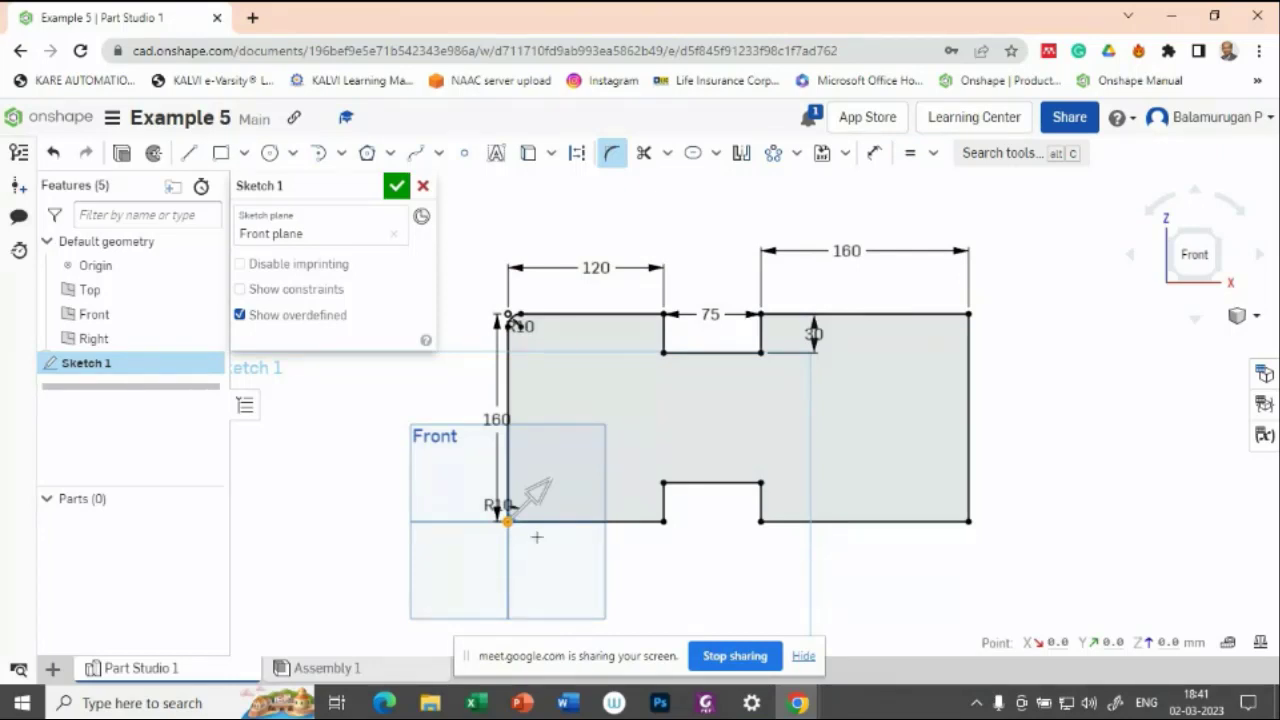
pyautogui.click(537, 537)
pyautogui.press('Return')
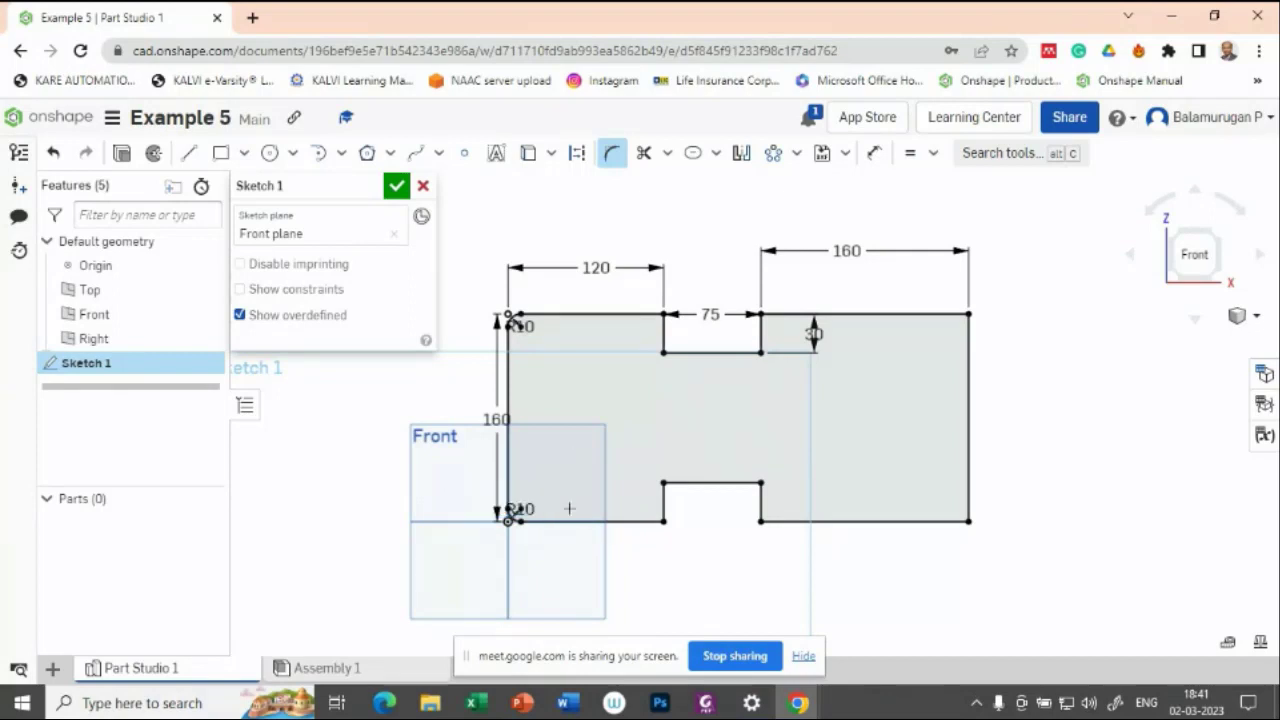
# Fillet both notches' inner corners and their outer corners on the left block with a 10 mm radius
pyautogui.click(663, 521)
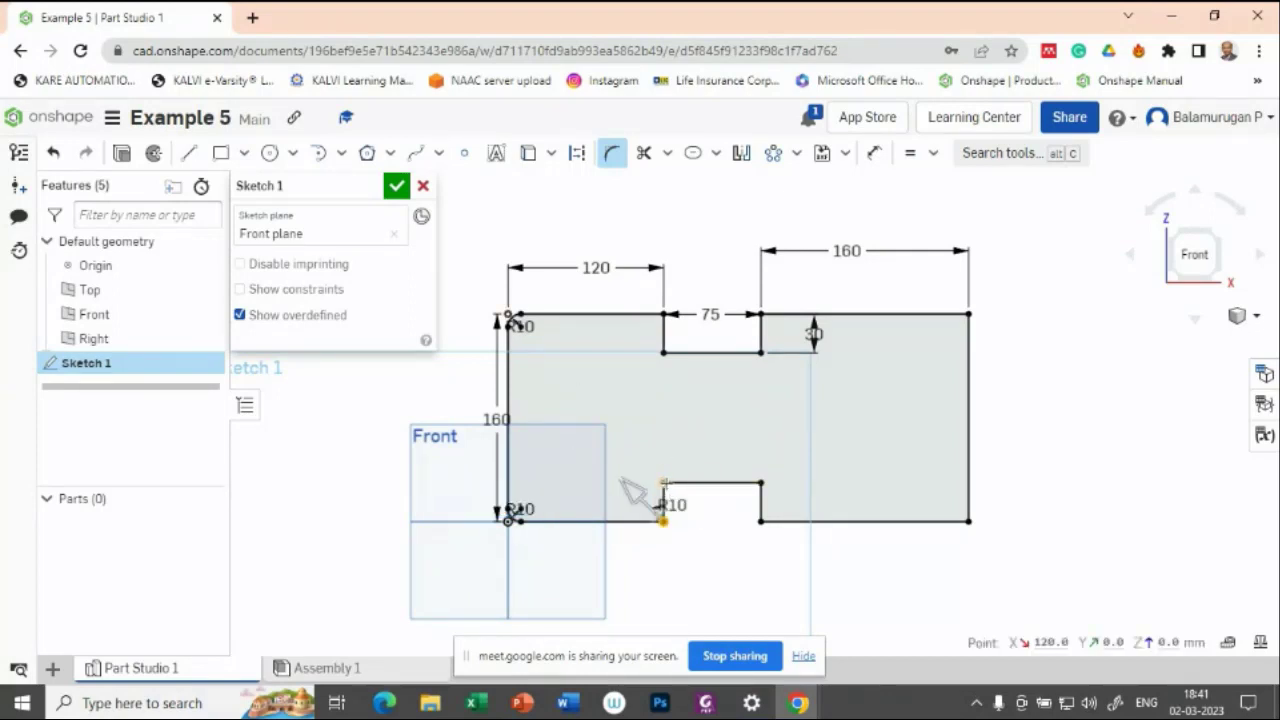
pyautogui.click(663, 483)
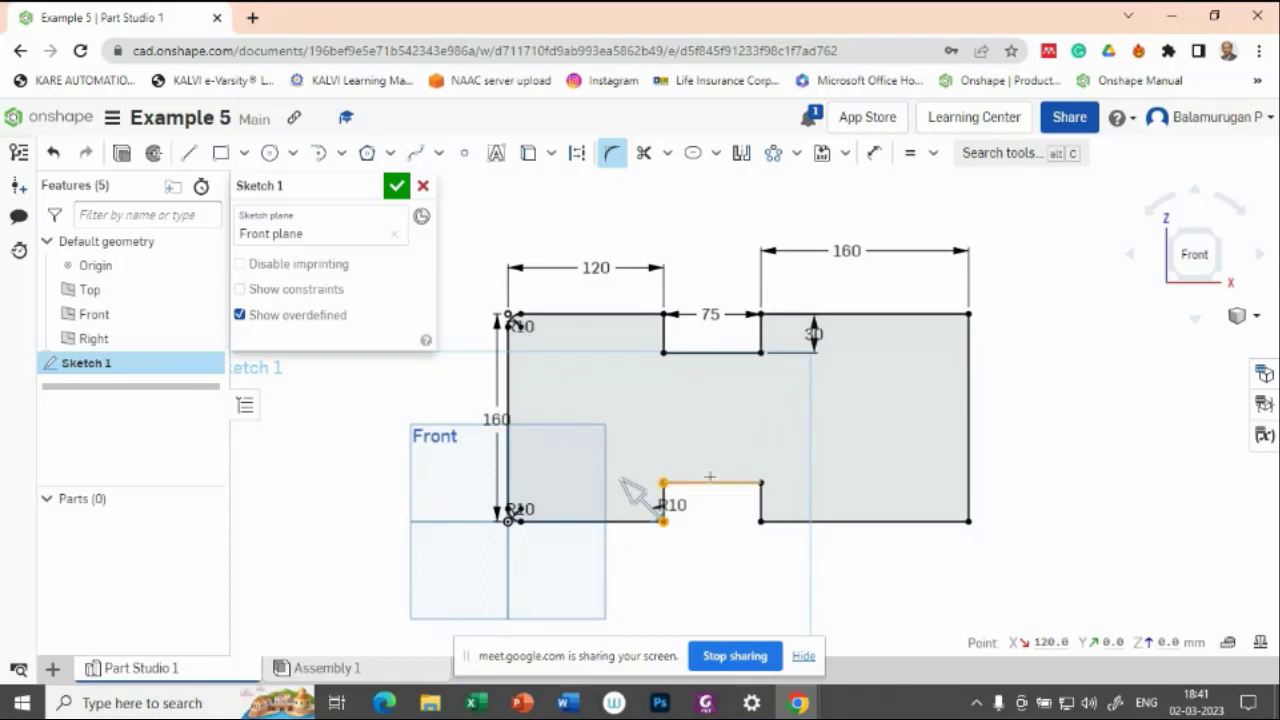
pyautogui.click(761, 485)
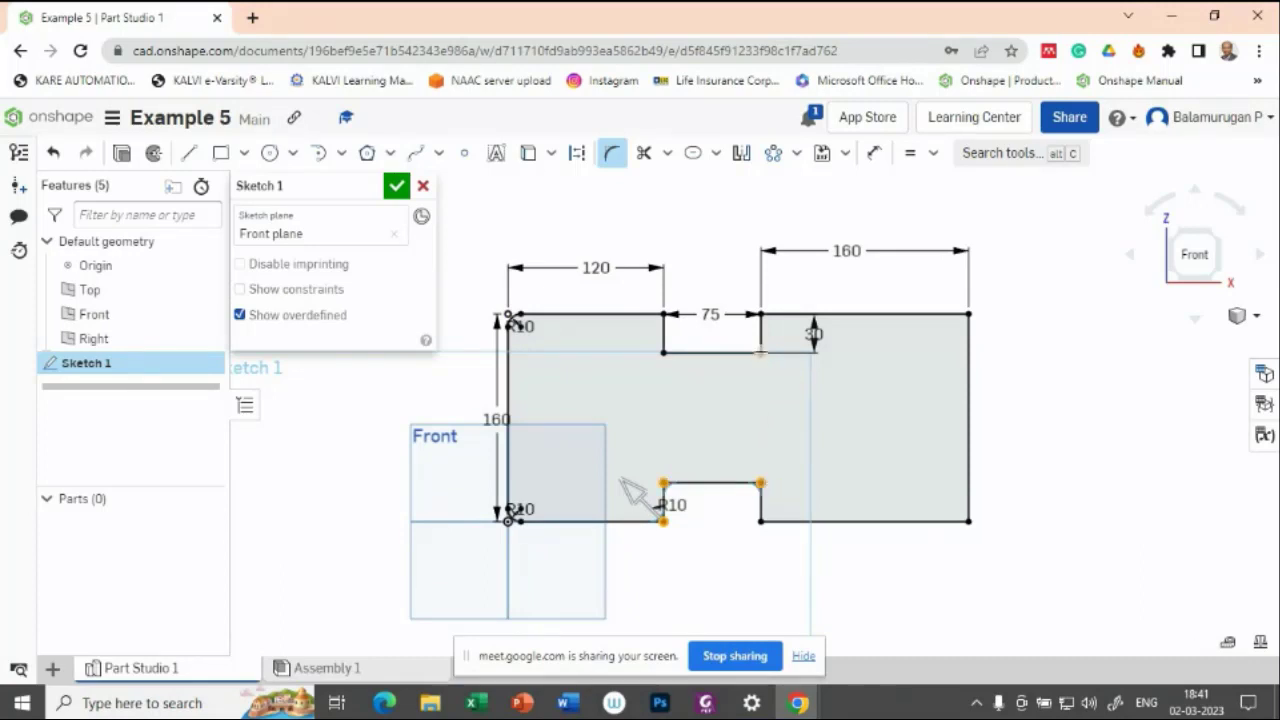
pyautogui.click(760, 354)
pyautogui.click(664, 352)
pyautogui.click(663, 314)
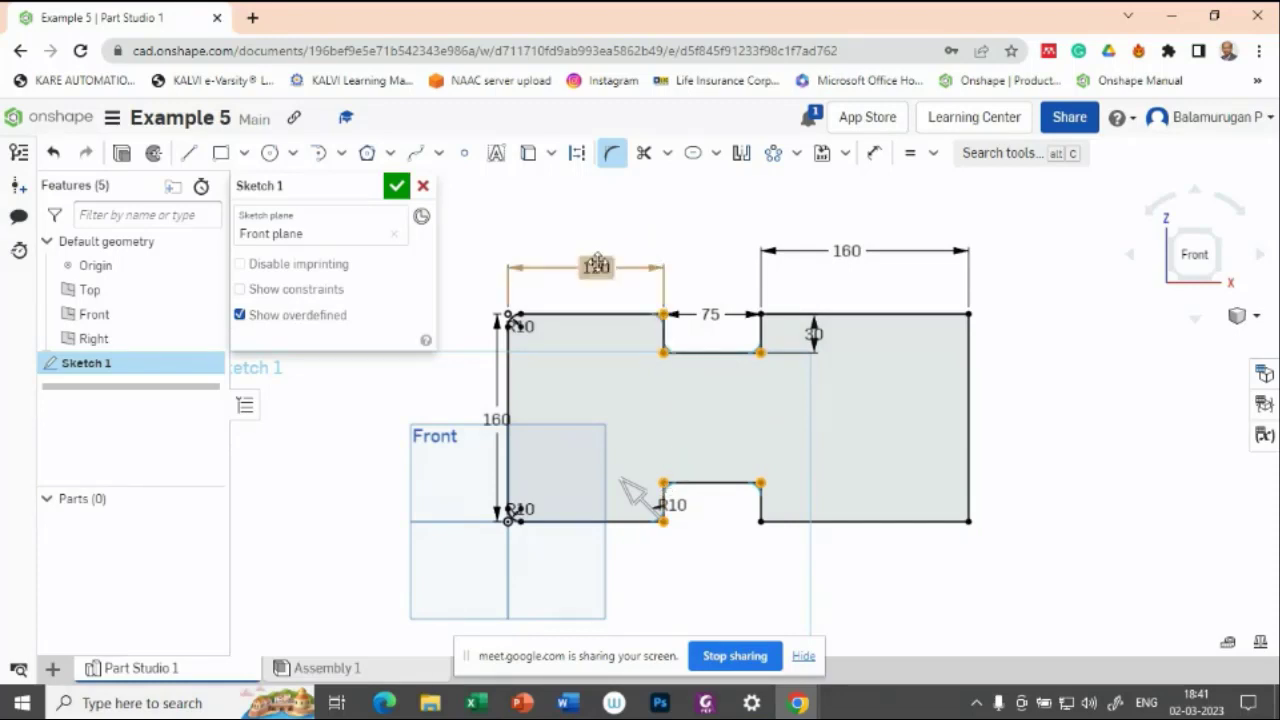
pyautogui.click(763, 316)
pyautogui.click(575, 246)
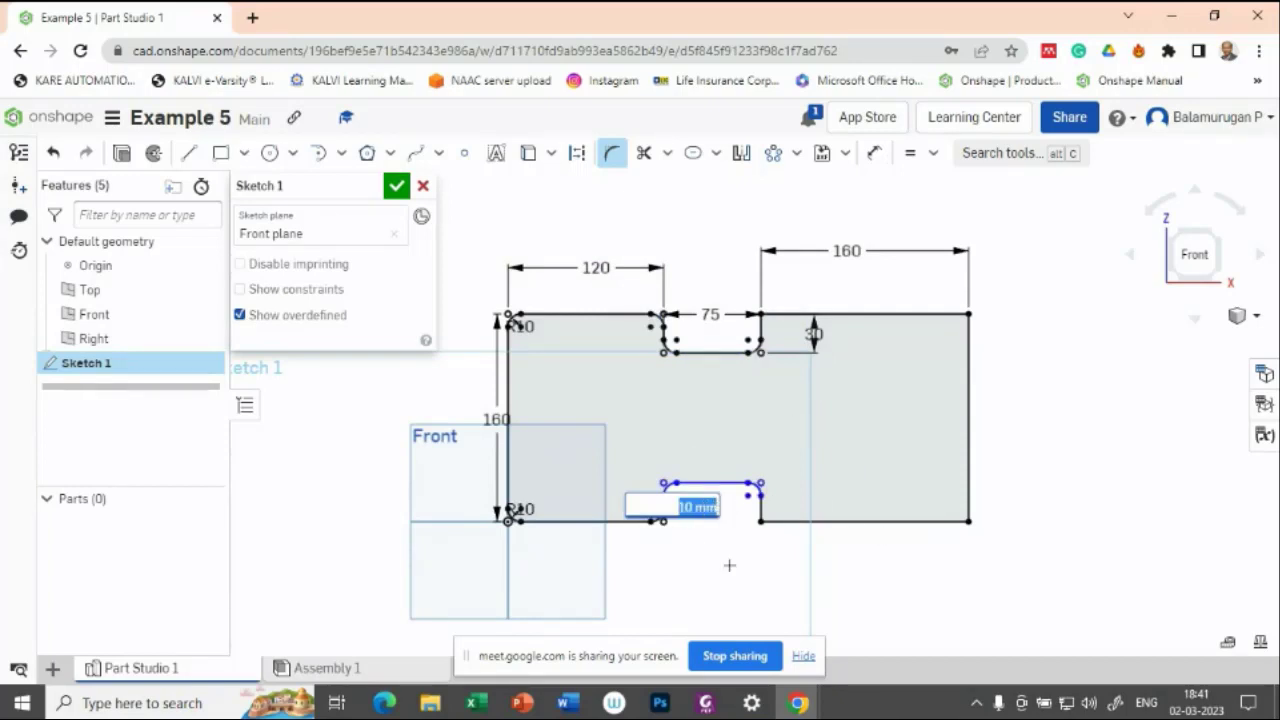
pyautogui.press('Return')
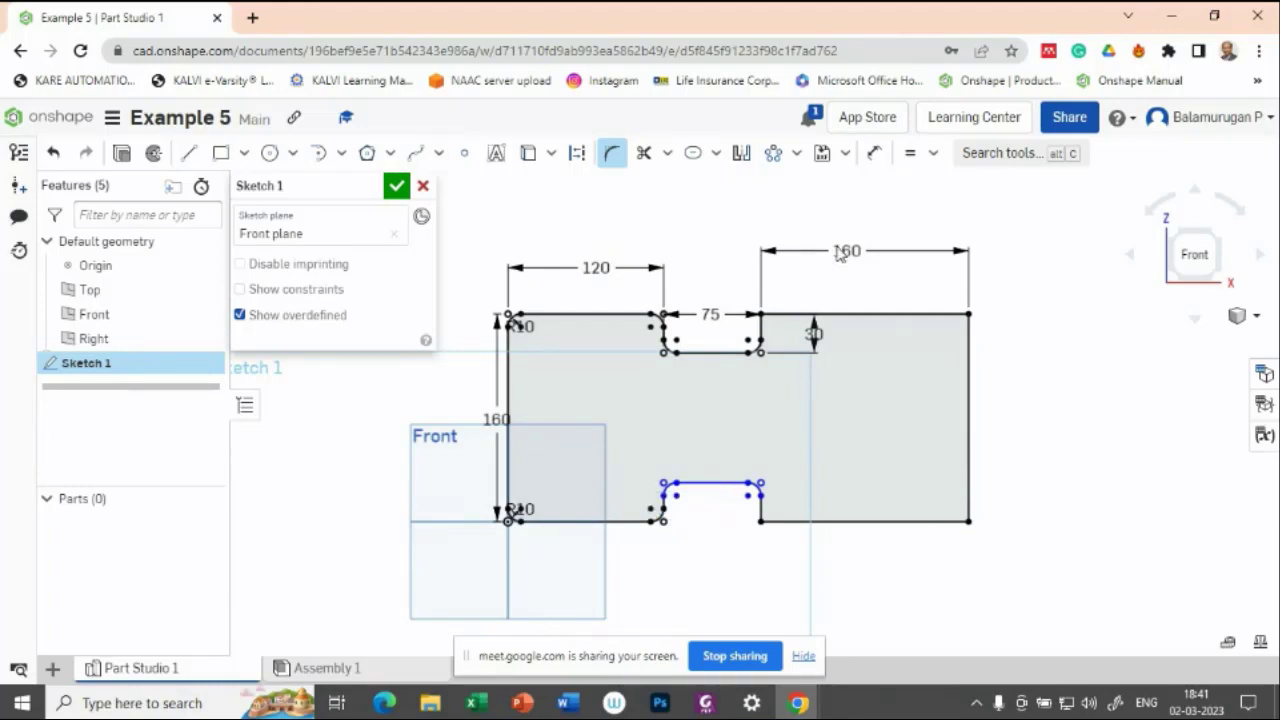
# Dimension the lower notch's depth to 30 mm from the left block's bottom edge
pyautogui.click(874, 153)
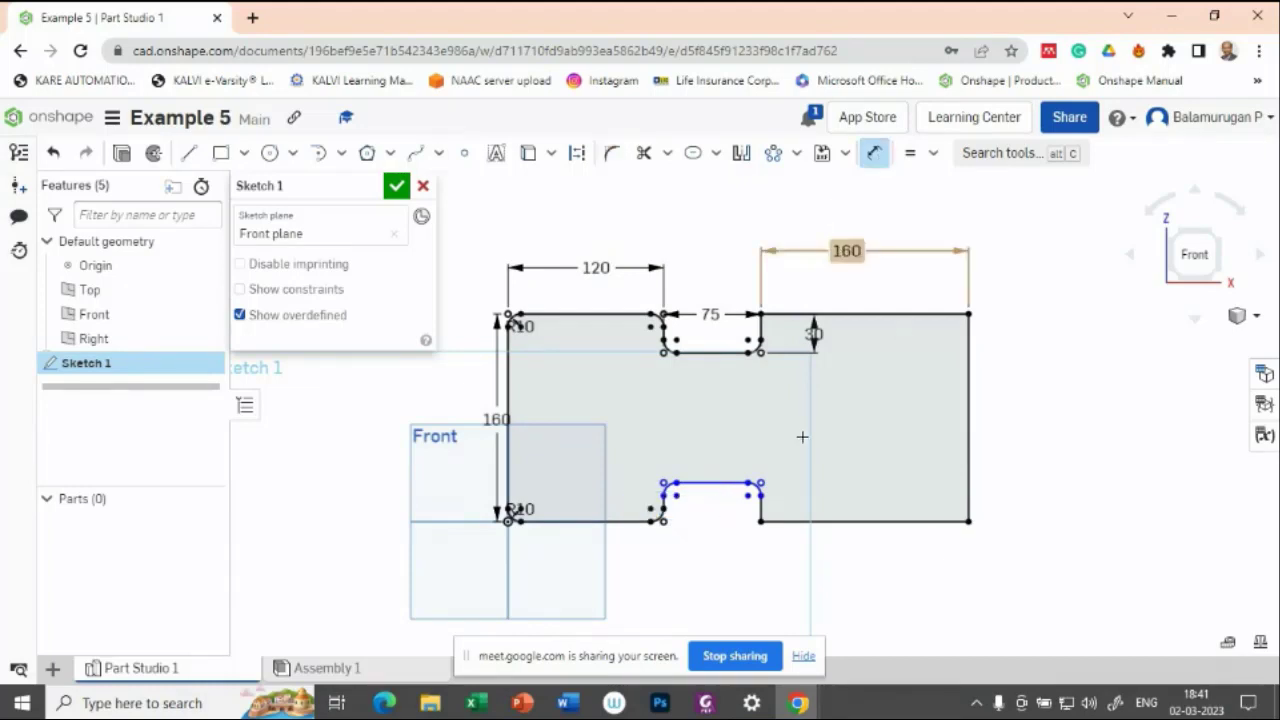
pyautogui.click(712, 485)
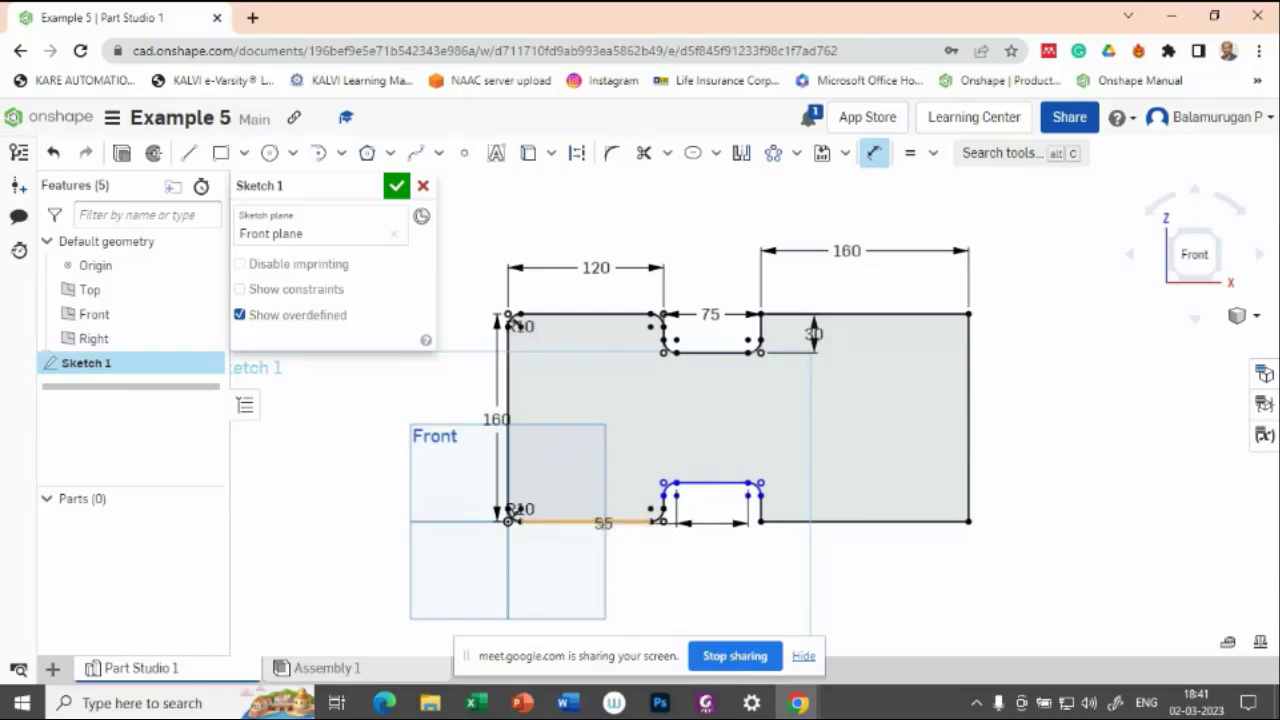
pyautogui.click(600, 521)
pyautogui.click(602, 505)
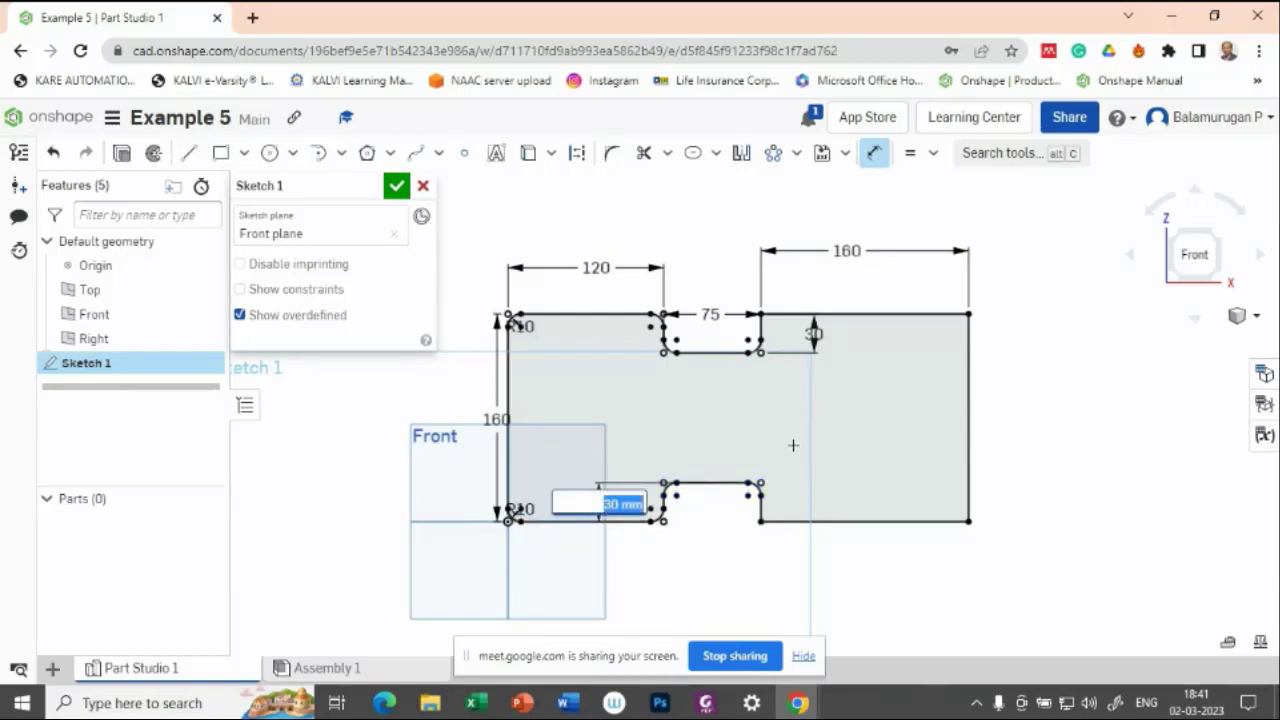
pyautogui.press('Return')
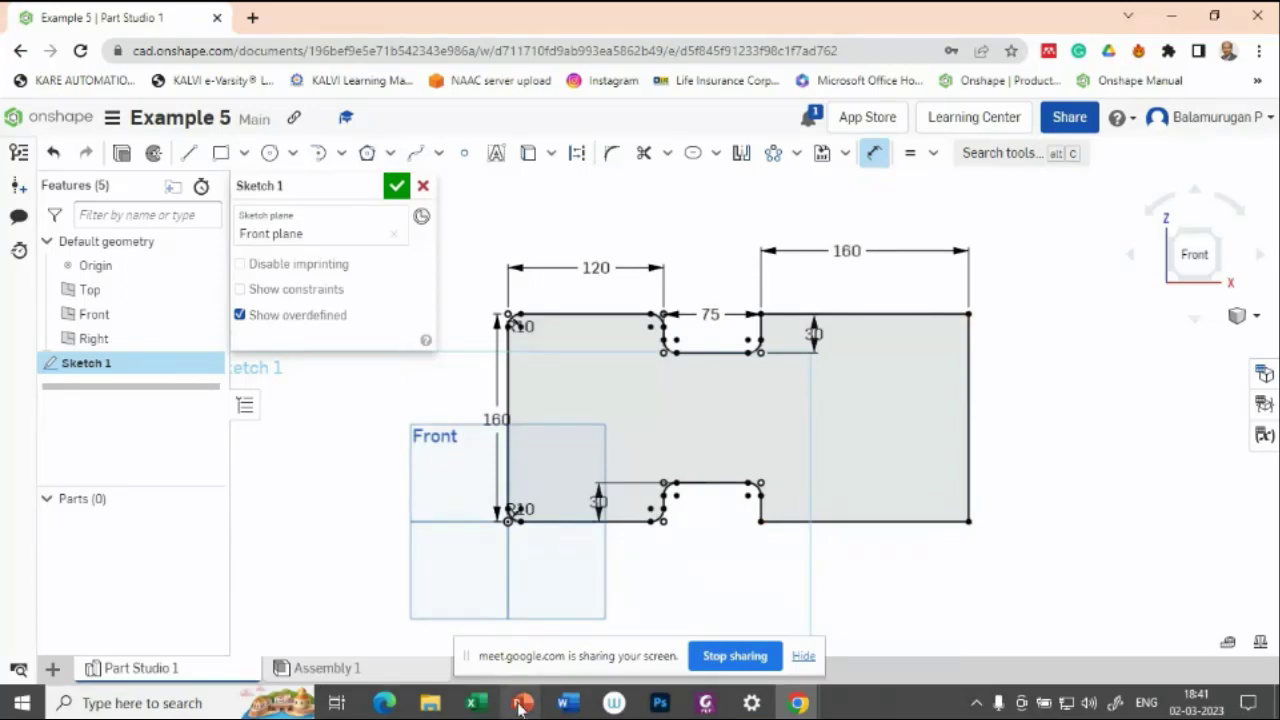
# Check the corner radii in the reference drawing and fillet the right block's lower-left corner beside the lower notch with a 20 mm radius
pyautogui.moveTo(522, 703)
pyautogui.click(643, 617)
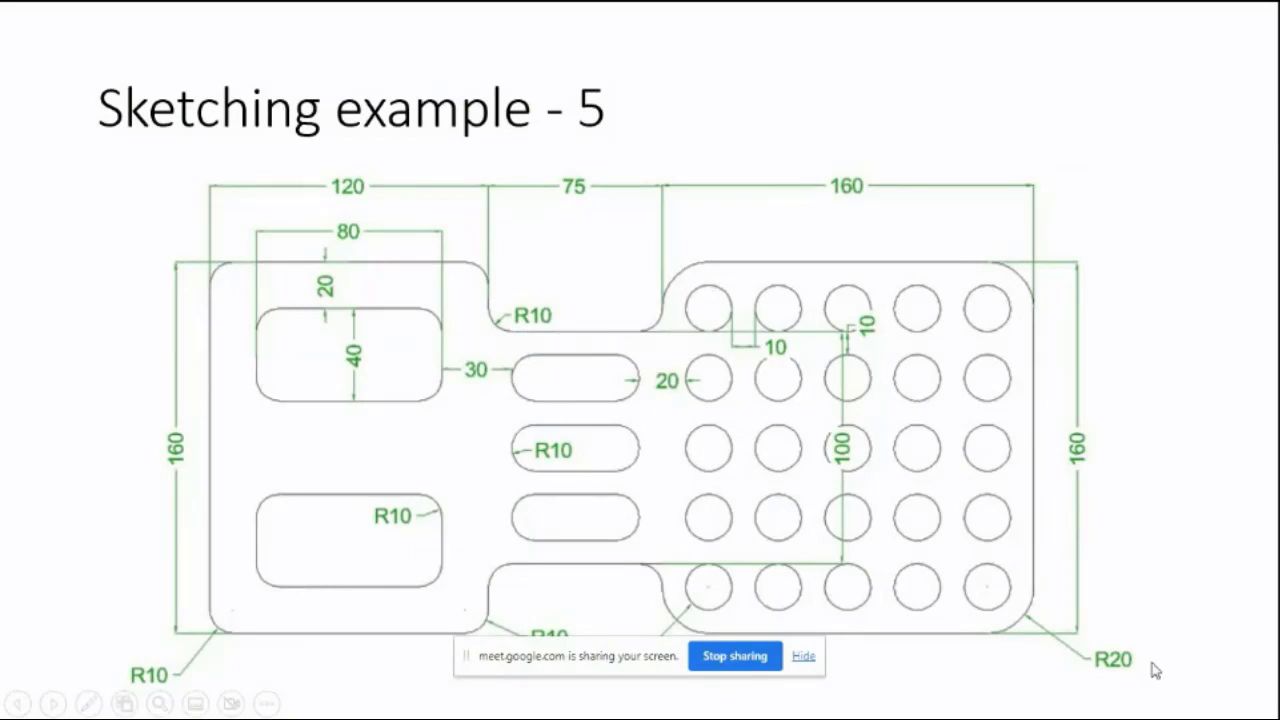
pyautogui.hotkey('alt', 'Tab')
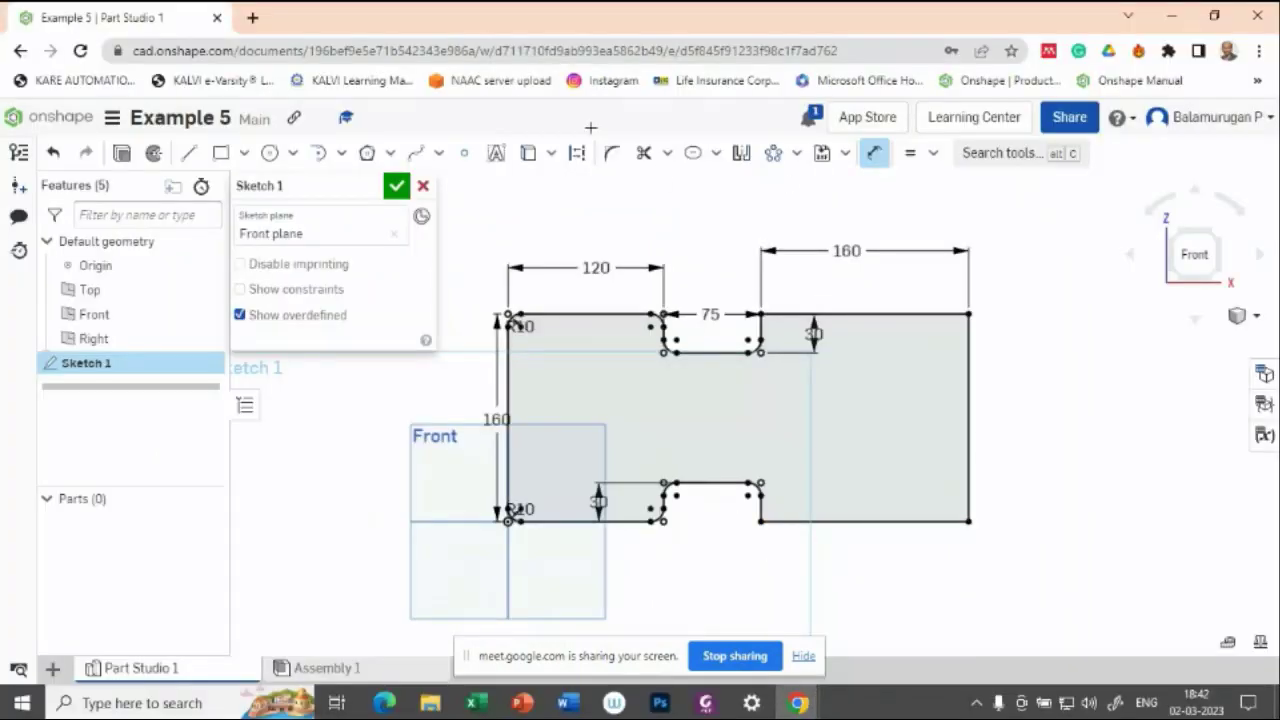
pyautogui.click(612, 152)
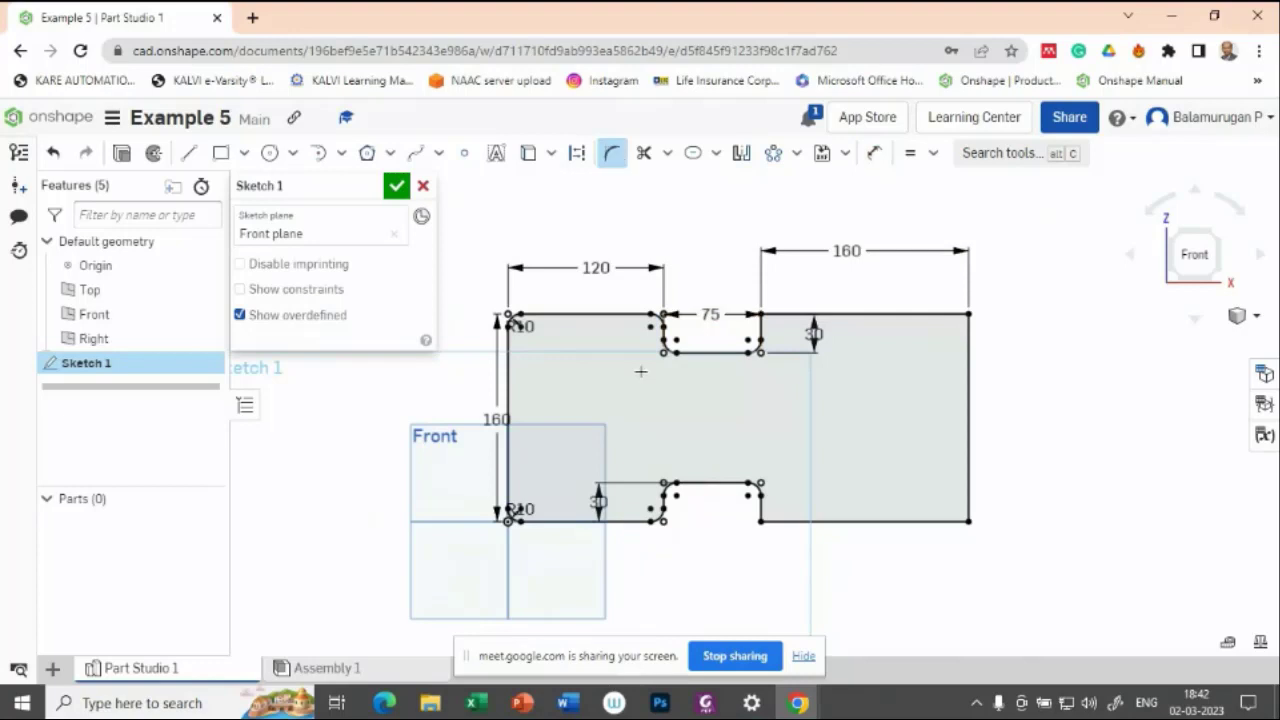
pyautogui.click(760, 522)
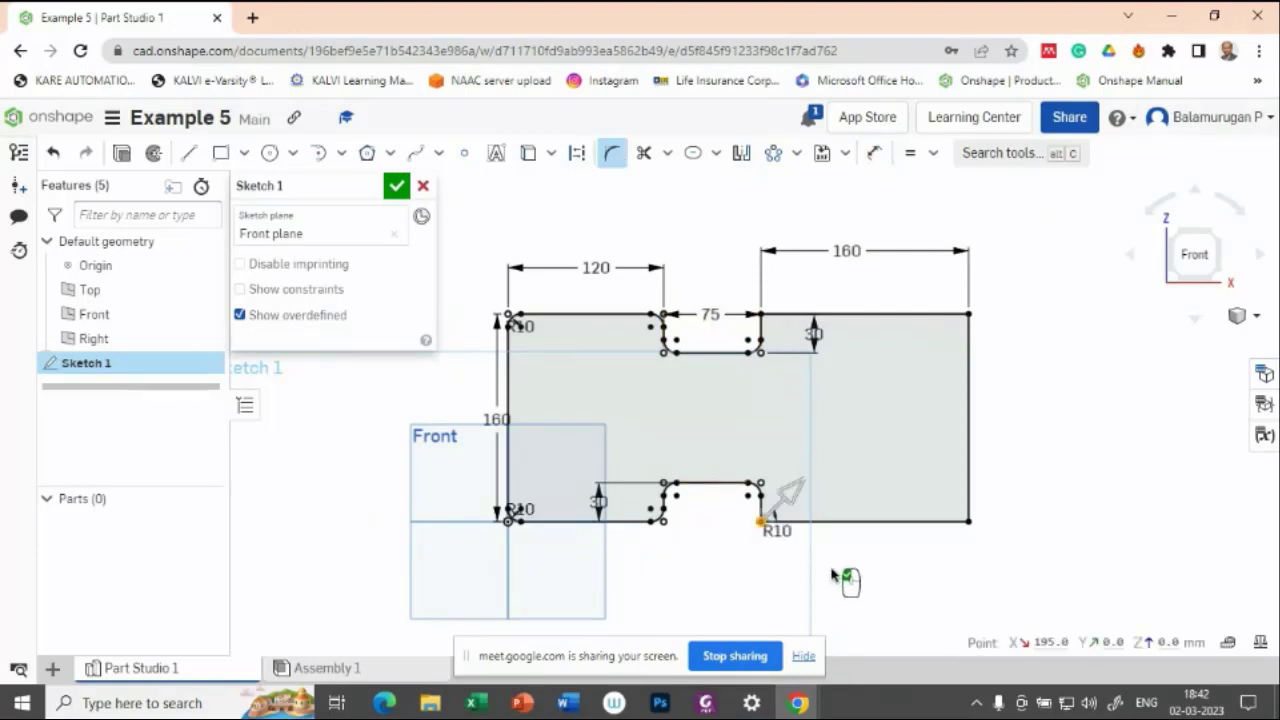
pyautogui.write('20')
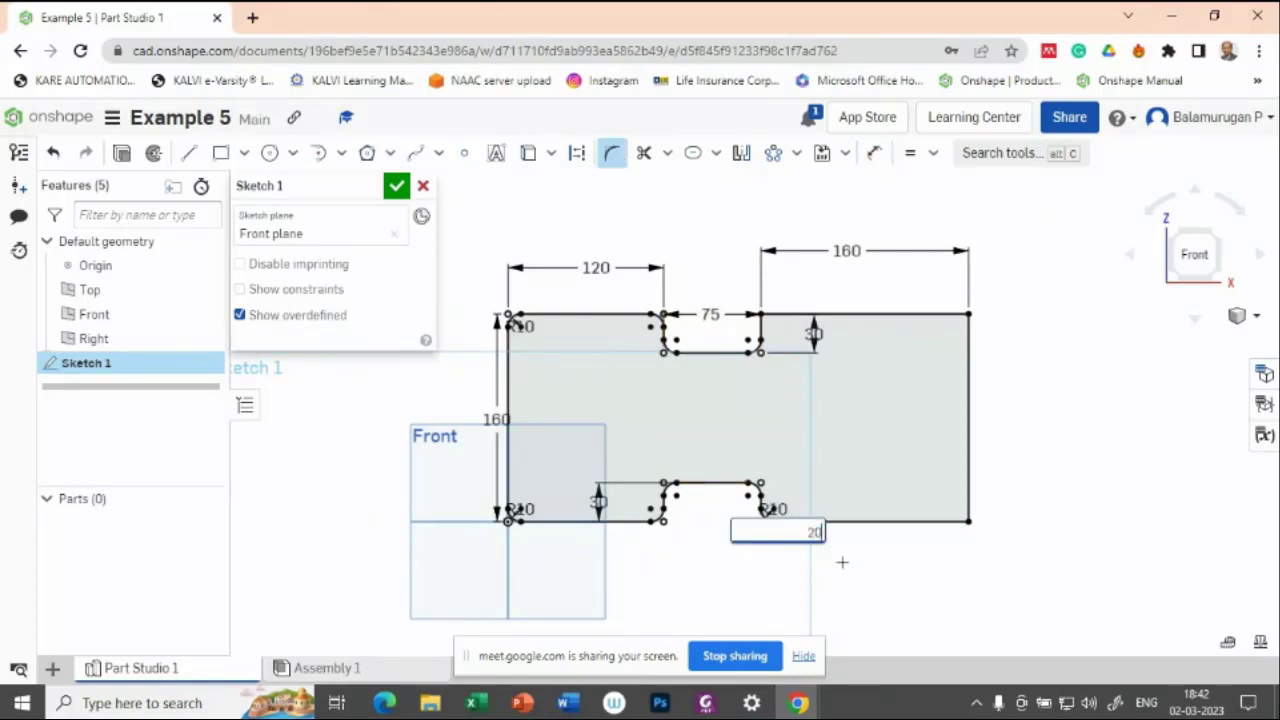
pyautogui.press('Return')
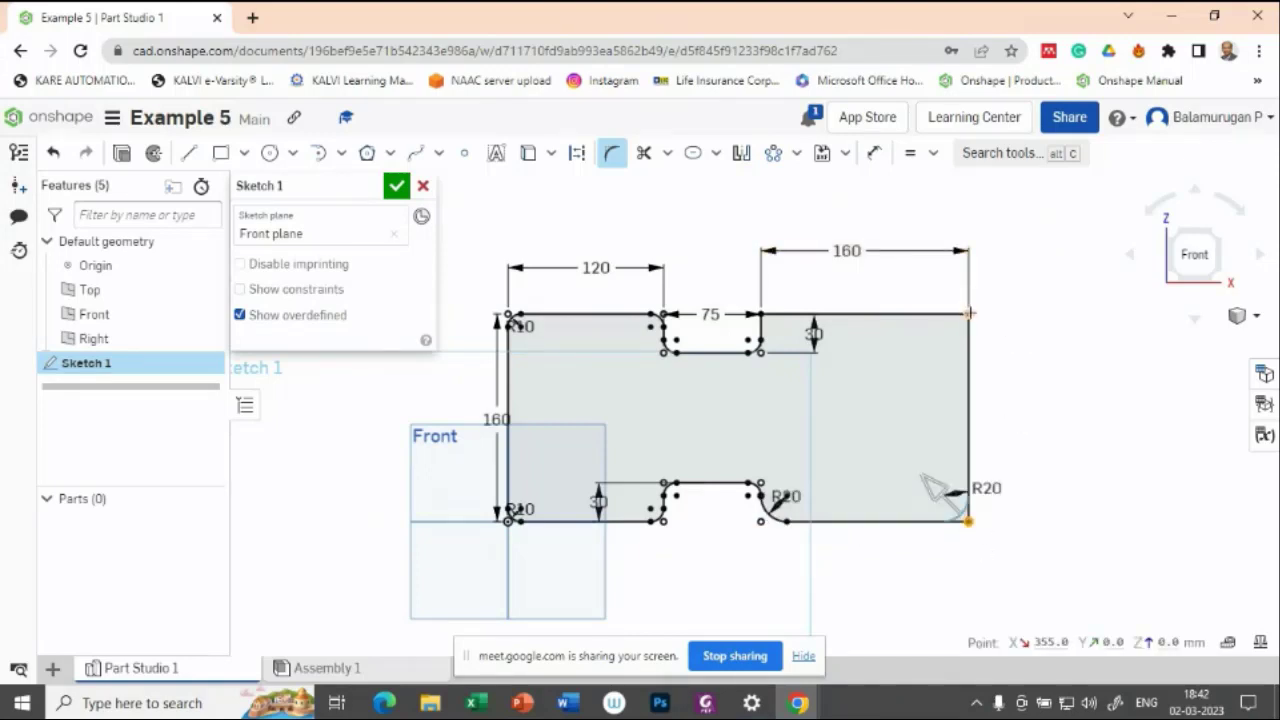
# Fillet the right block's remaining three outer corners with a 20 mm radius
pyautogui.click(762, 314)
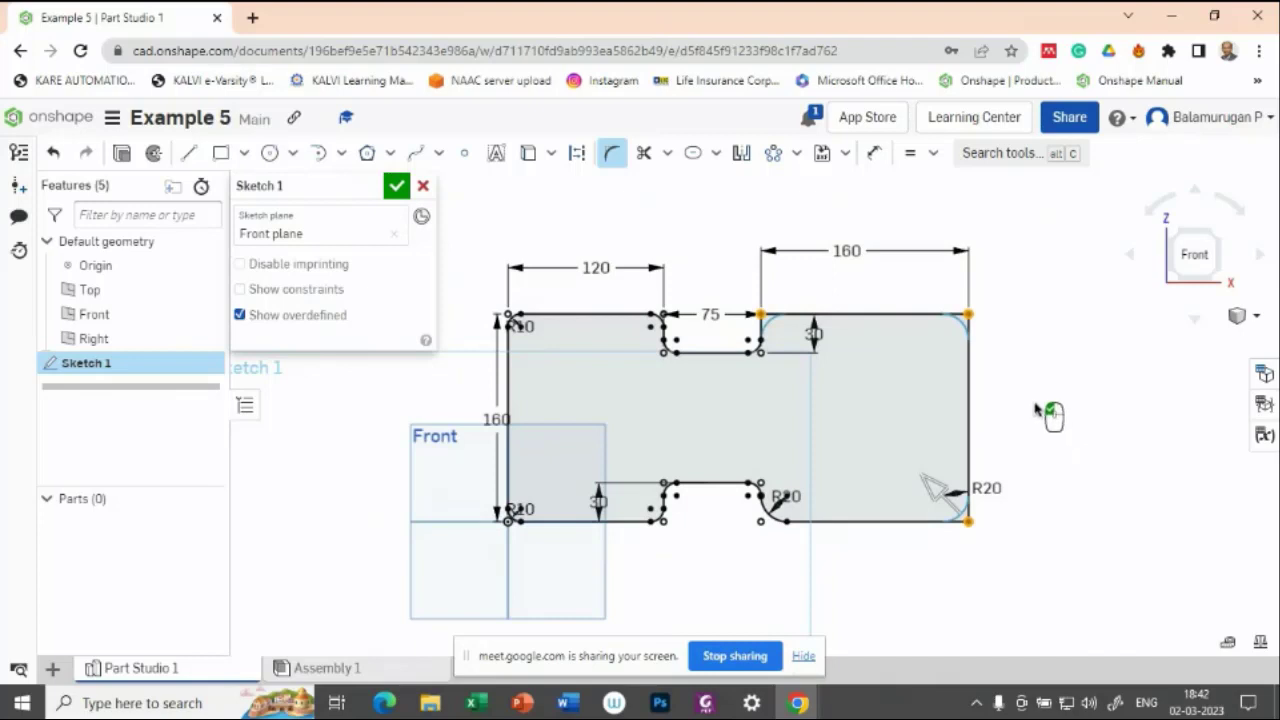
pyautogui.click(1043, 399)
pyautogui.click(1053, 473)
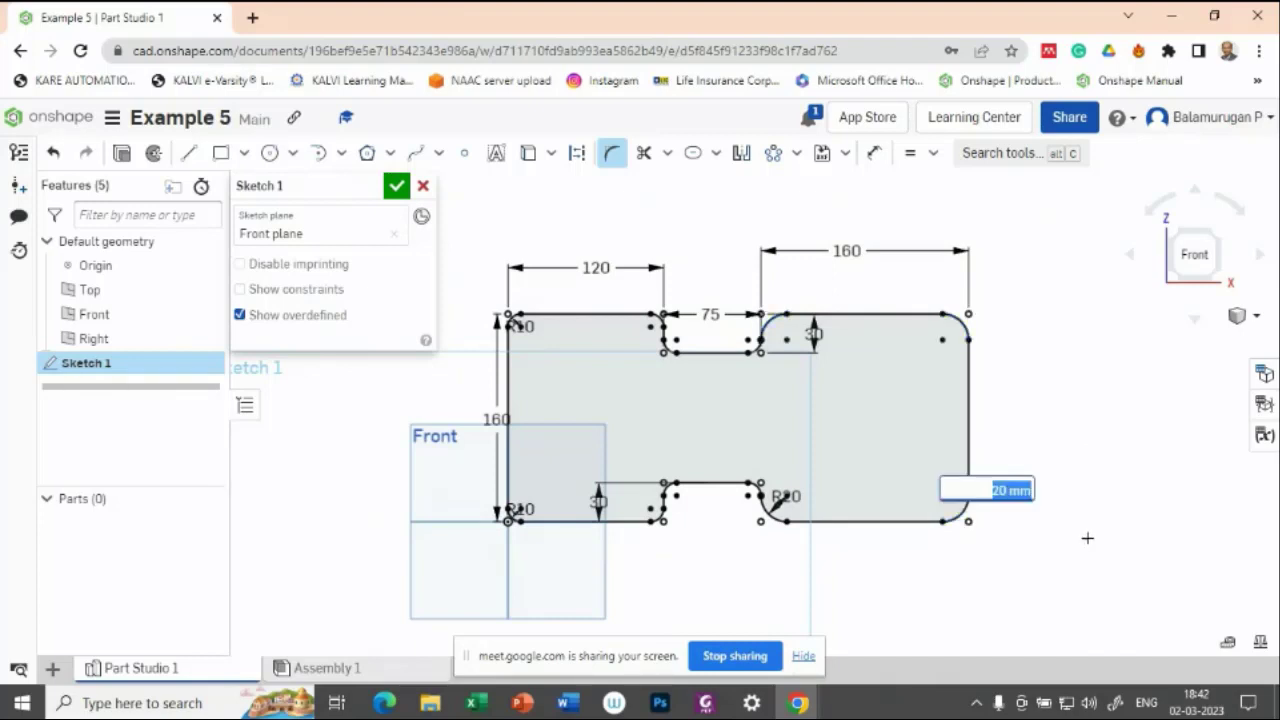
pyautogui.click(1101, 485)
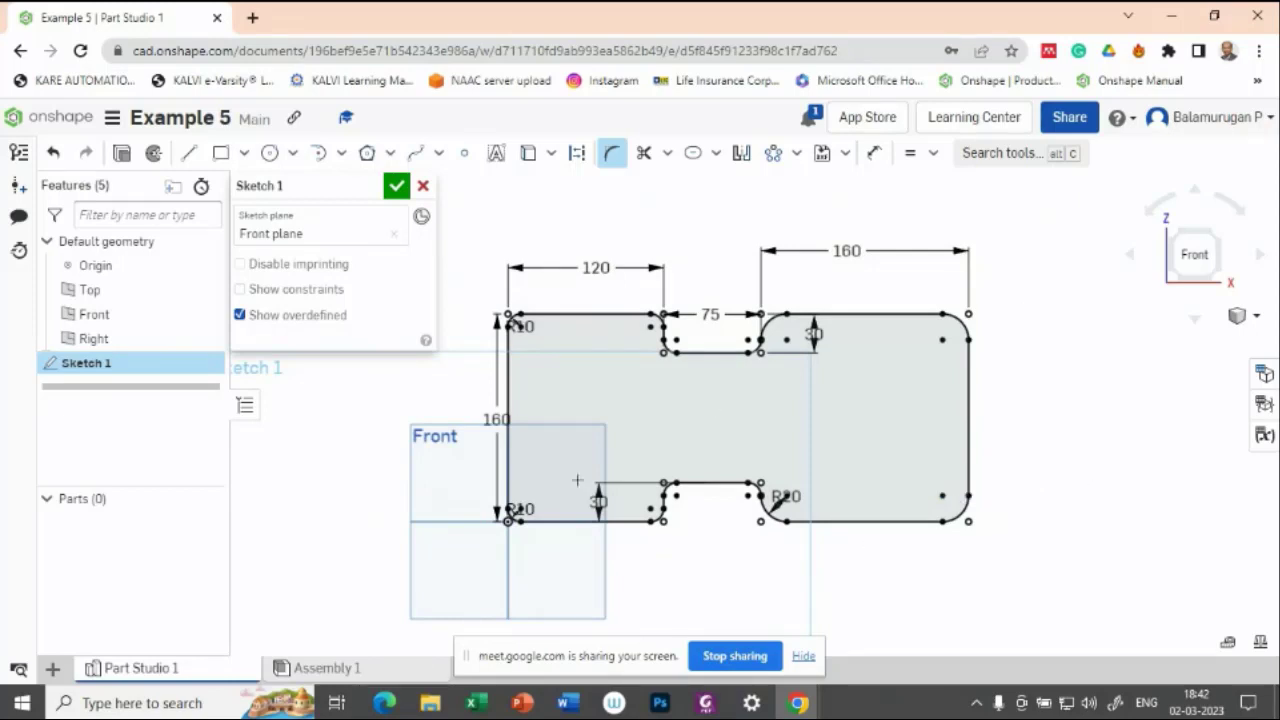
# Sketch a corner rectangle about 76 mm by 36 mm inside the left block, near its upper edge
pyautogui.hotkey('alt', 'Tab')
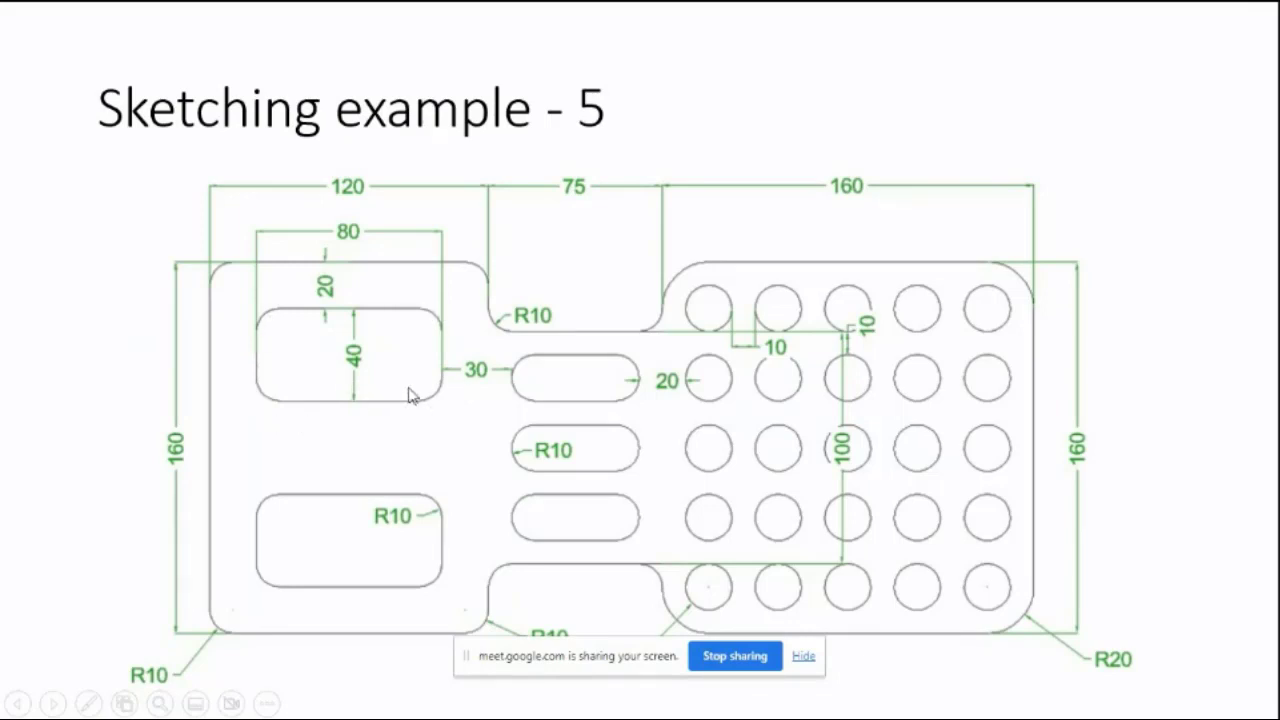
pyautogui.hotkey('alt', 'Tab')
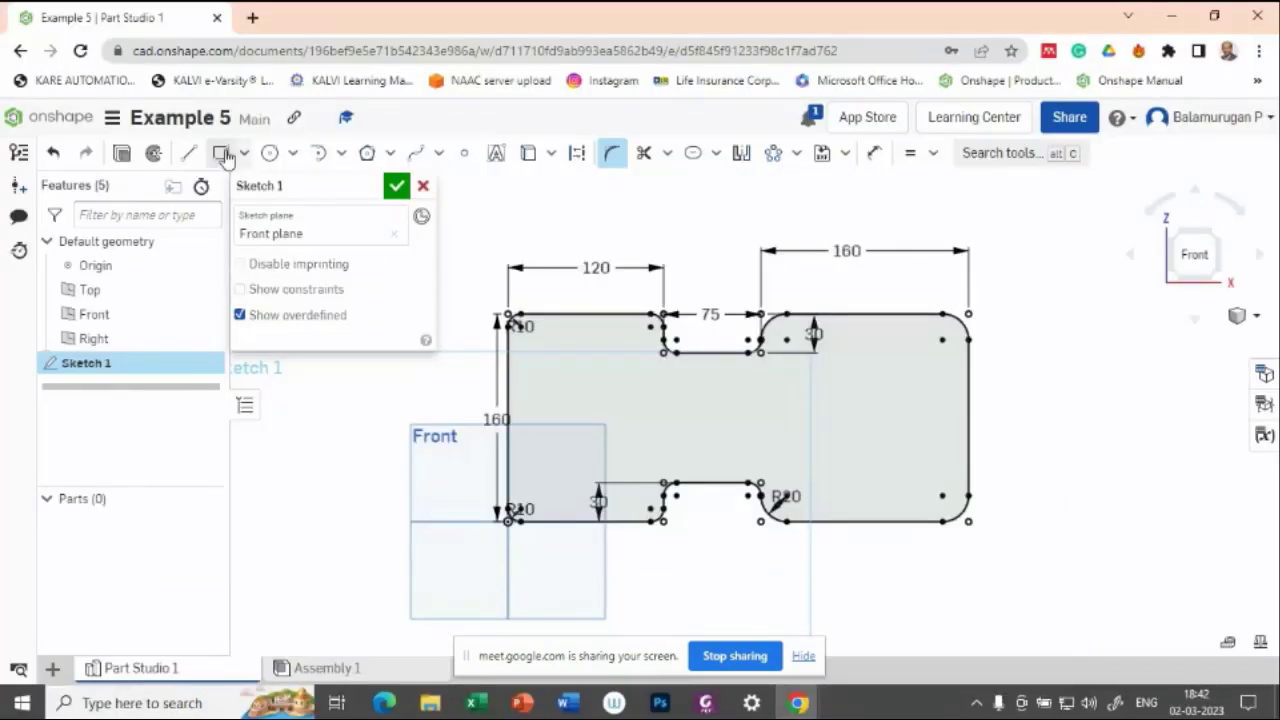
pyautogui.click(220, 152)
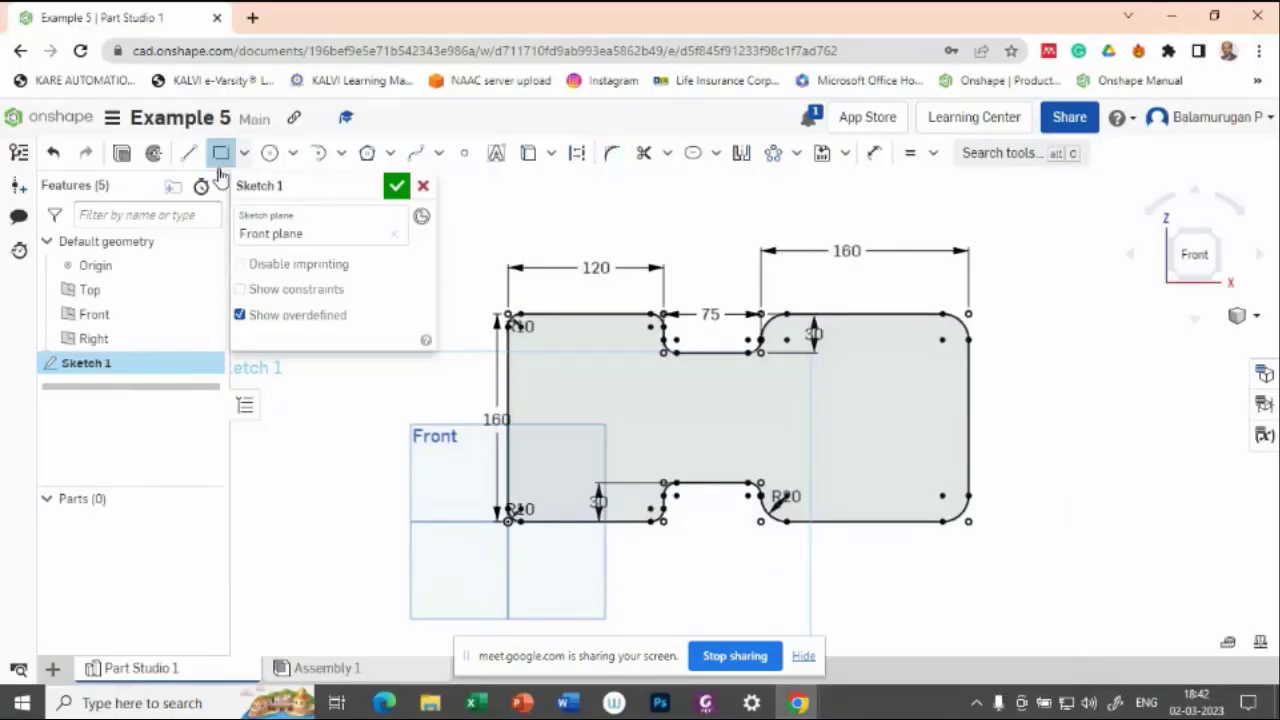
pyautogui.click(533, 337)
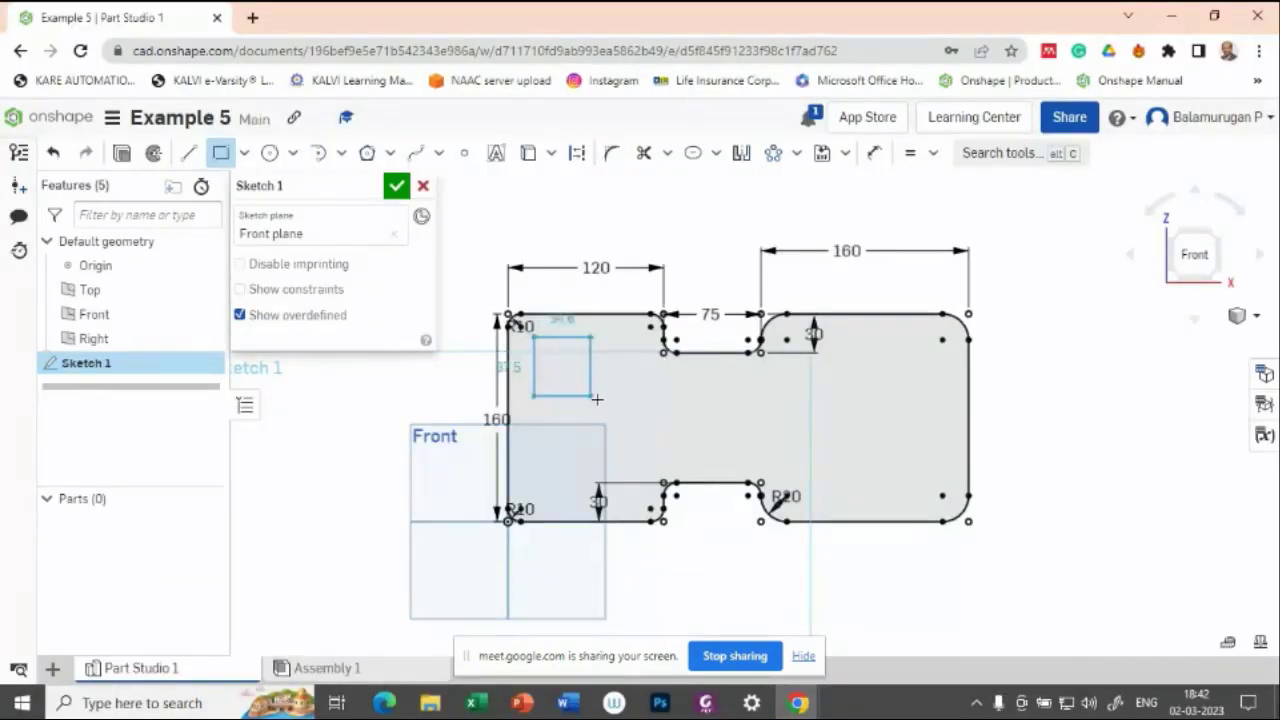
pyautogui.click(632, 384)
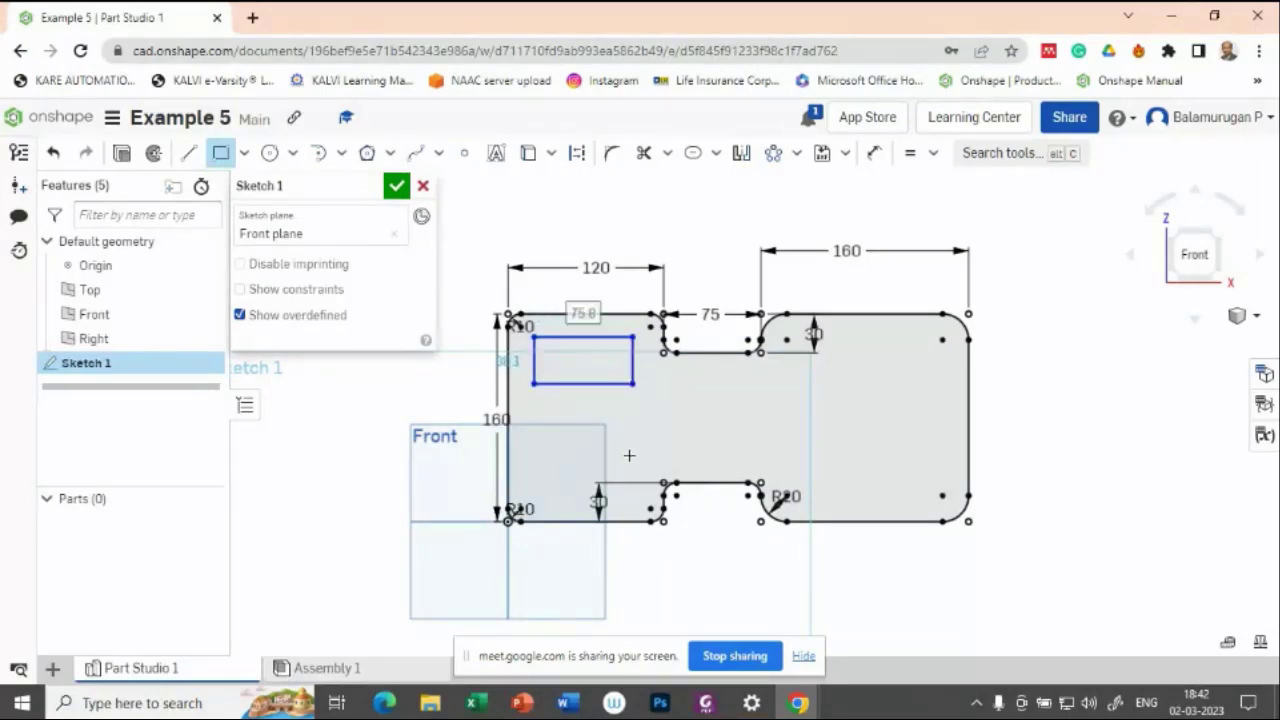
# Set the rectangle's width to 80 mm and its height to 40 mm, following the reference drawing
pyautogui.hotkey('alt', 'Tab')
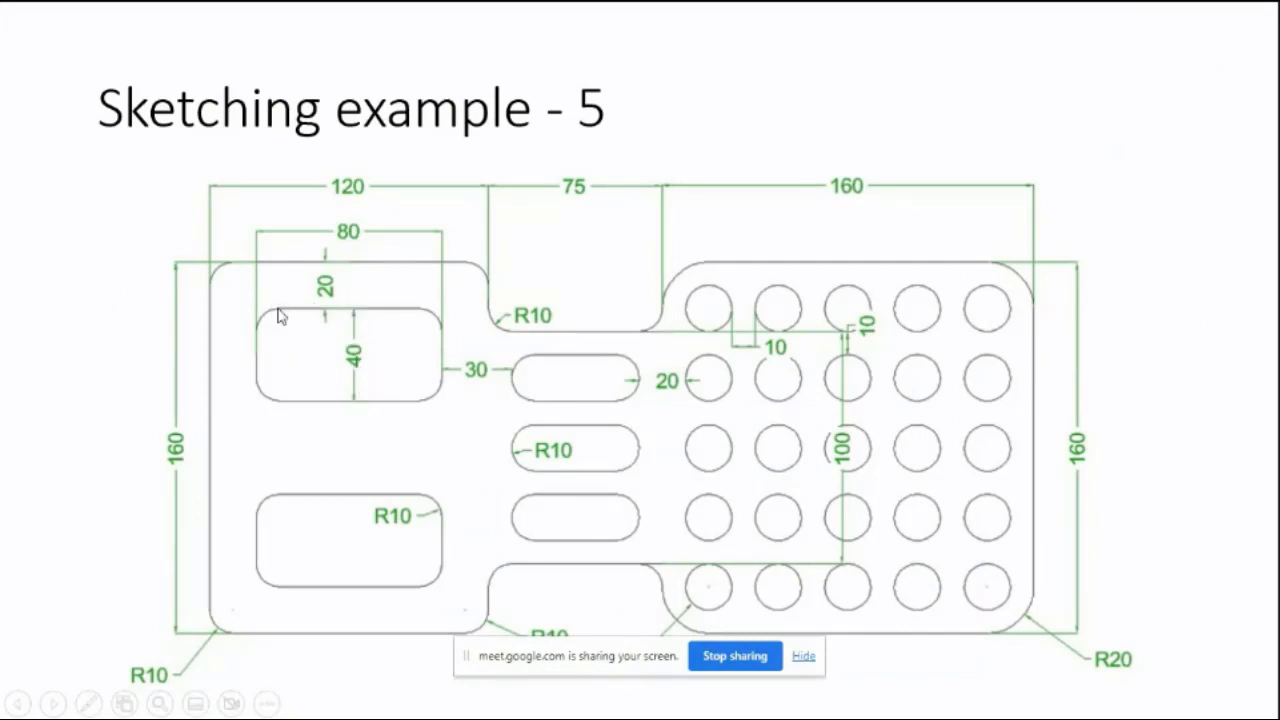
pyautogui.hotkey('alt', 'Tab')
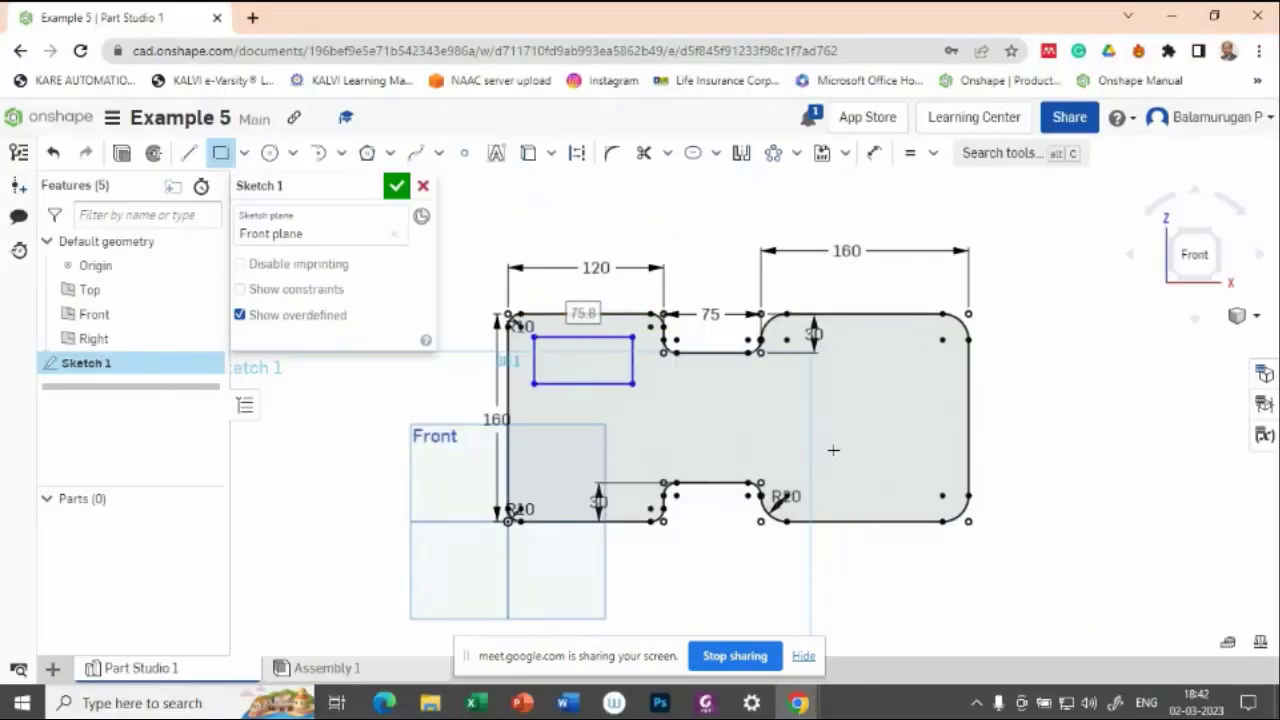
pyautogui.write('80')
pyautogui.press('Tab')
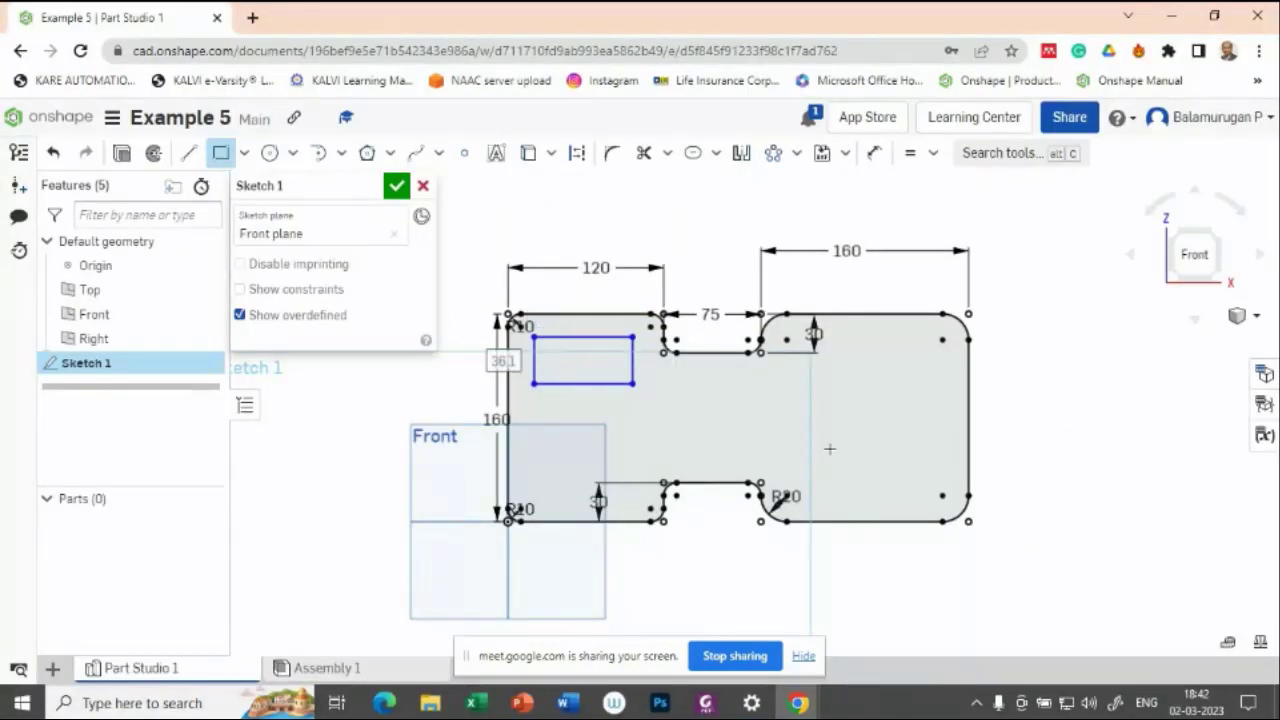
pyautogui.write('40')
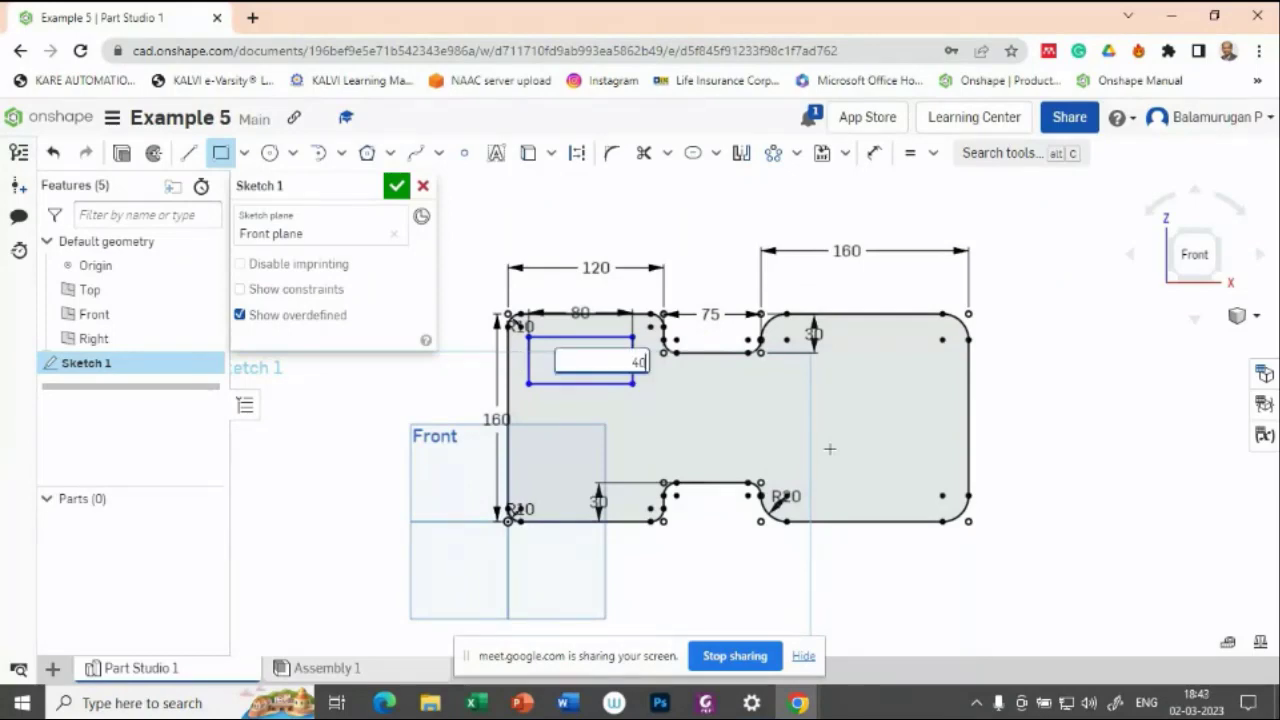
pyautogui.press('Return')
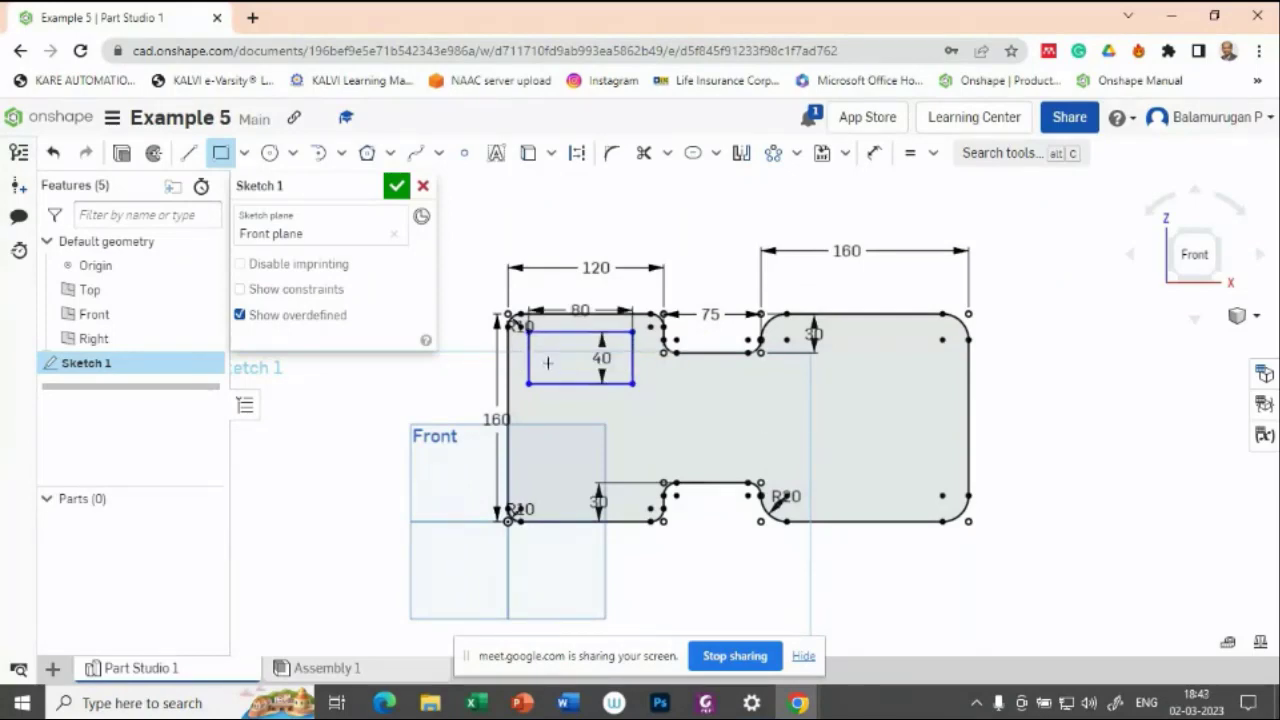
# Reposition the rectangle's 40 mm and 80 mm dimensions outside the profile and move the sketch dialog clear of the geometry
pyautogui.scroll(-2, 590, 350)
pyautogui.scroll(4, 585, 346)
pyautogui.scroll(2, 587, 347)
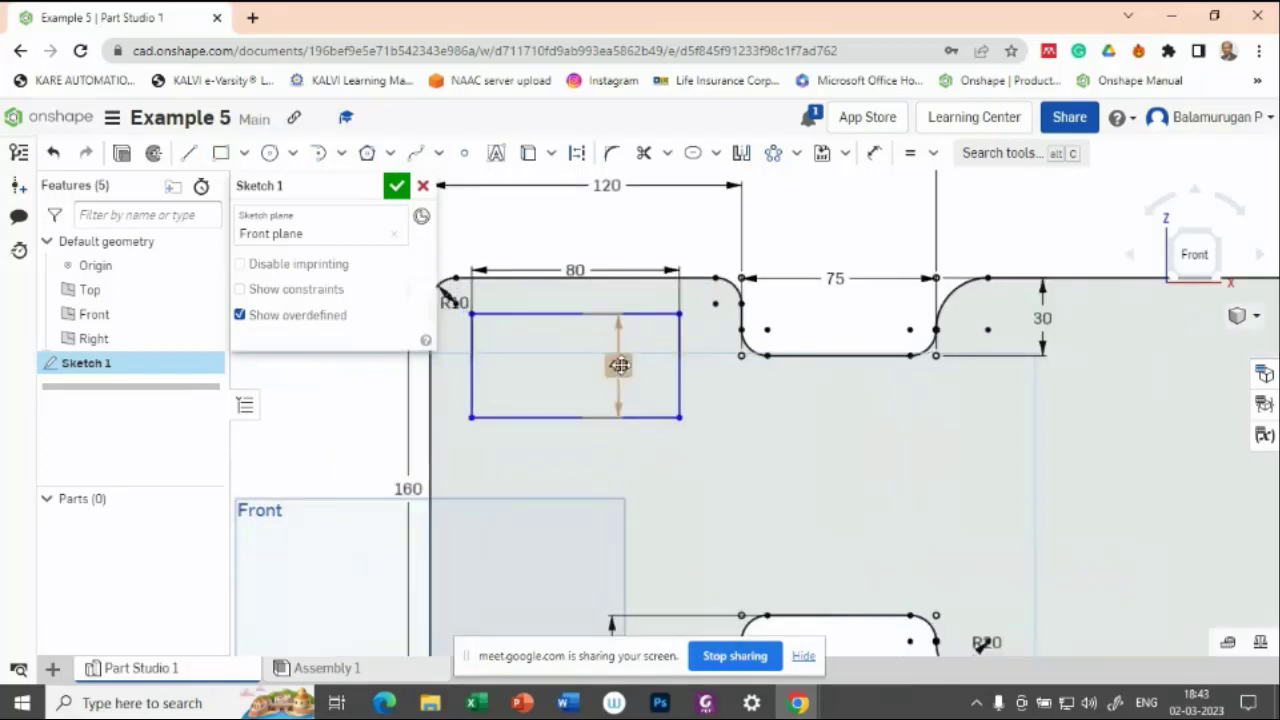
pyautogui.moveTo(621, 370); pyautogui.dragTo(390, 366)
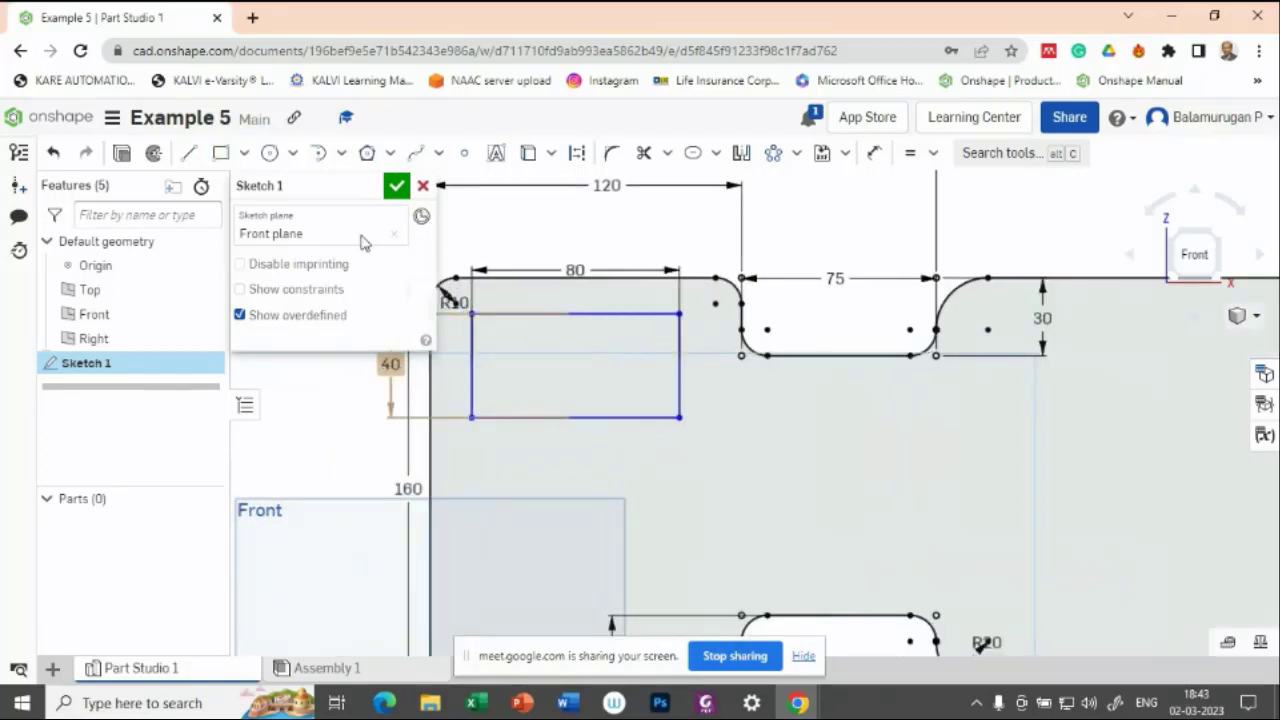
pyautogui.moveTo(323, 188); pyautogui.dragTo(157, 349)
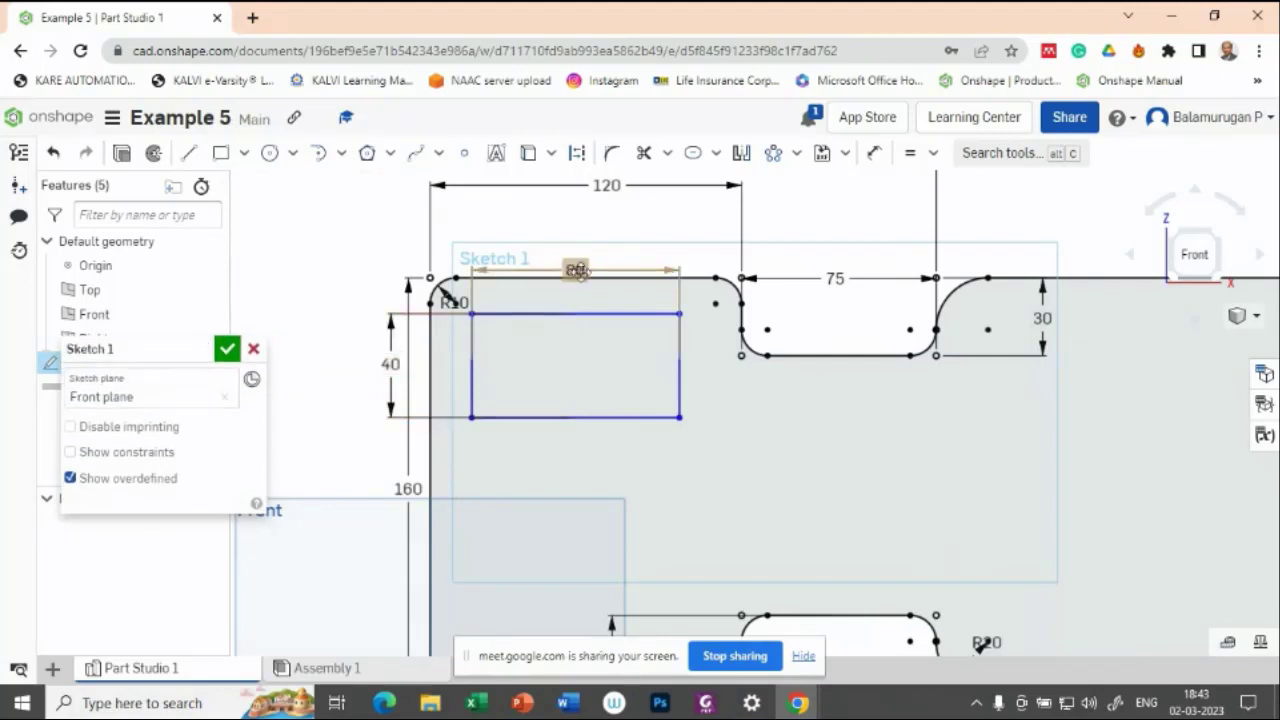
pyautogui.moveTo(575, 272); pyautogui.dragTo(578, 250)
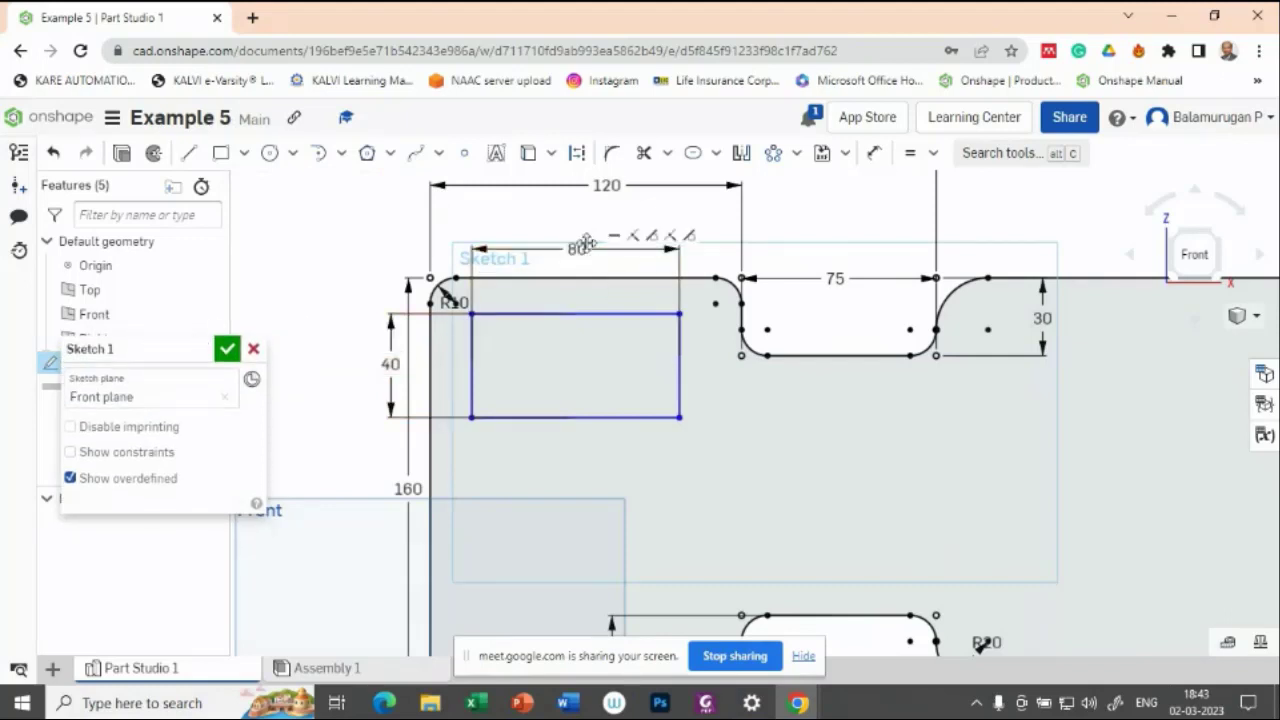
# Dimension the rectangle's upper edge 20 mm from the left block's upper edge, as given in the reference drawing
pyautogui.hotkey('alt', 'Tab')
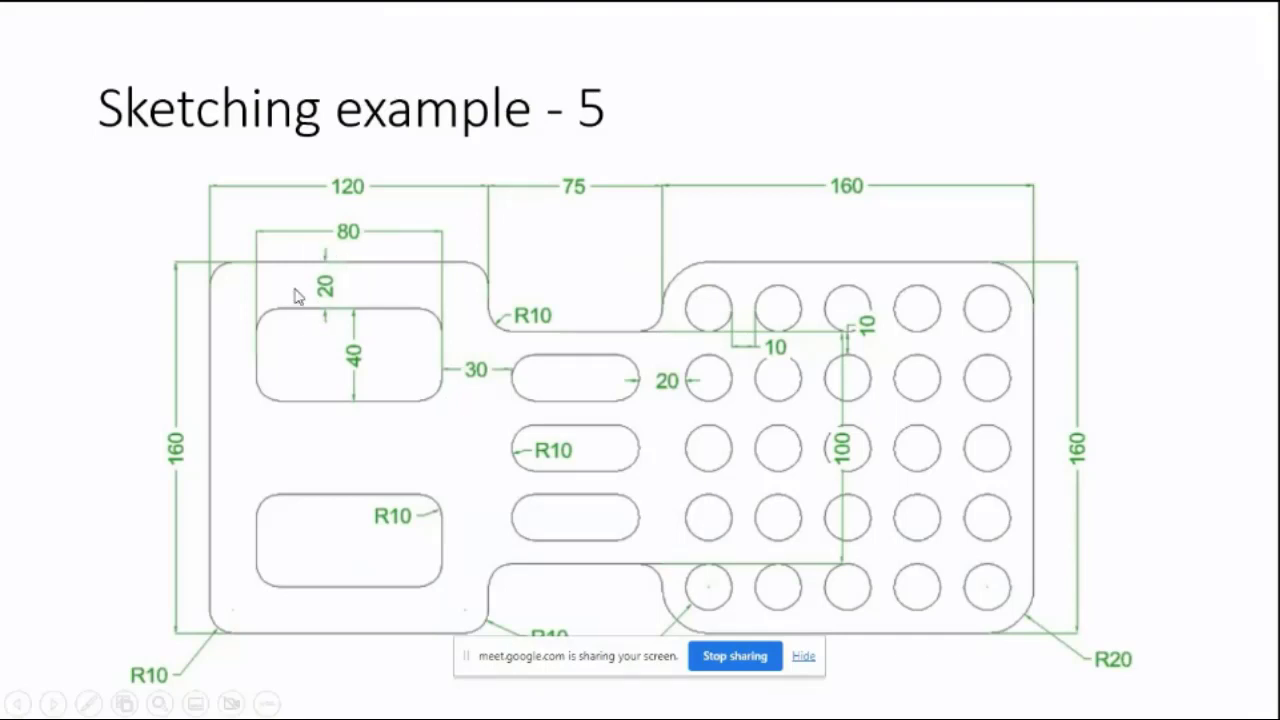
pyautogui.hotkey('alt', 'Tab')
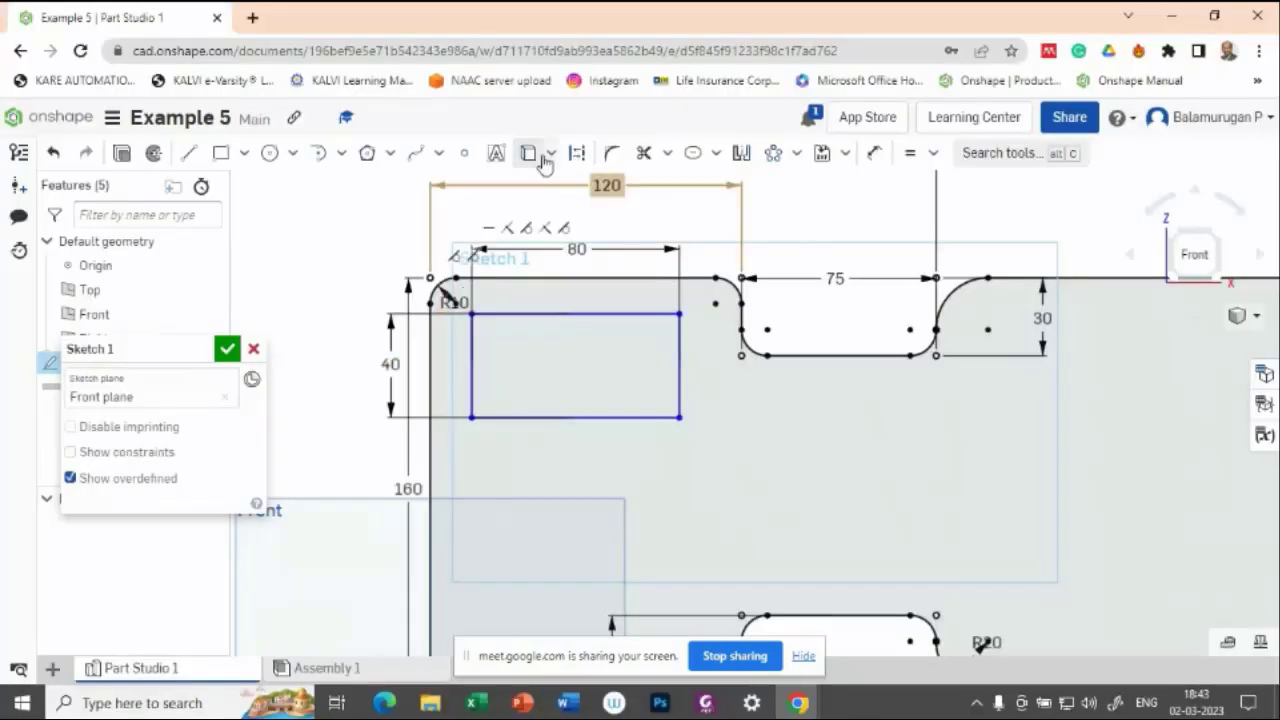
pyautogui.click(873, 152)
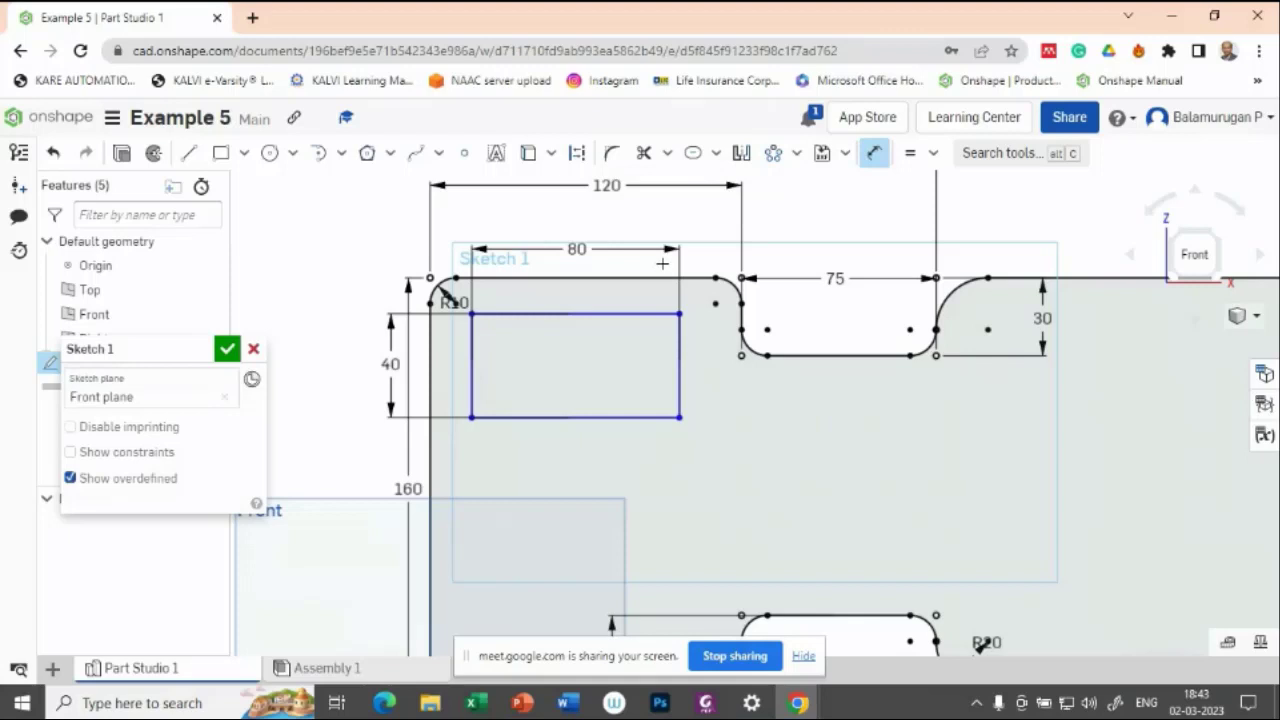
pyautogui.click(612, 314)
pyautogui.click(605, 279)
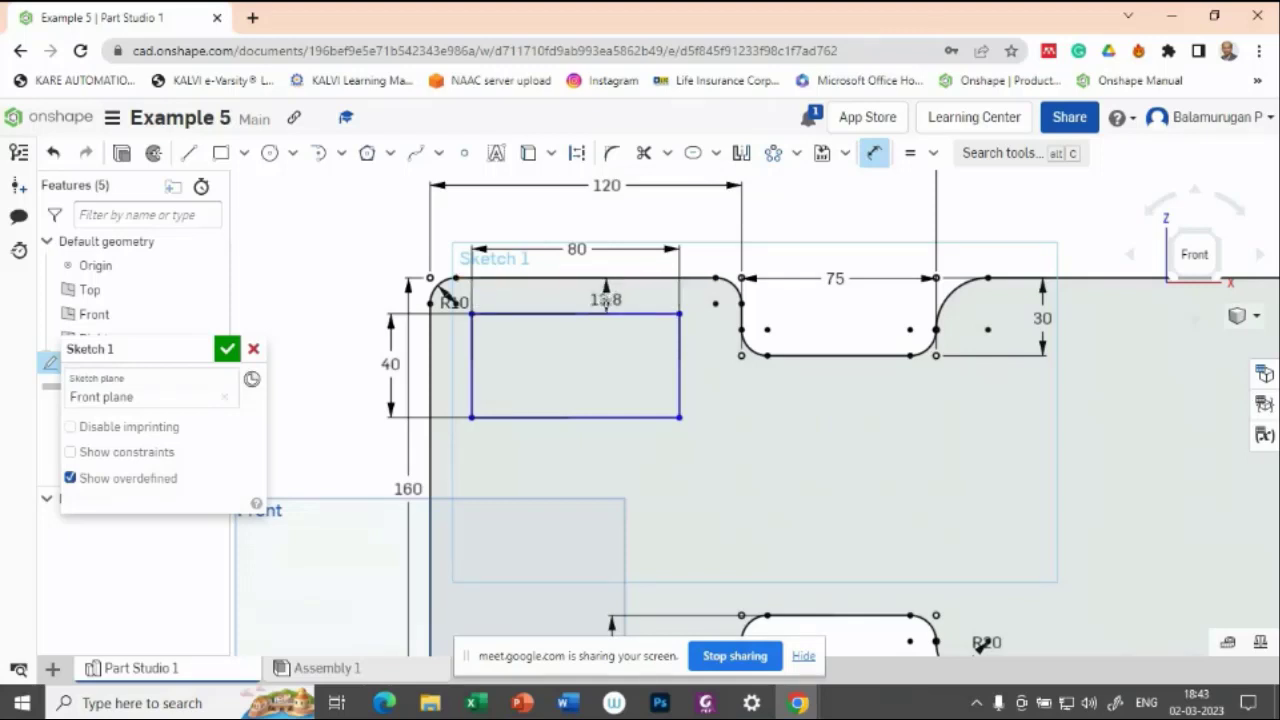
pyautogui.click(612, 301)
pyautogui.write('20')
pyautogui.press('Return')
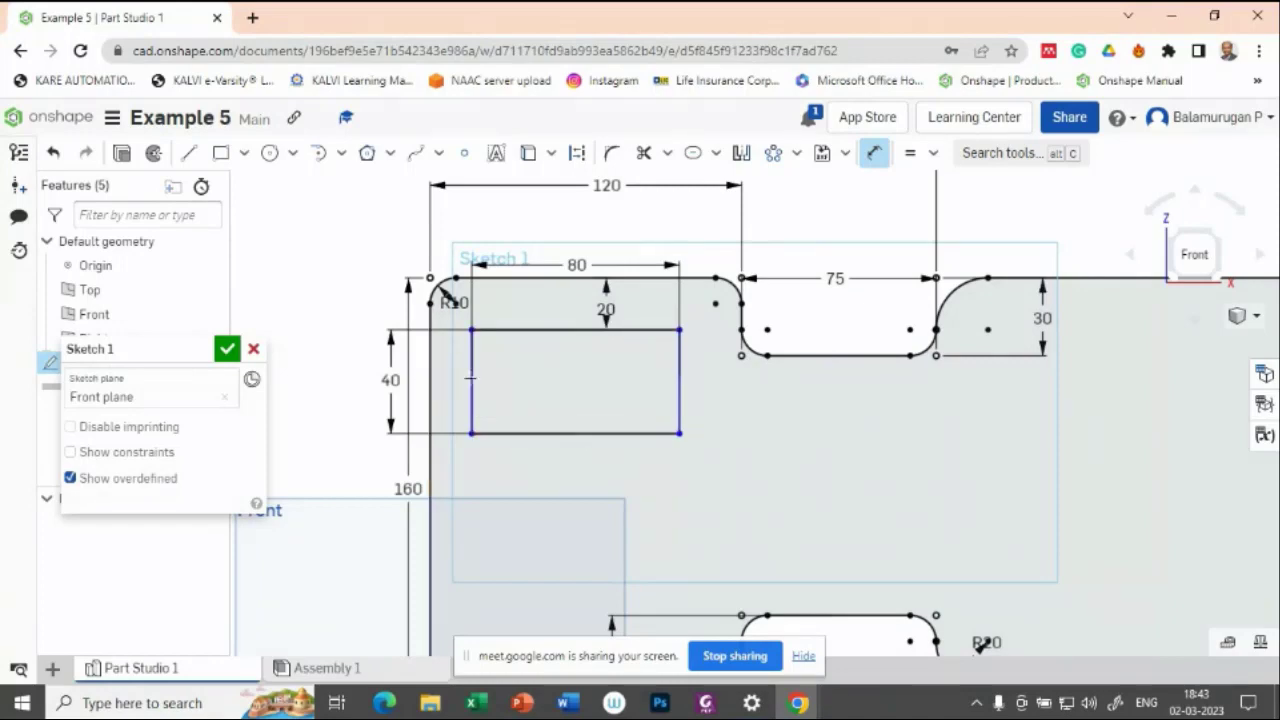
# Dimension the right end of the short construction line 20 mm horizontally from the upper notch's right edge, following the reference drawing
pyautogui.hotkey('alt', 'Tab')
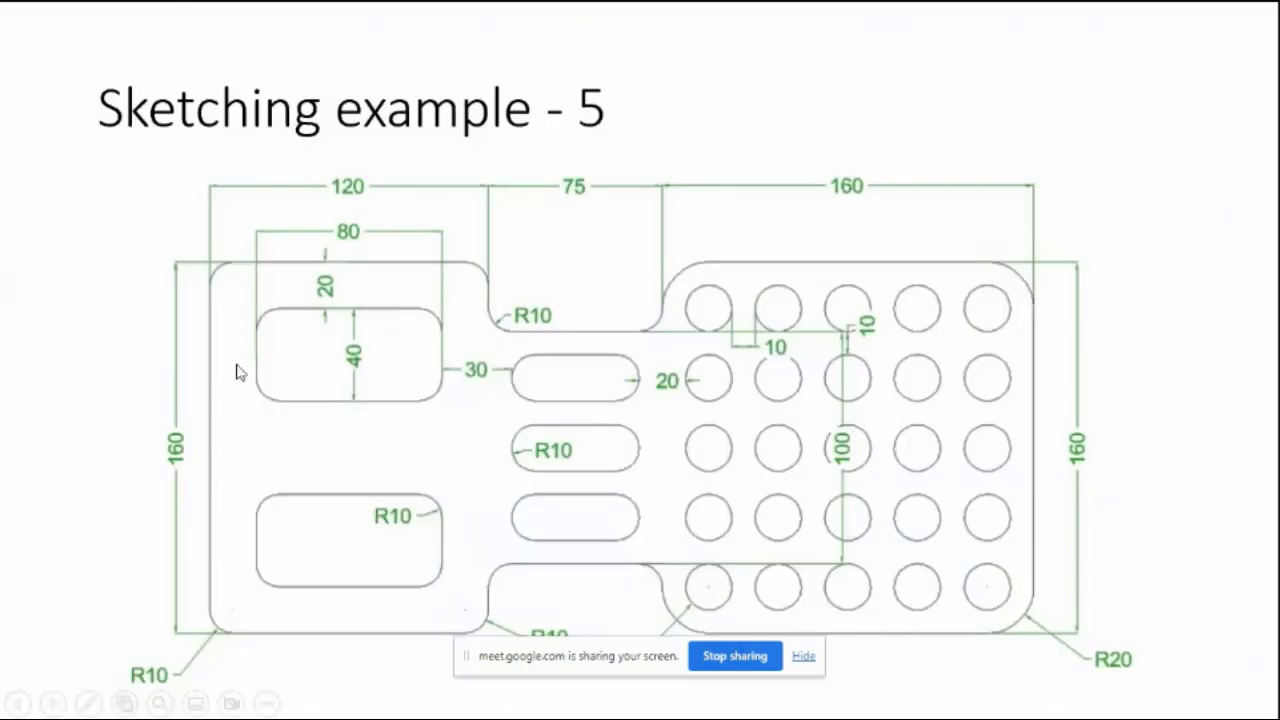
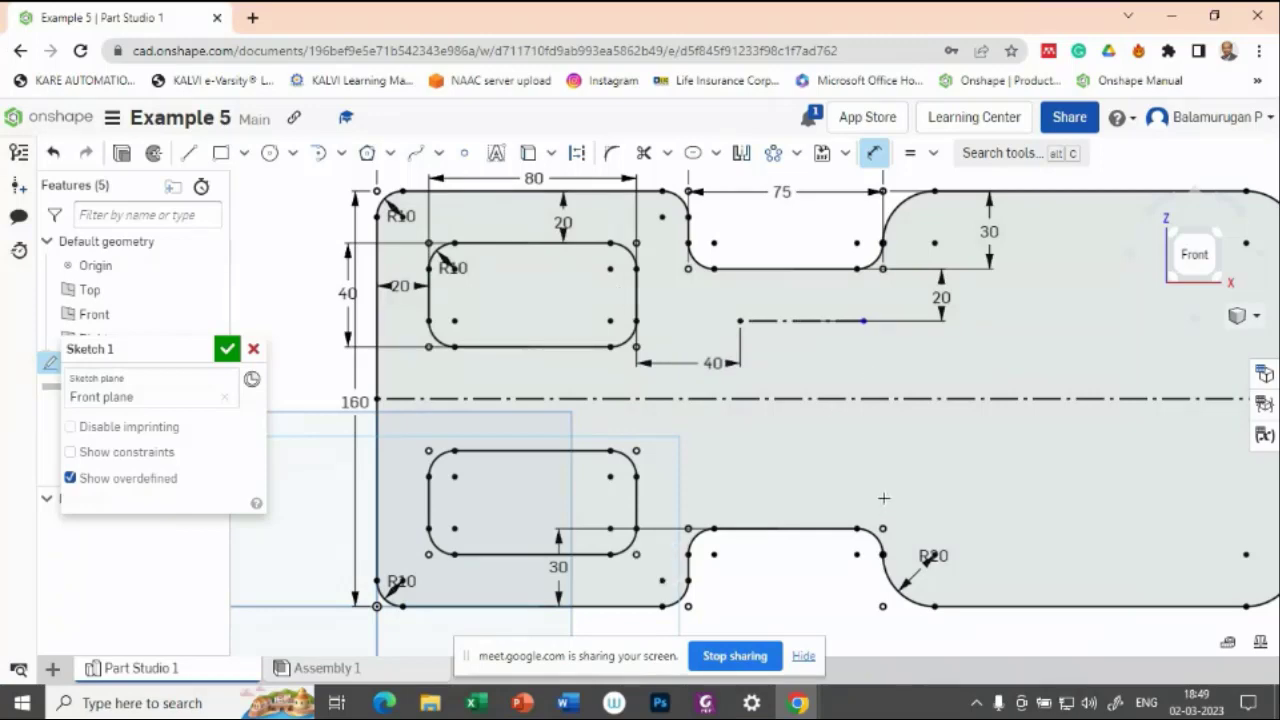
pyautogui.hotkey('alt', 'Tab')
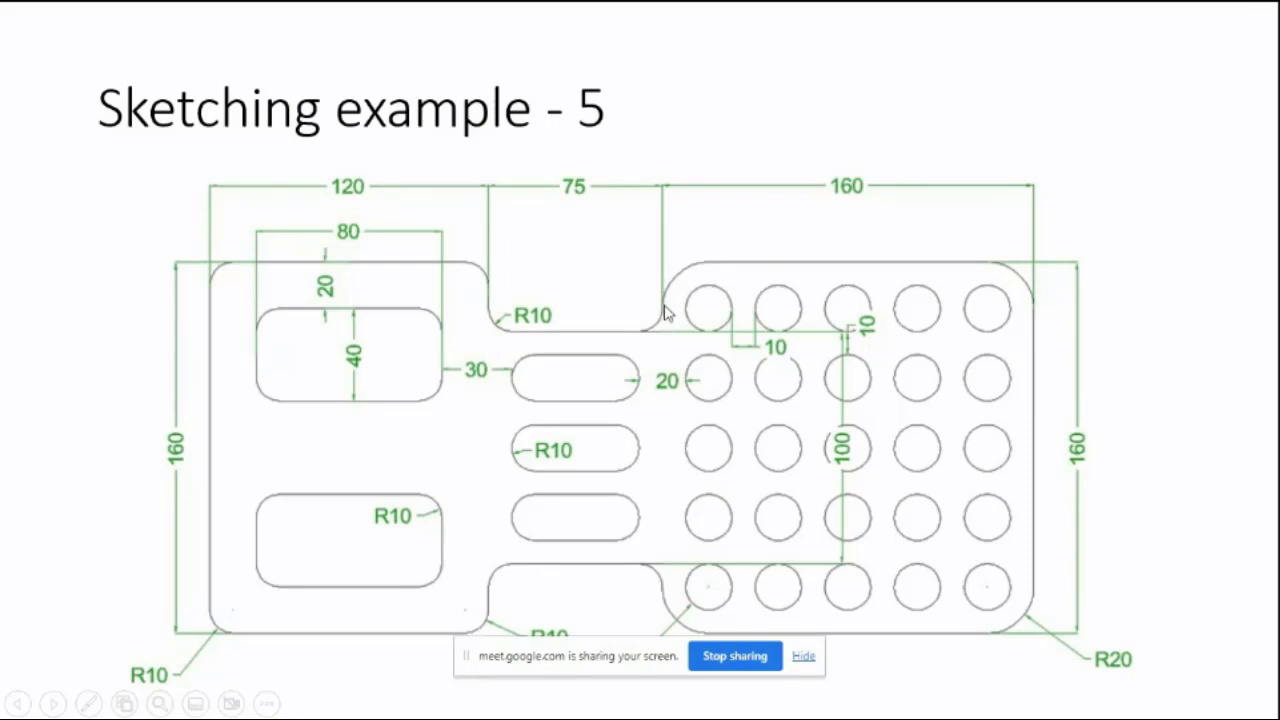
pyautogui.hotkey('alt', 'Tab')
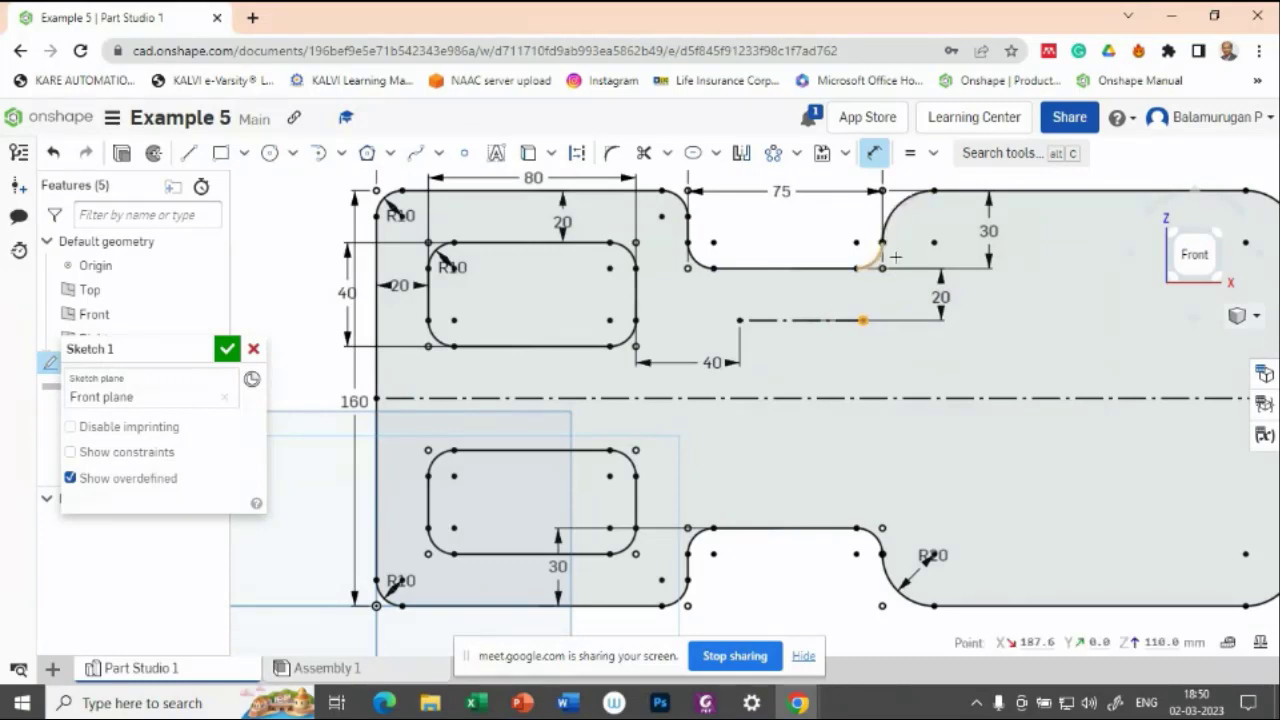
pyautogui.scroll(-5, 896, 257)
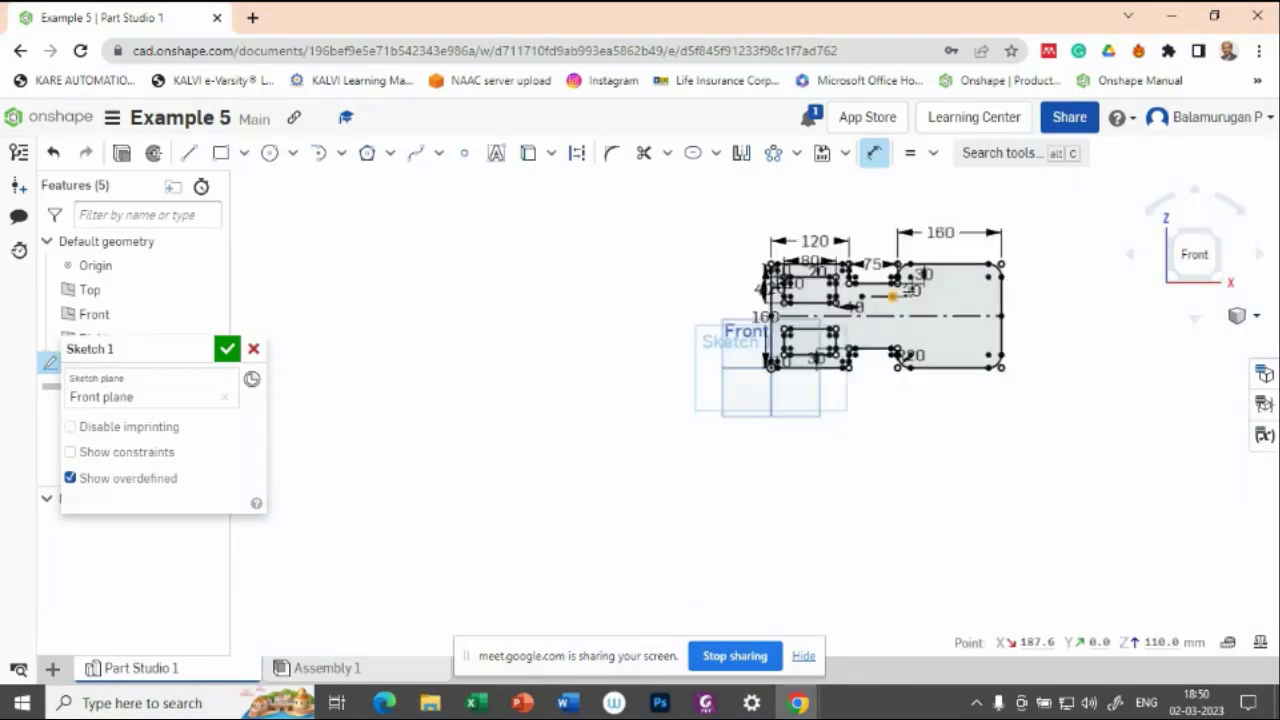
pyautogui.scroll(6, 900, 292)
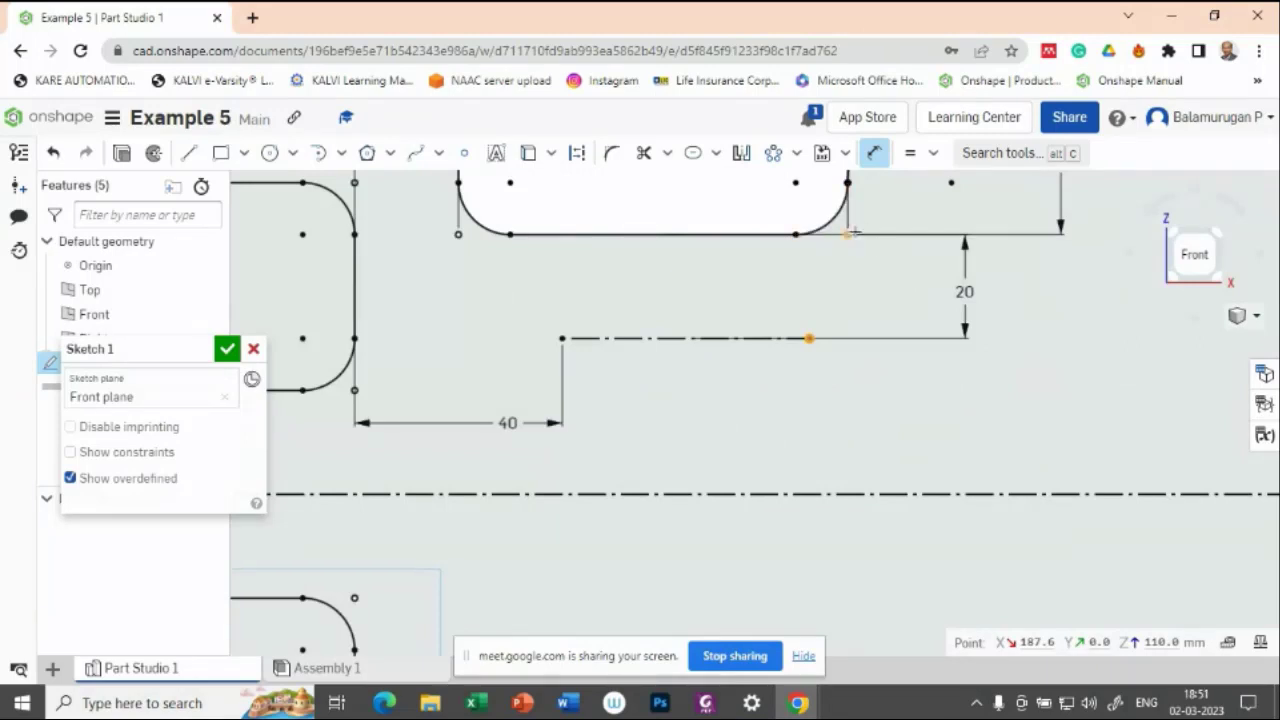
pyautogui.moveTo(925, 257); pyautogui.dragTo(859, 478, button='middle')
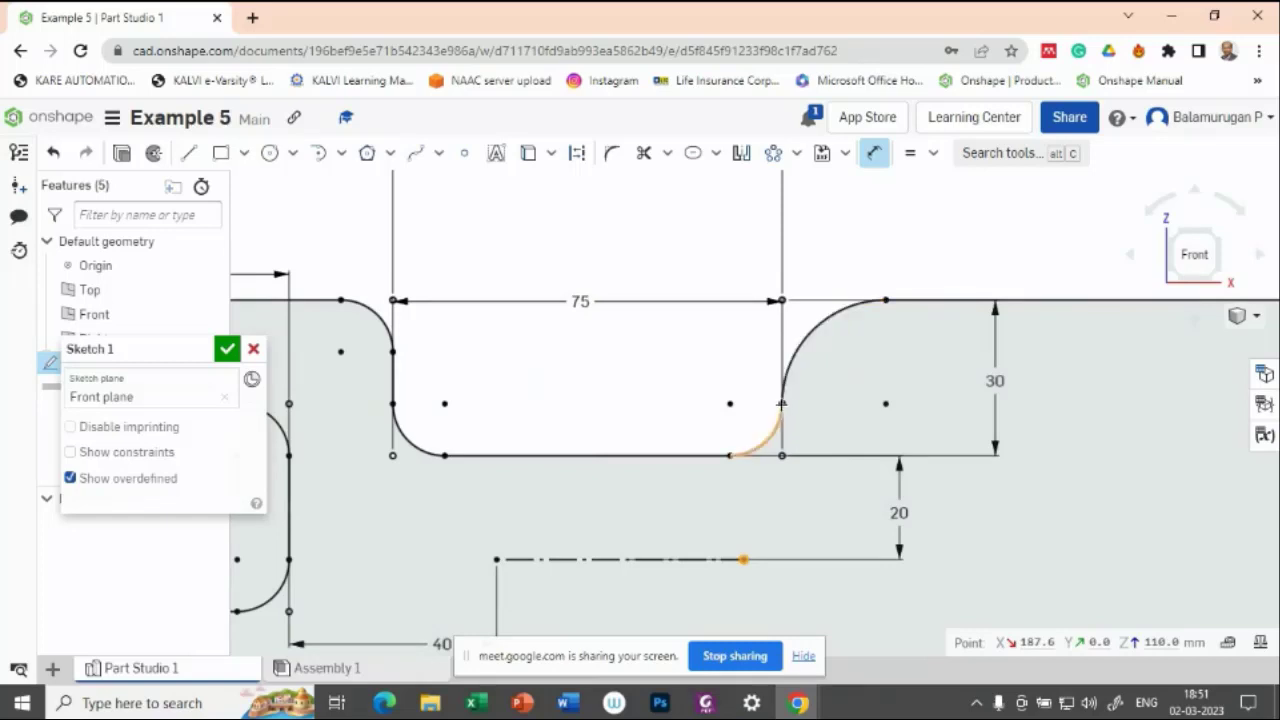
pyautogui.click(781, 300)
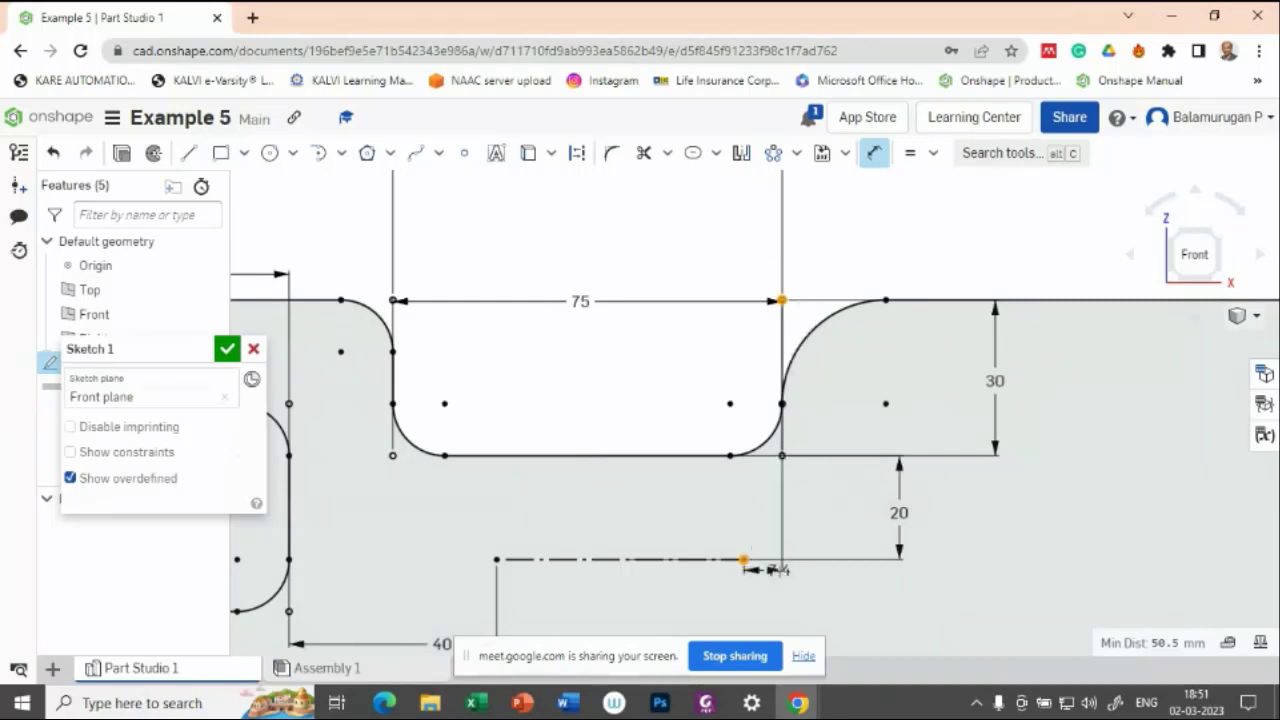
pyautogui.click(765, 594)
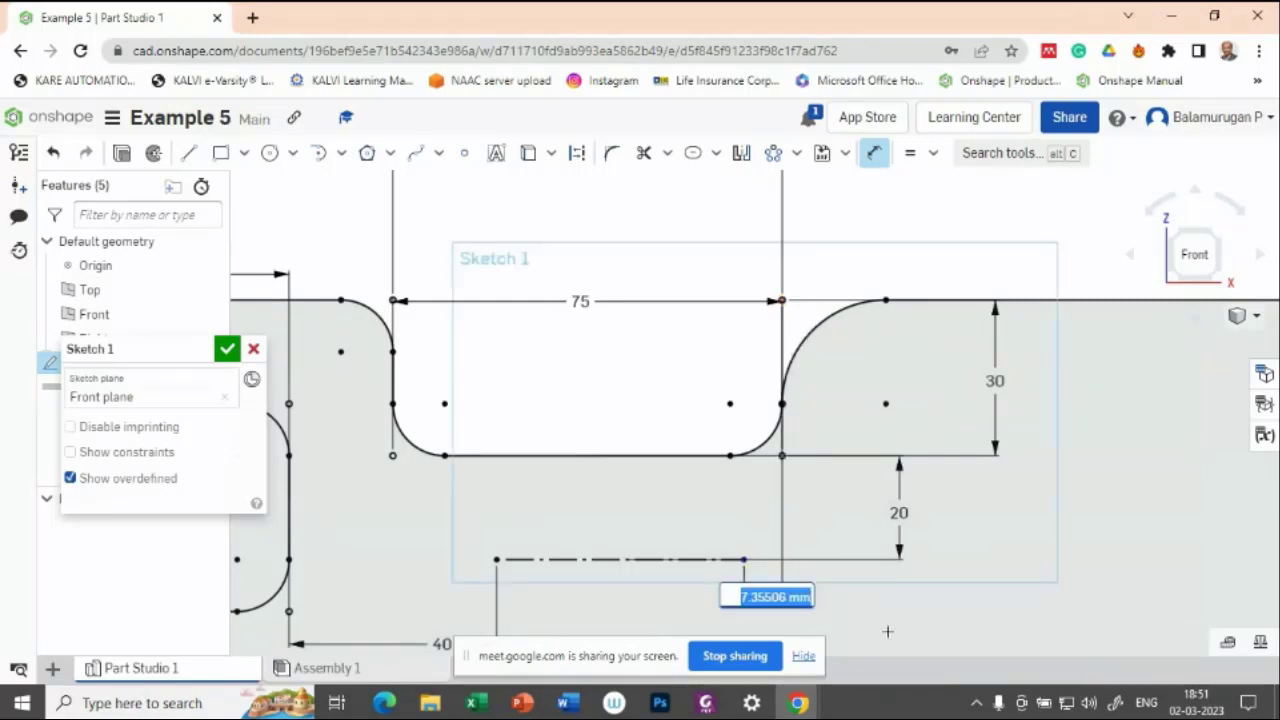
pyautogui.write('20')
pyautogui.press('Return')
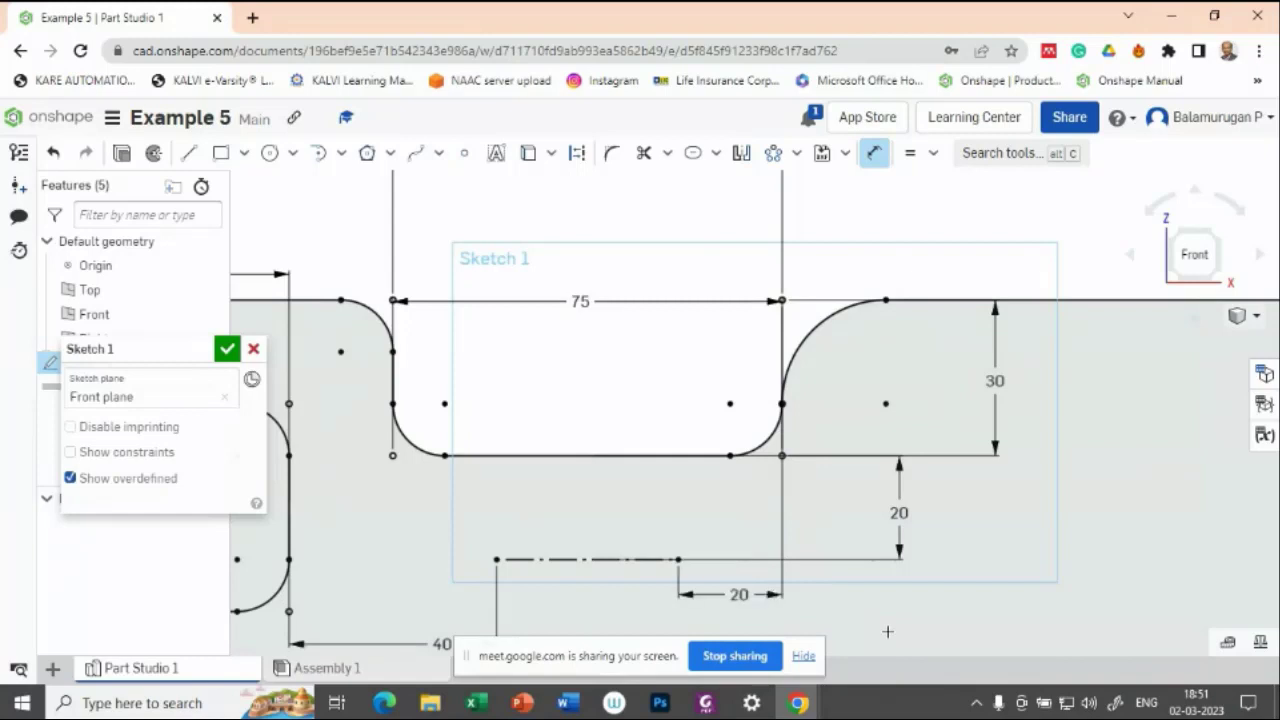
# Check the slot spacing against the reference drawing and create a 20 mm diameter slot around the short construction line
pyautogui.scroll(2, 745, 468)
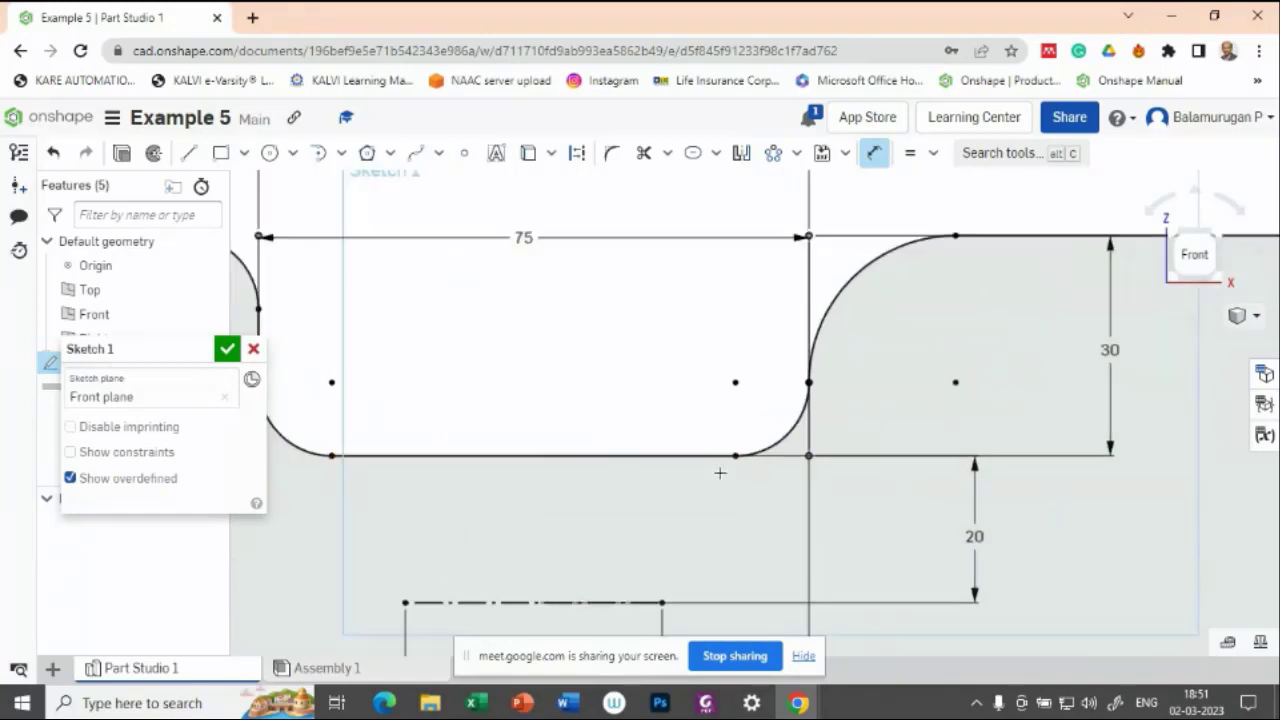
pyautogui.scroll(-5, 729, 515)
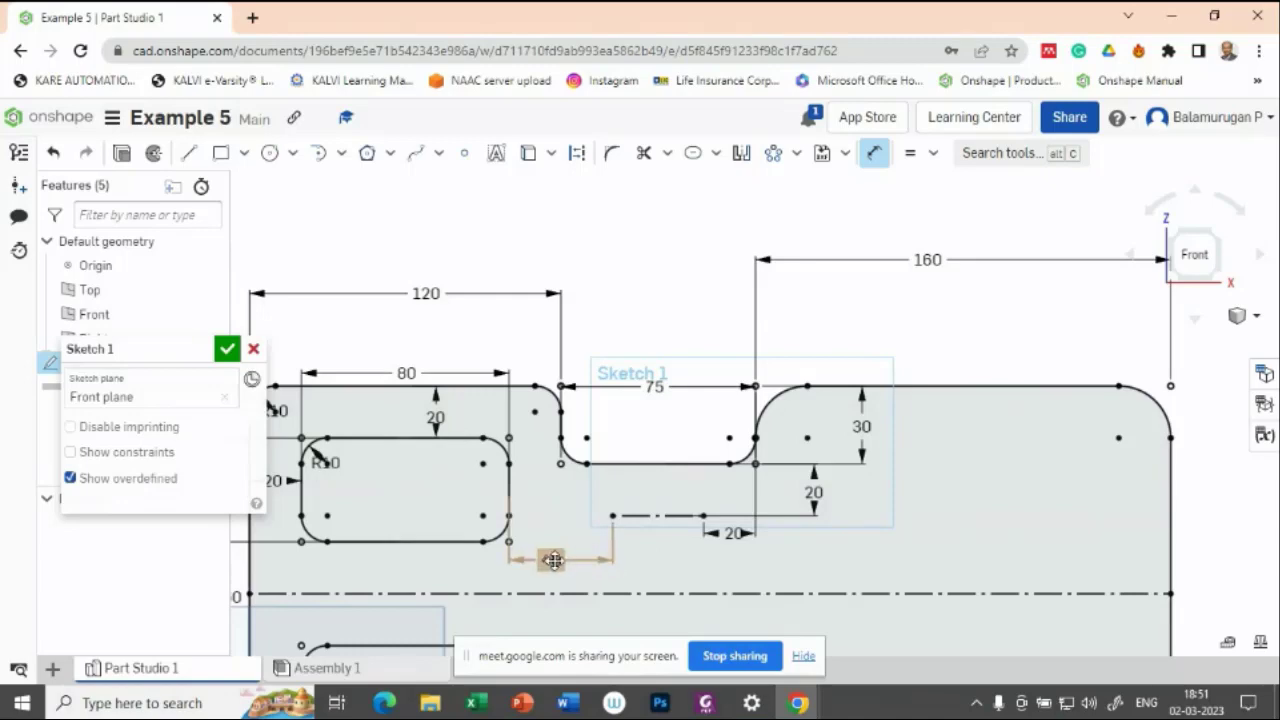
pyautogui.hotkey('alt', 'Tab')
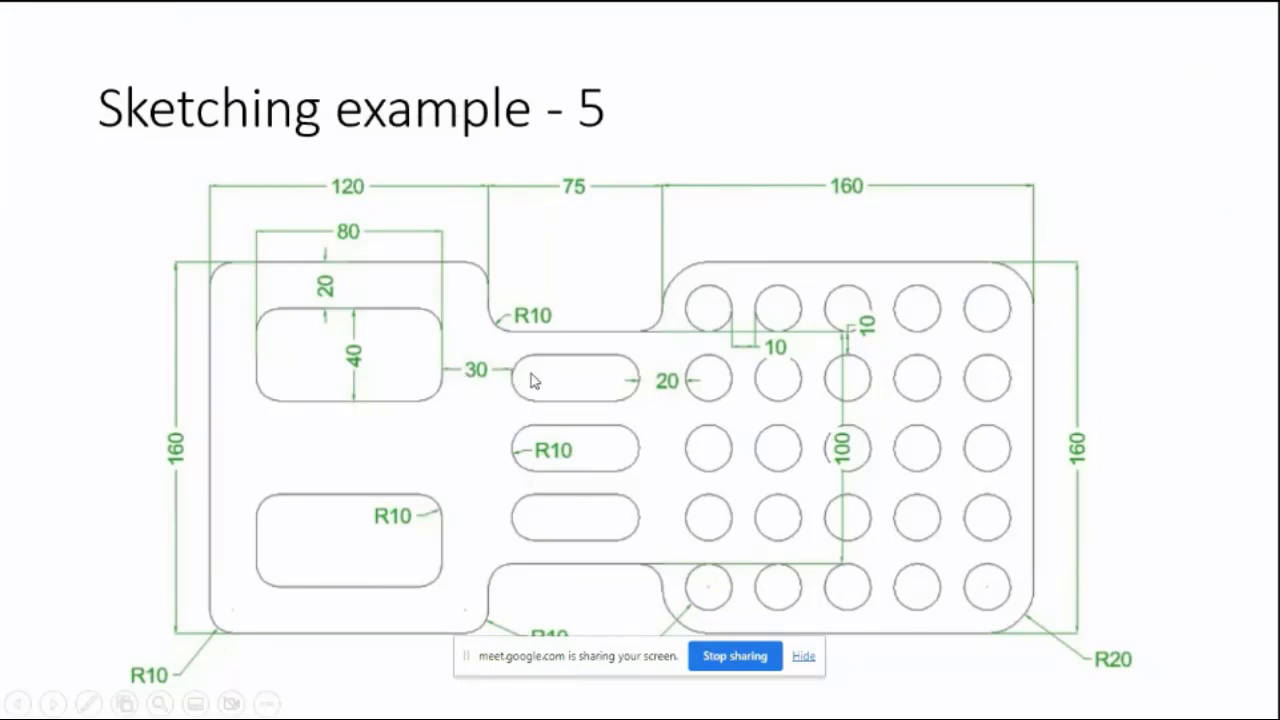
pyautogui.hotkey('alt', 'Tab')
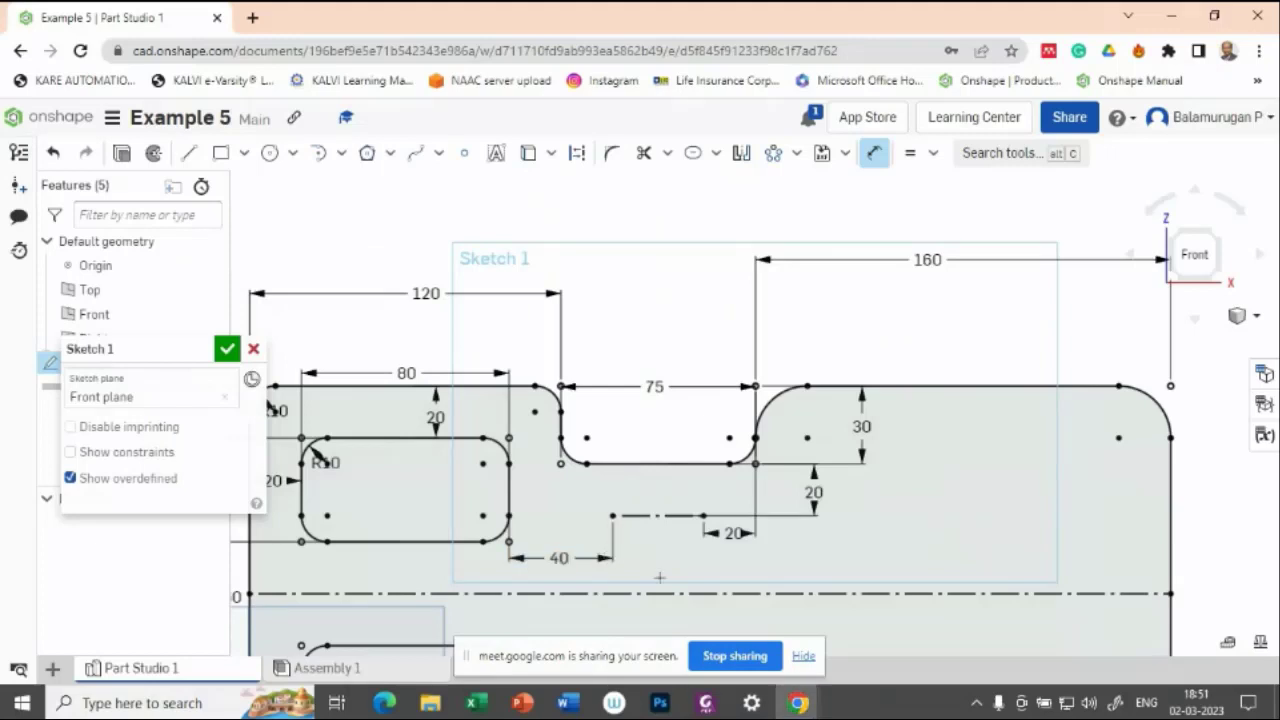
pyautogui.hotkey('alt', 'Tab')
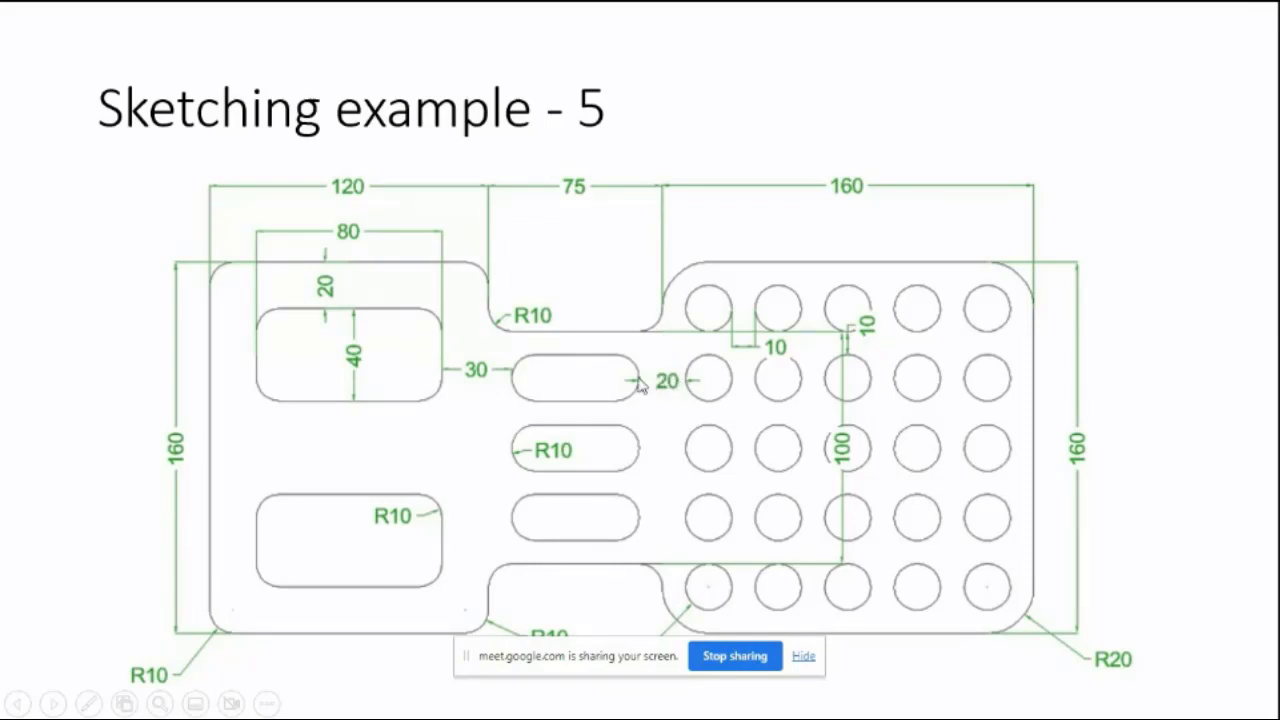
pyautogui.hotkey('alt', 'Tab')
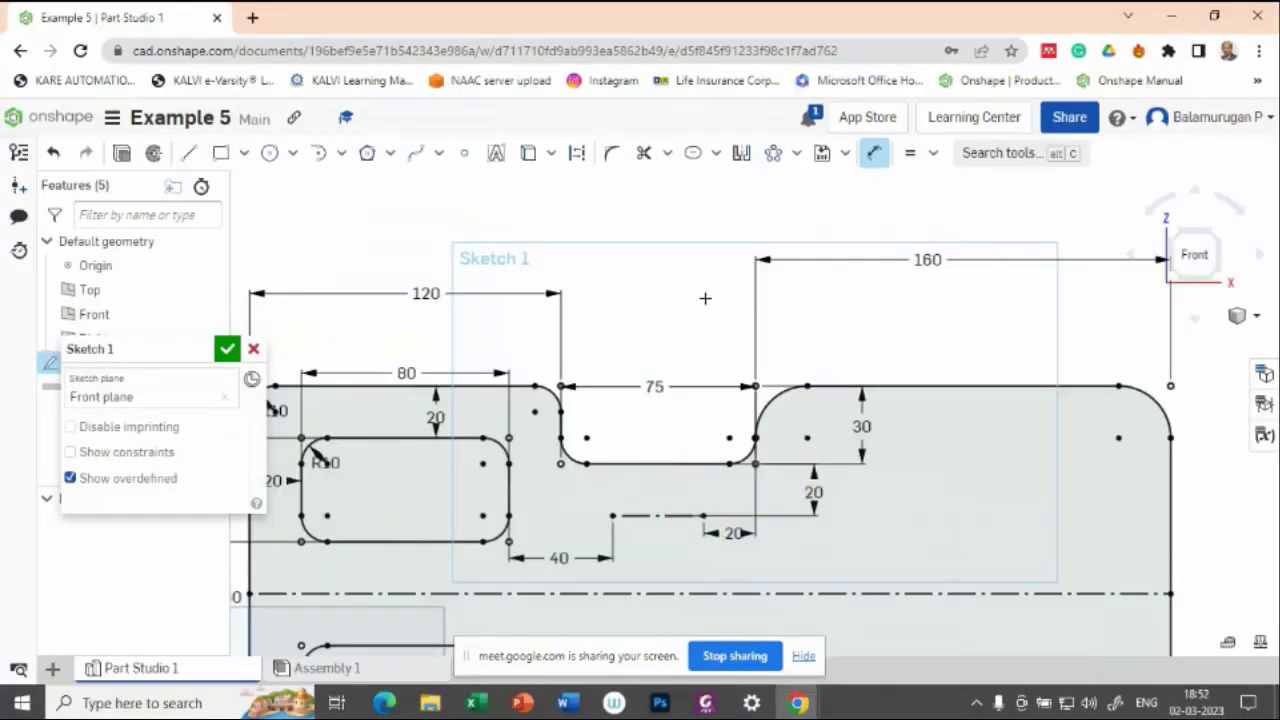
pyautogui.click(692, 153)
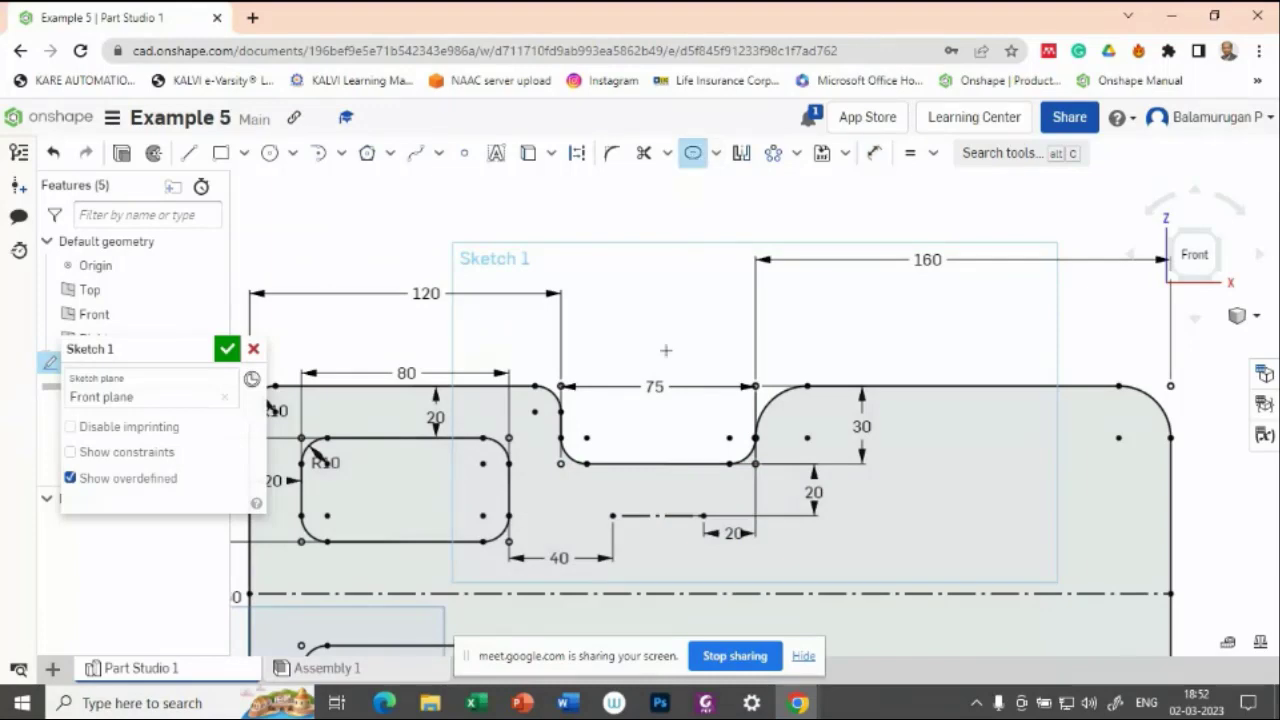
pyautogui.click(650, 516)
pyautogui.hotkey('alt', 'Tab')
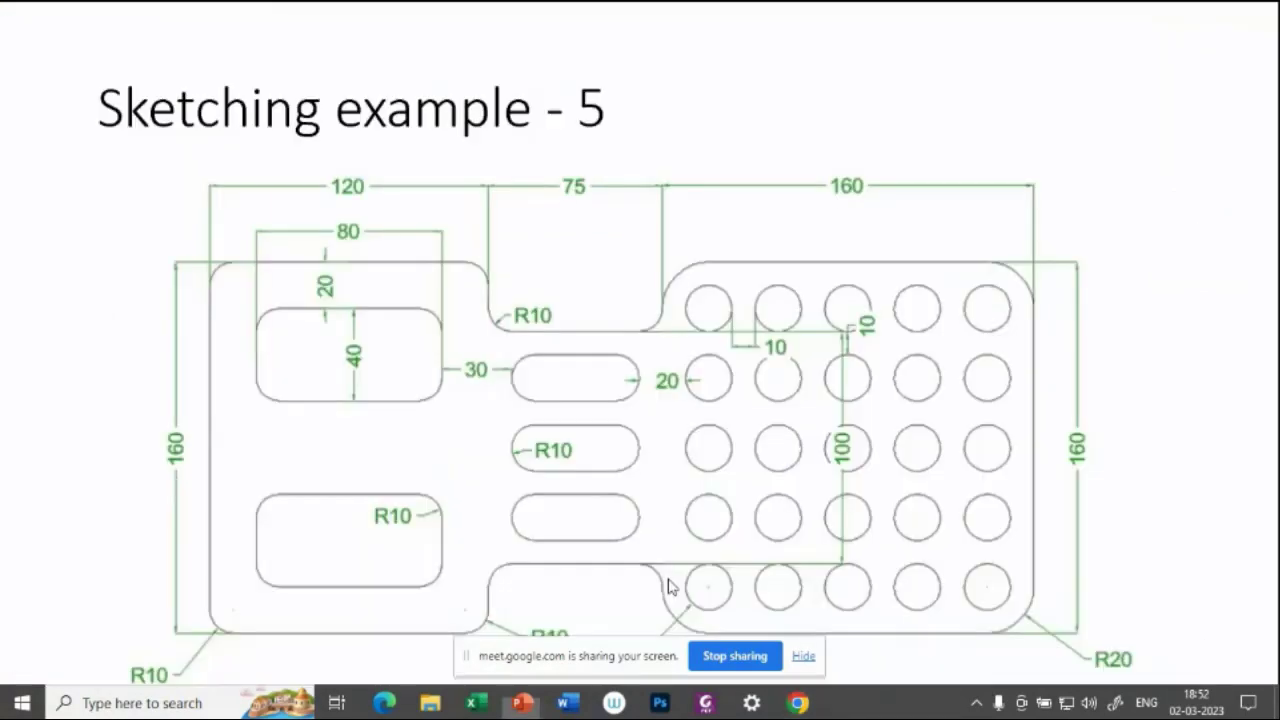
pyautogui.hotkey('alt', 'Tab')
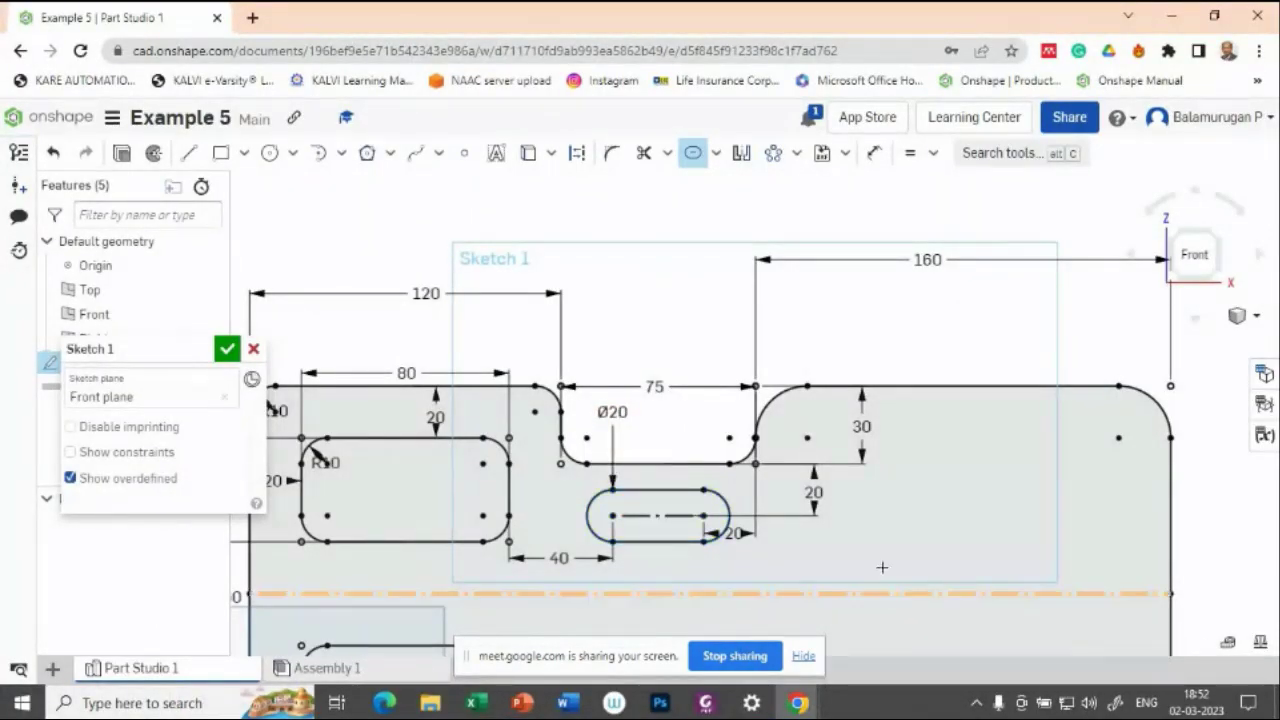
pyautogui.scroll(2, 845, 509)
pyautogui.scroll(-4, 845, 509)
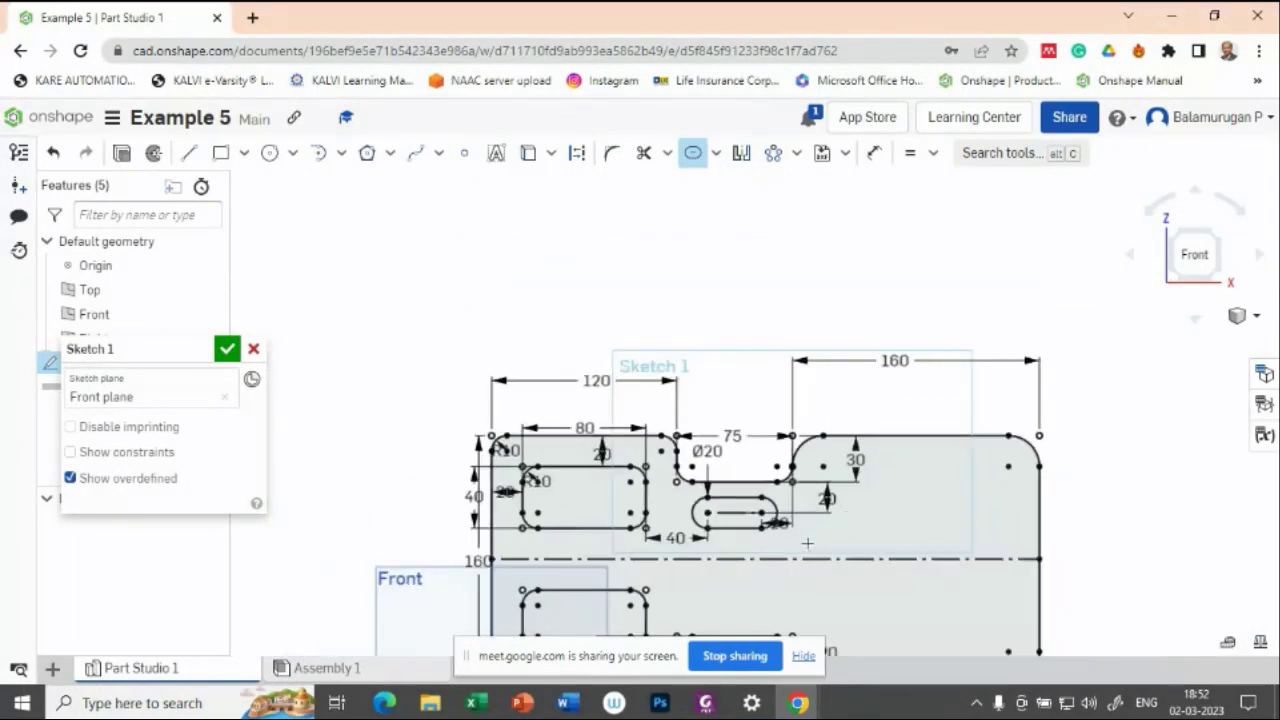
pyautogui.moveTo(906, 520); pyautogui.dragTo(866, 381, button='middle')
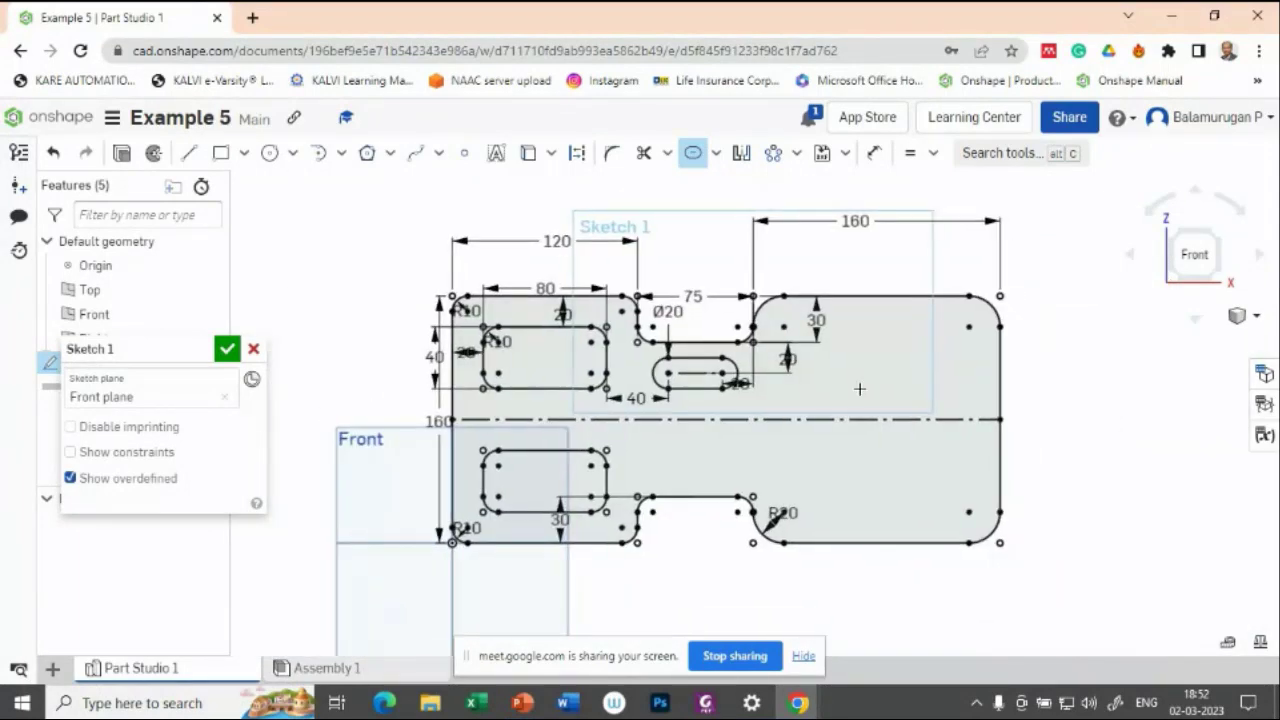
pyautogui.scroll(4, 730, 366)
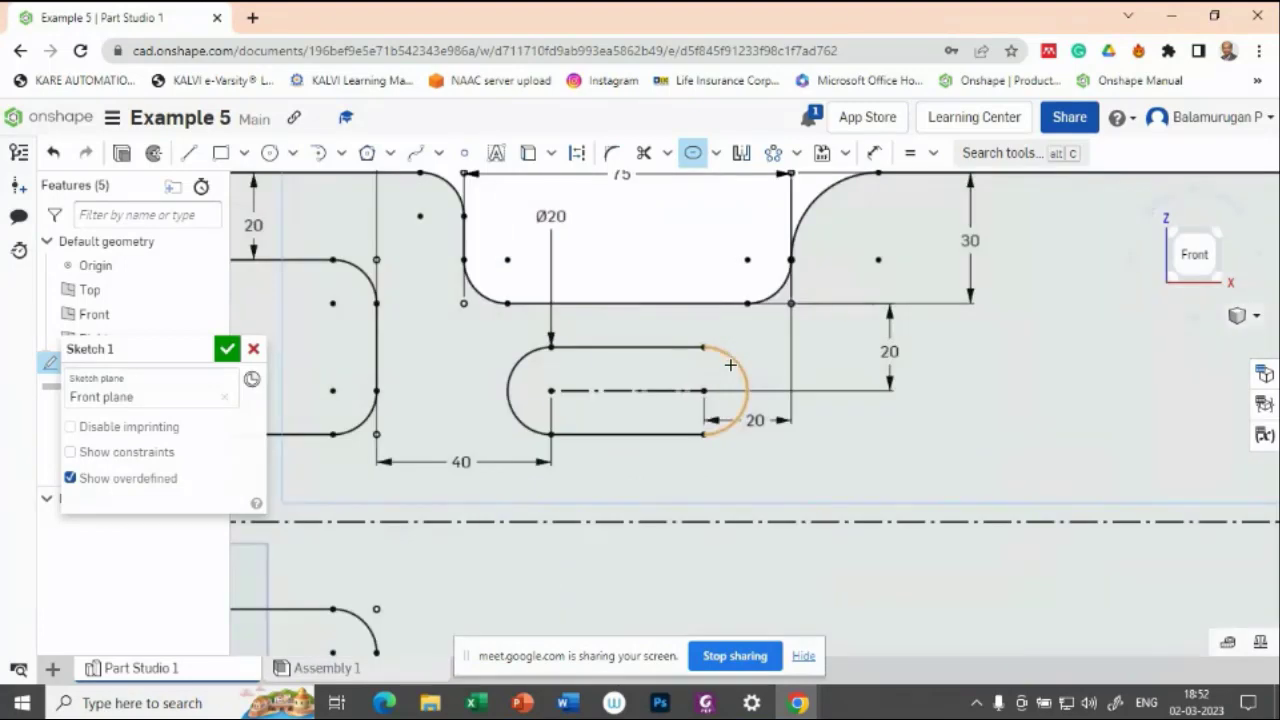
pyautogui.moveTo(885, 462); pyautogui.dragTo(885, 416, button='right')
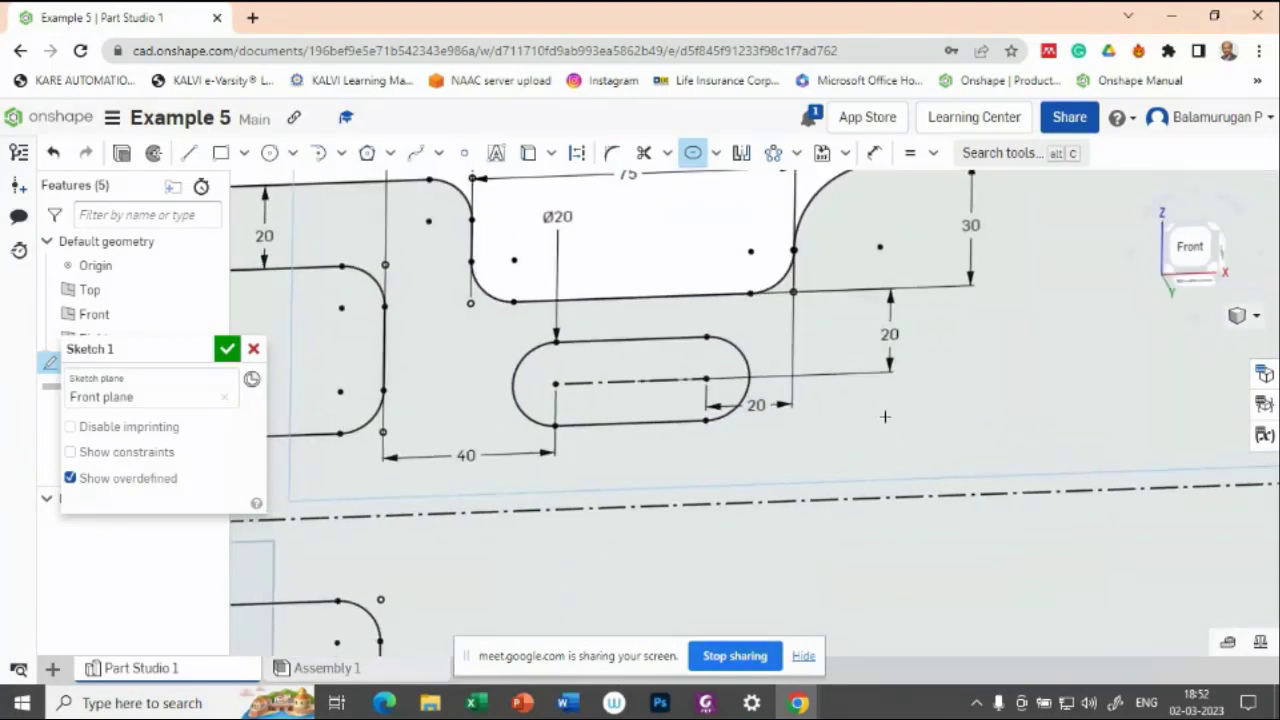
pyautogui.click(1185, 246)
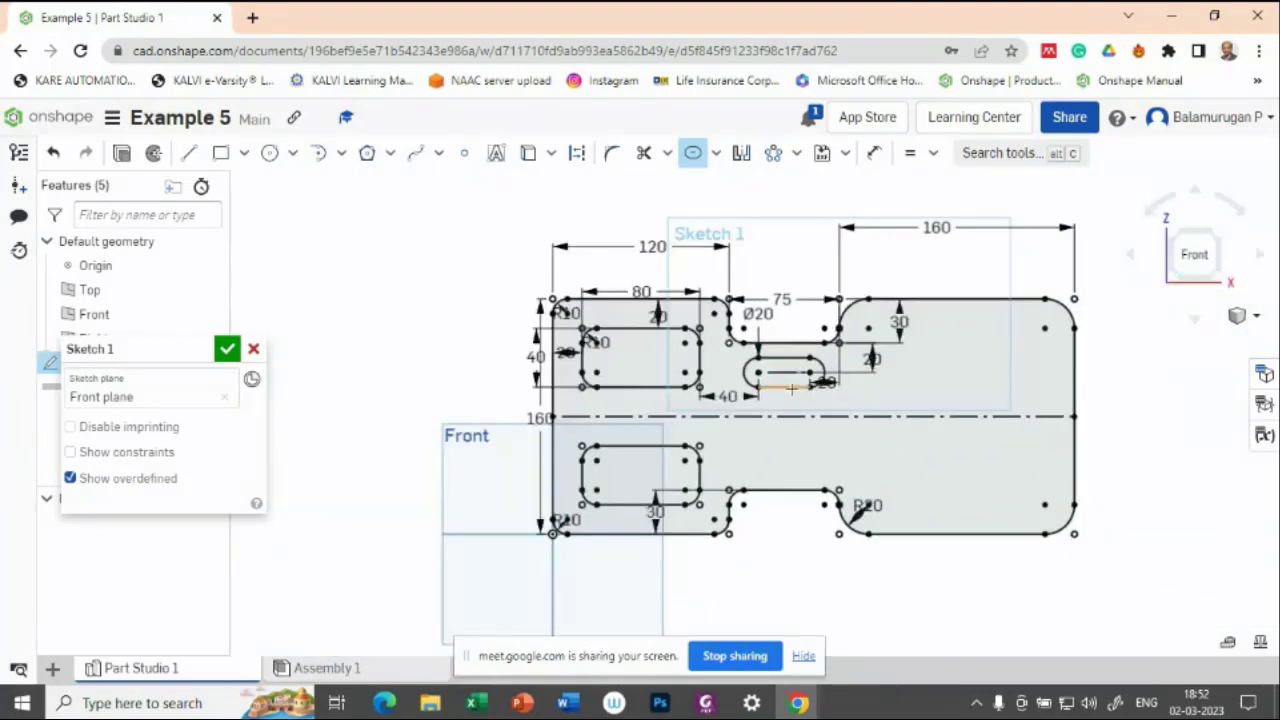
# Start a linear pattern of the whole slot, including its centreline, and set the horizontal instance count to 1
pyautogui.scroll(3, 790, 382)
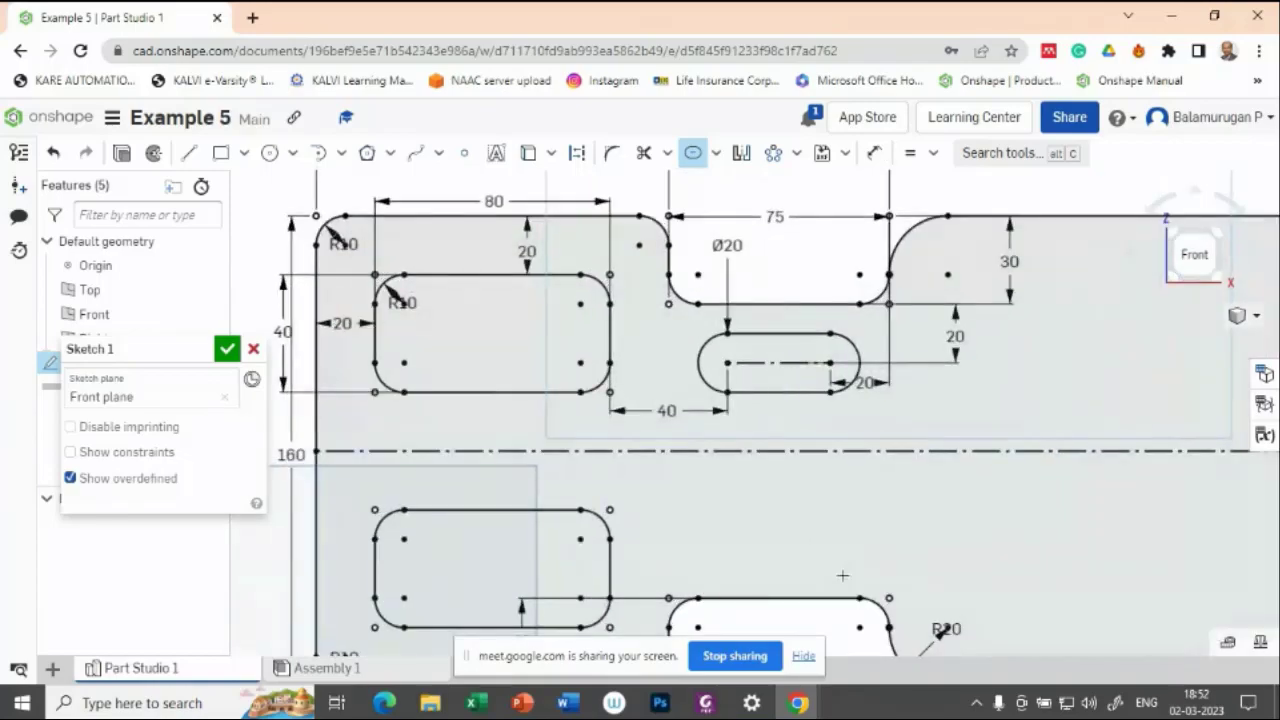
pyautogui.hotkey('alt', 'Tab')
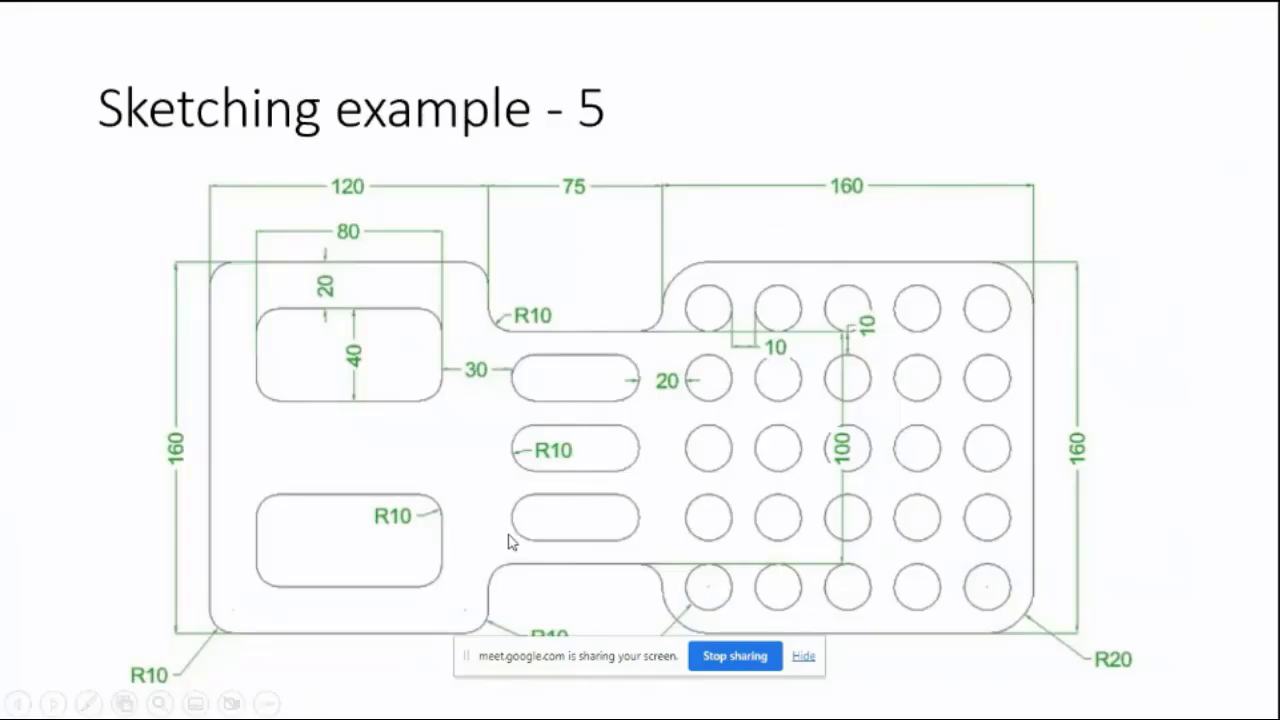
pyautogui.hotkey('alt', 'Tab')
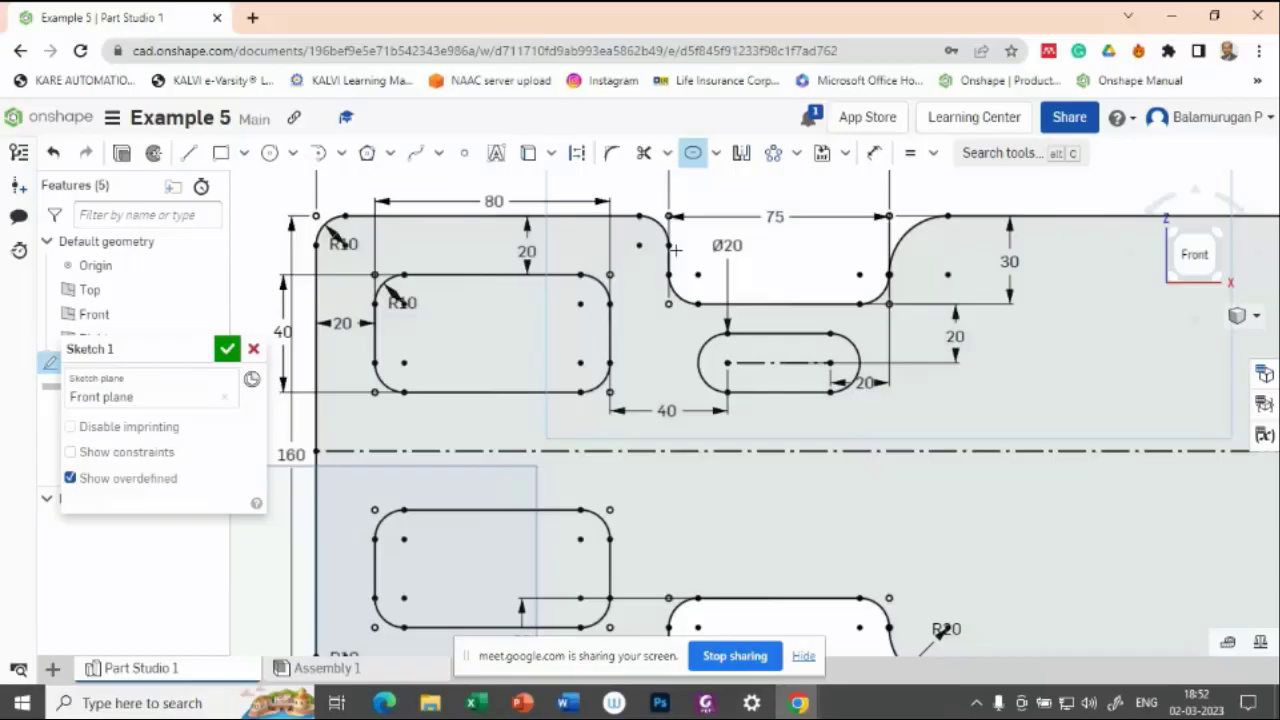
pyautogui.click(795, 154)
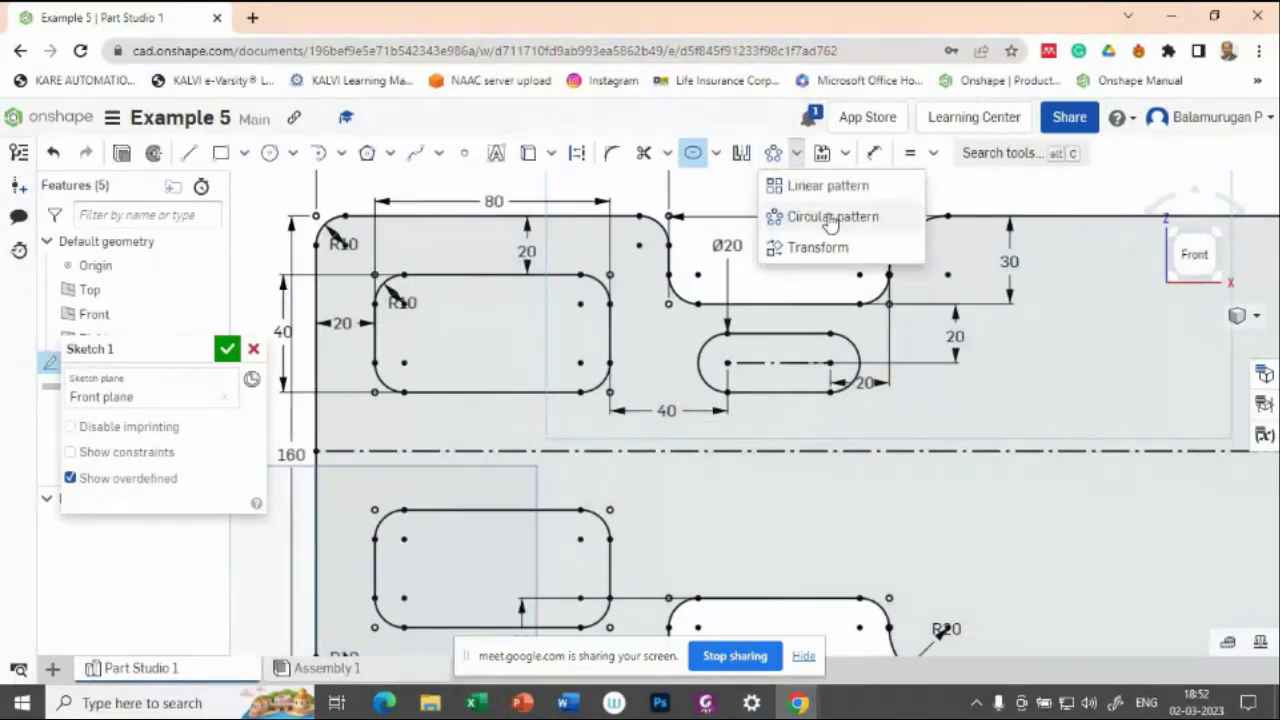
pyautogui.click(830, 186)
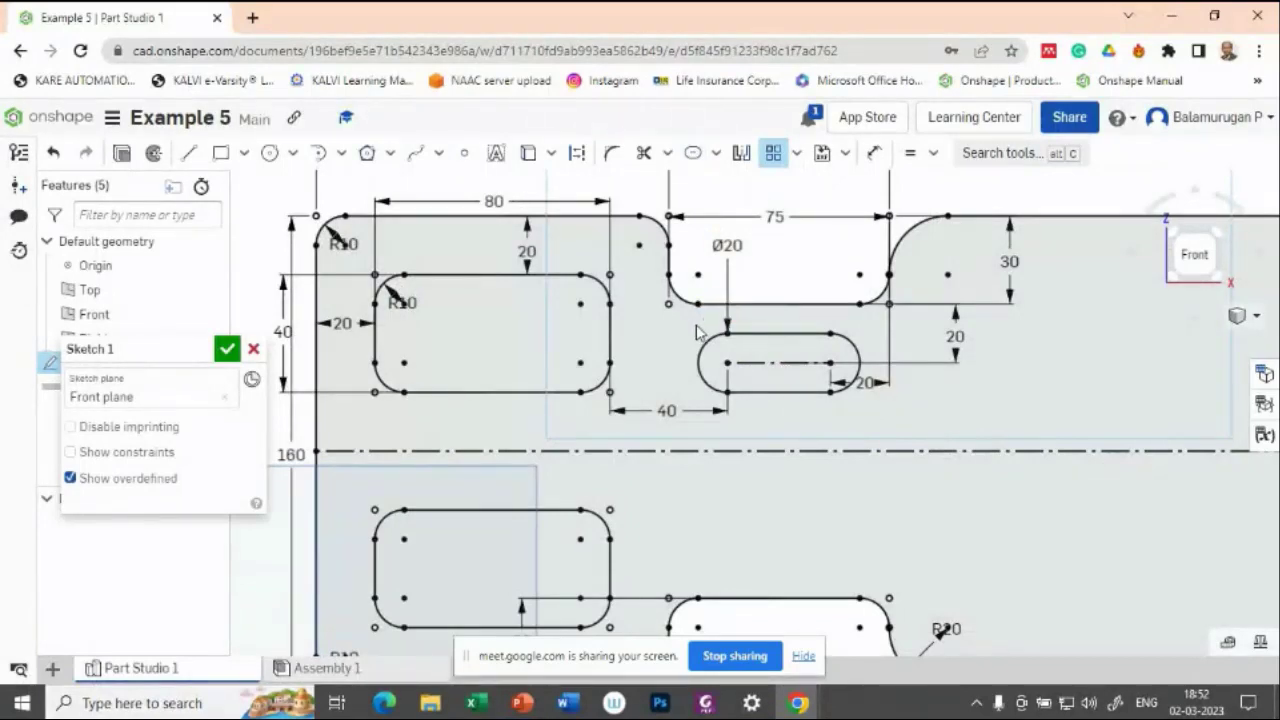
pyautogui.moveTo(697, 322); pyautogui.dragTo(880, 405)
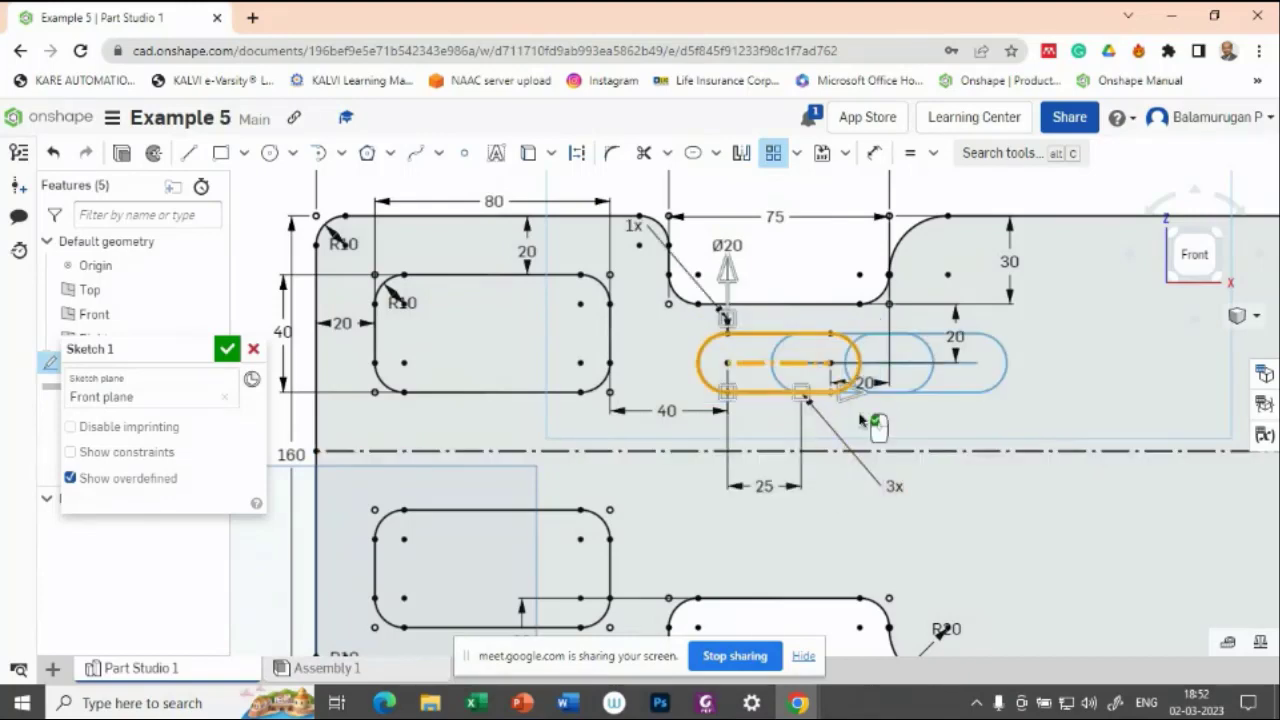
pyautogui.moveTo(855, 400); pyautogui.dragTo(987, 416)
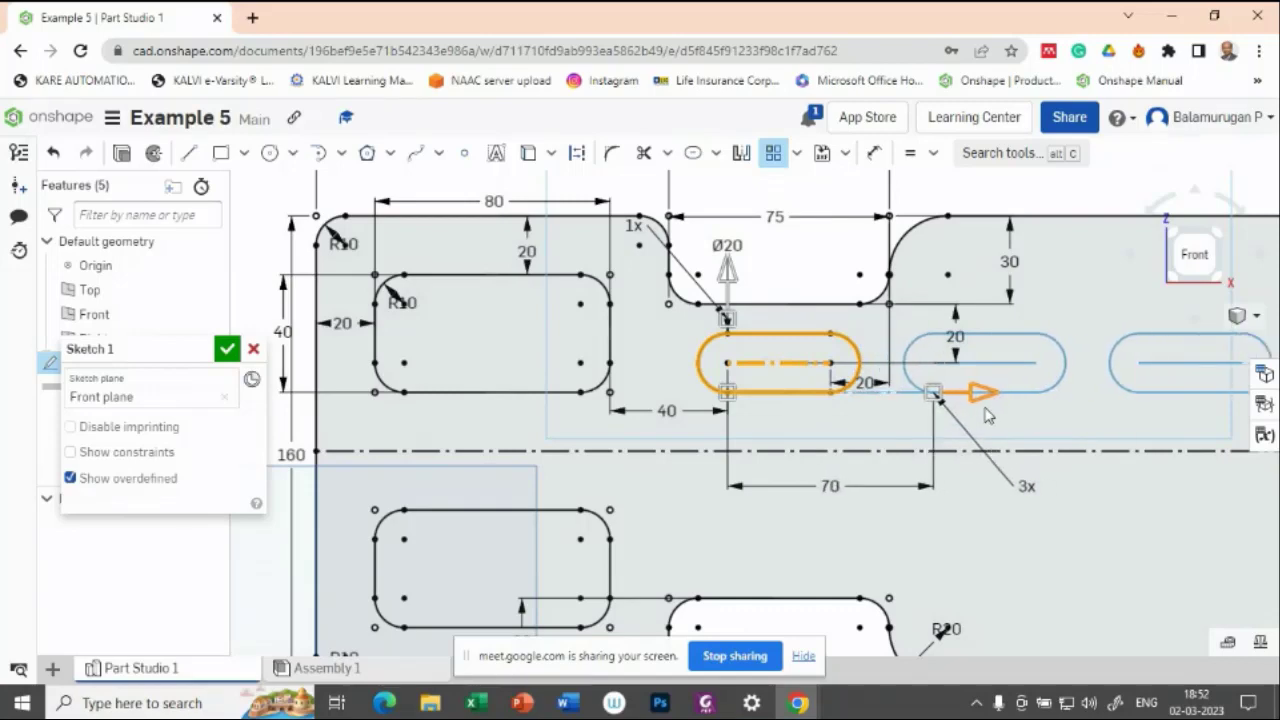
pyautogui.doubleClick(1025, 486)
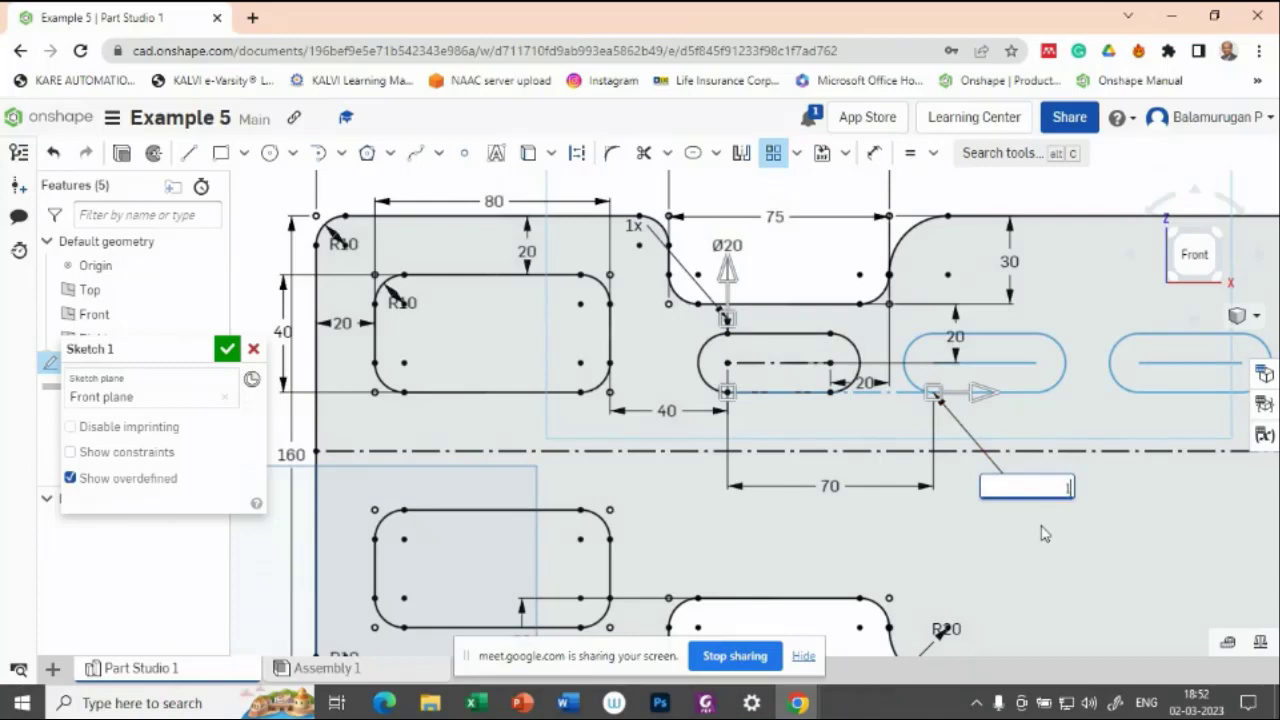
pyautogui.write('1')
pyautogui.press('Return')
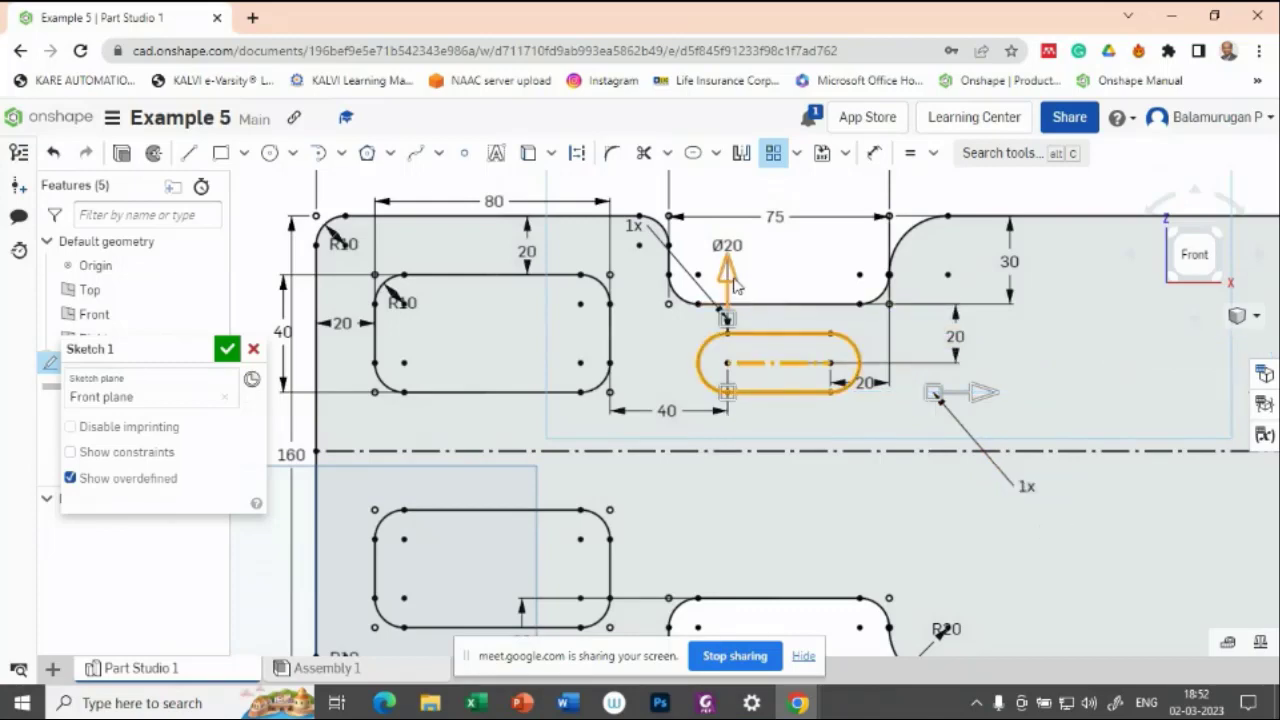
# Point the slot pattern's vertical direction downward and set its vertical instance count to 3
pyautogui.moveTo(730, 287); pyautogui.dragTo(726, 542)
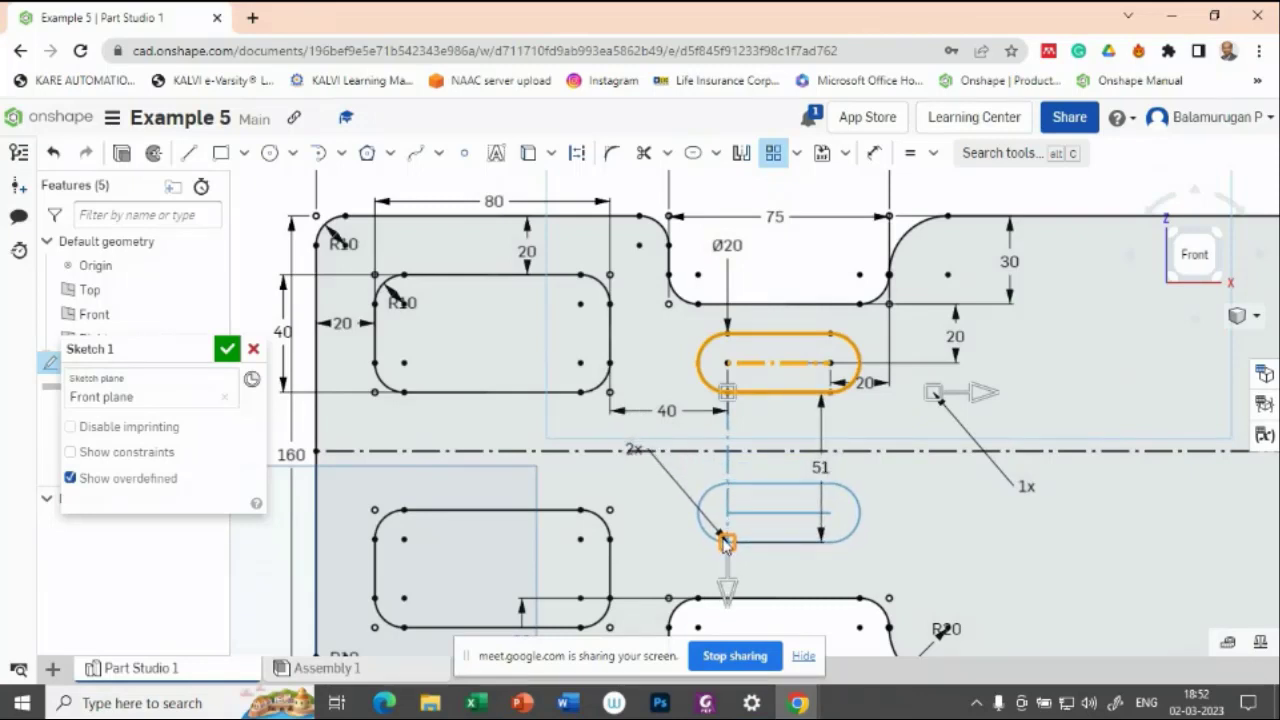
pyautogui.doubleClick(638, 452)
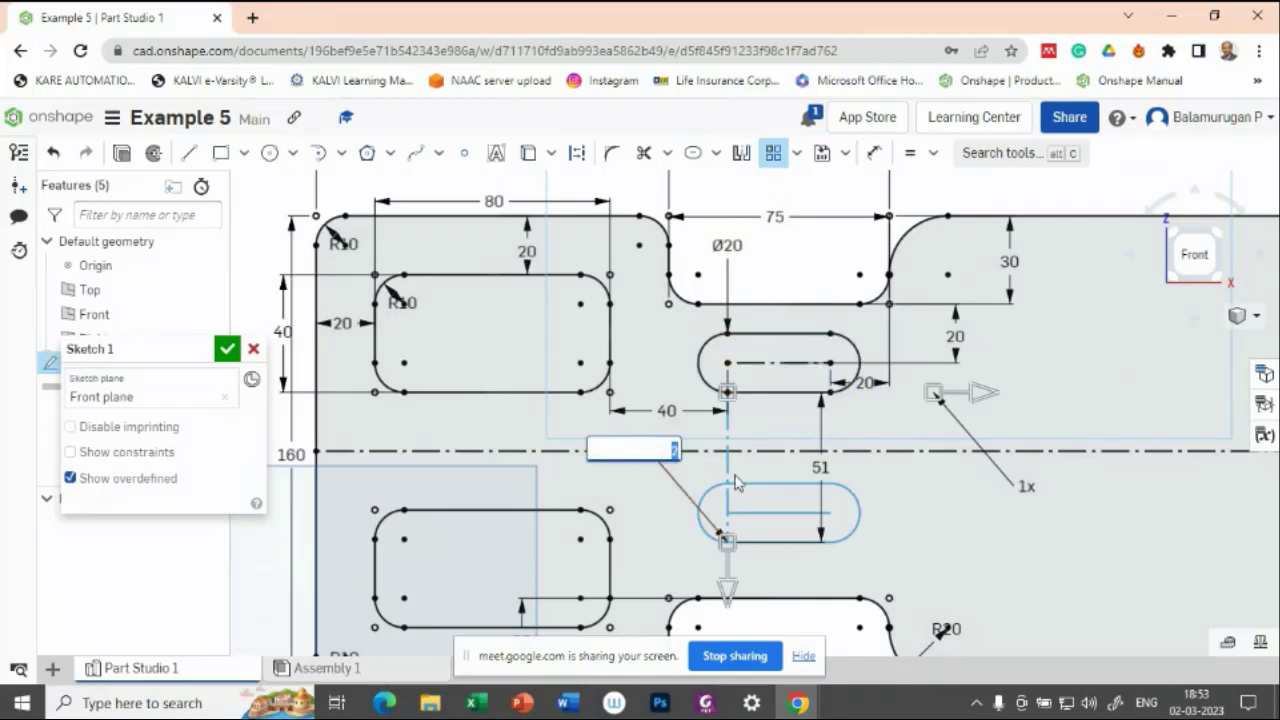
pyautogui.write('3')
pyautogui.press('Return')
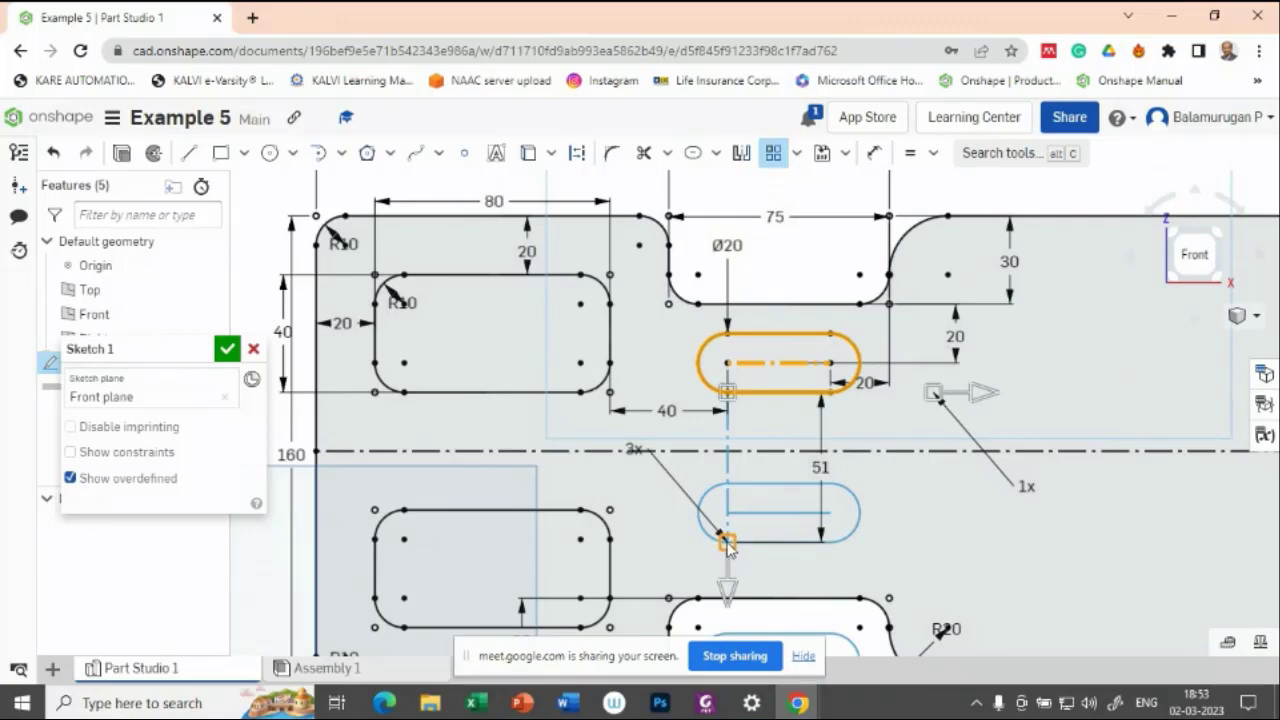
# Set the vertical spacing of the slot pattern to 30 mm and finish the pattern
pyautogui.moveTo(728, 588); pyautogui.dragTo(743, 544)
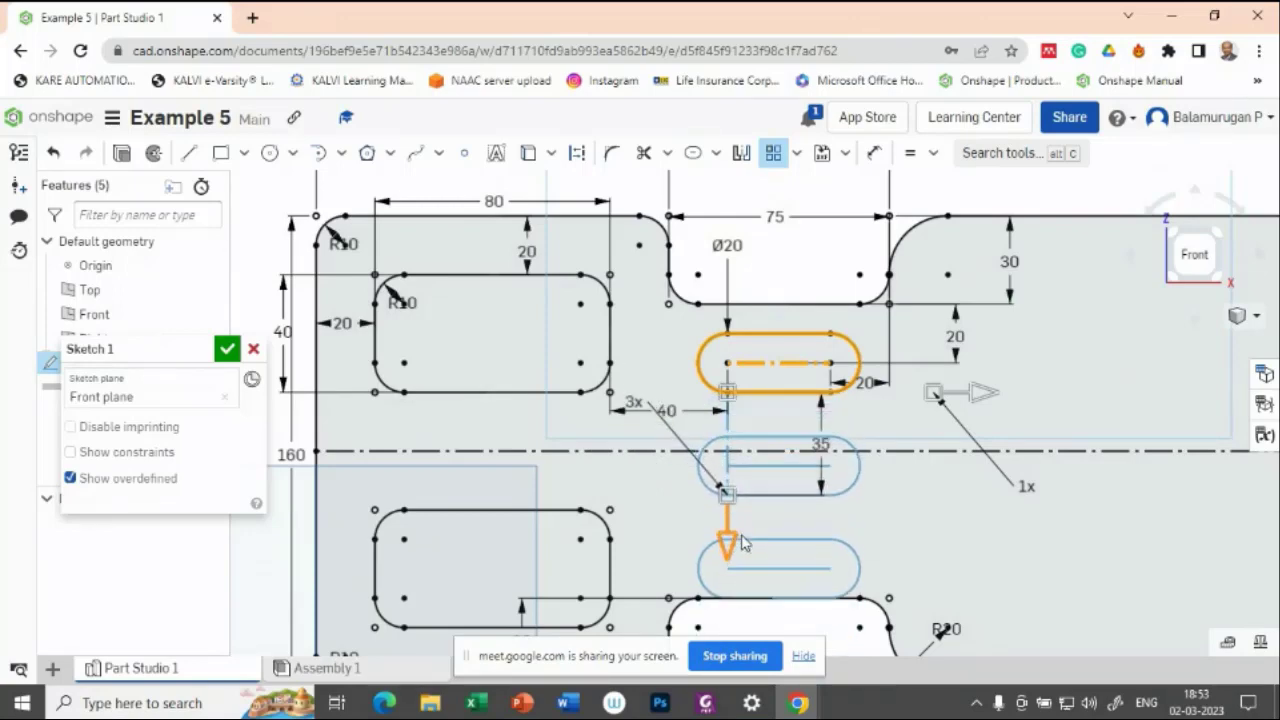
pyautogui.click(821, 442)
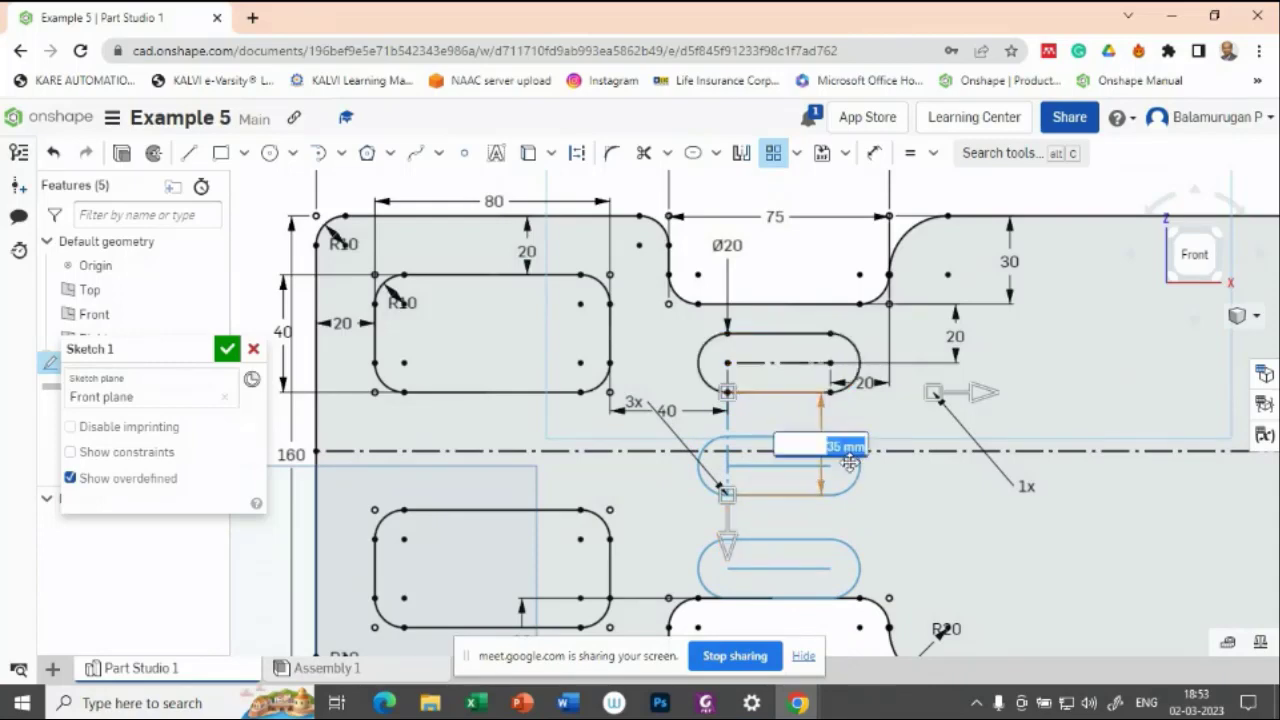
pyautogui.write('30')
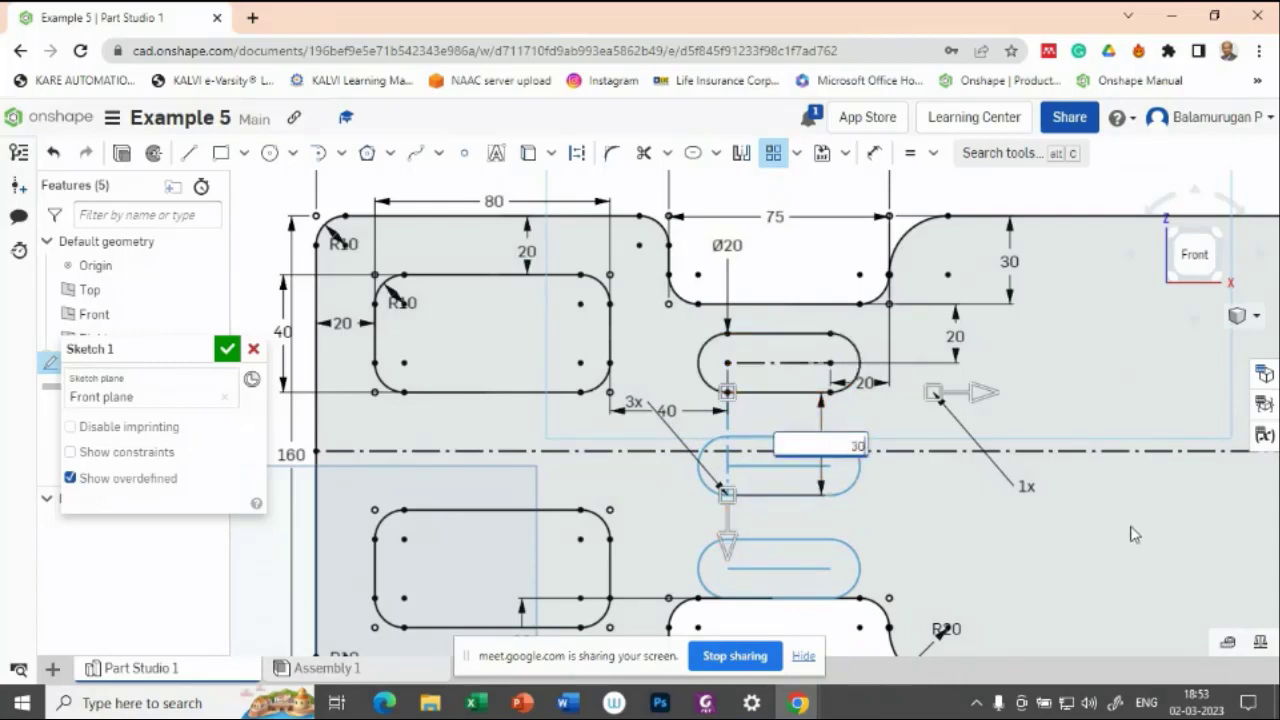
pyautogui.press('Return')
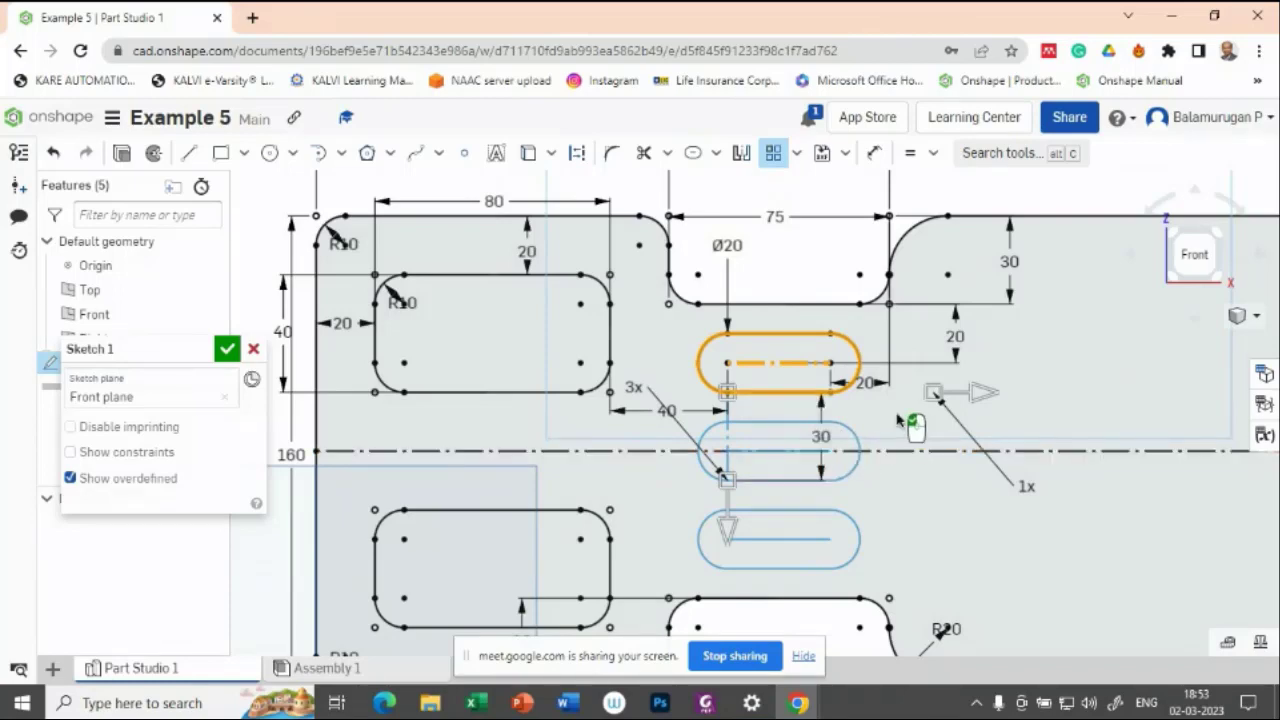
pyautogui.click(877, 571)
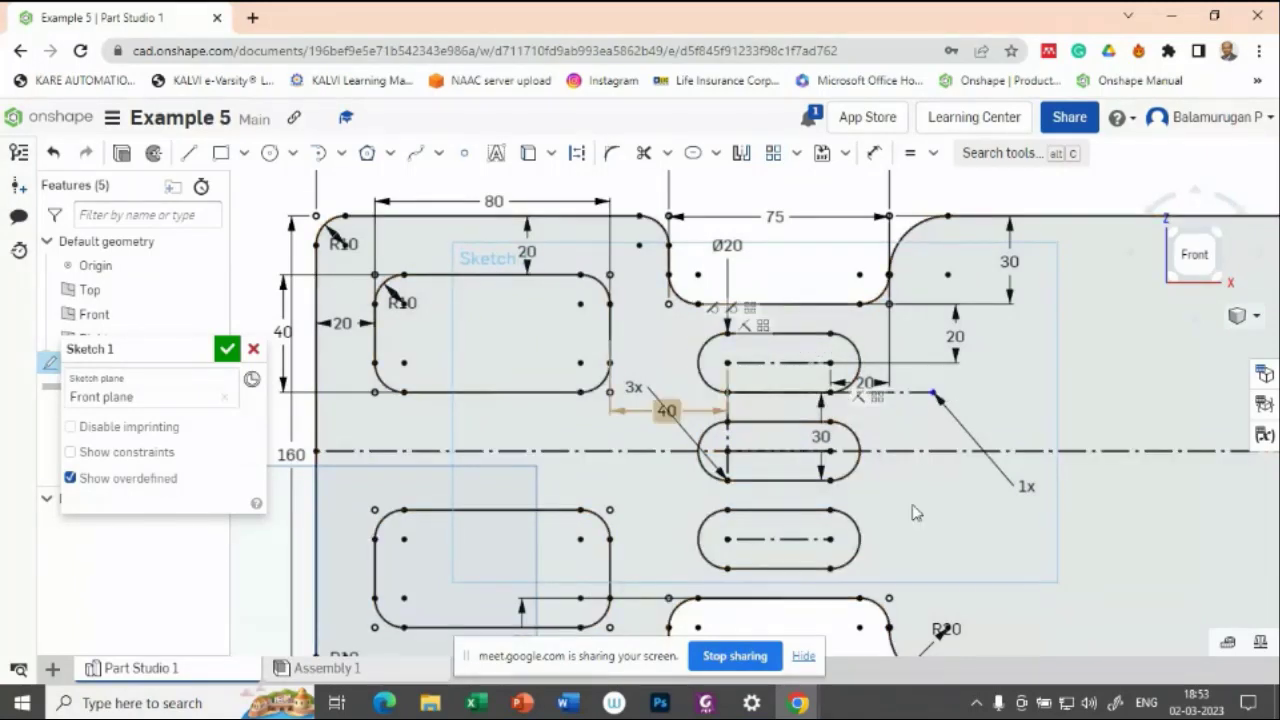
# Examine the hole positions relative to the right block's fillets in the PowerPoint reference drawing, and return to the Onshape sketch
pyautogui.moveTo(1089, 382); pyautogui.dragTo(865, 355, button='middle')
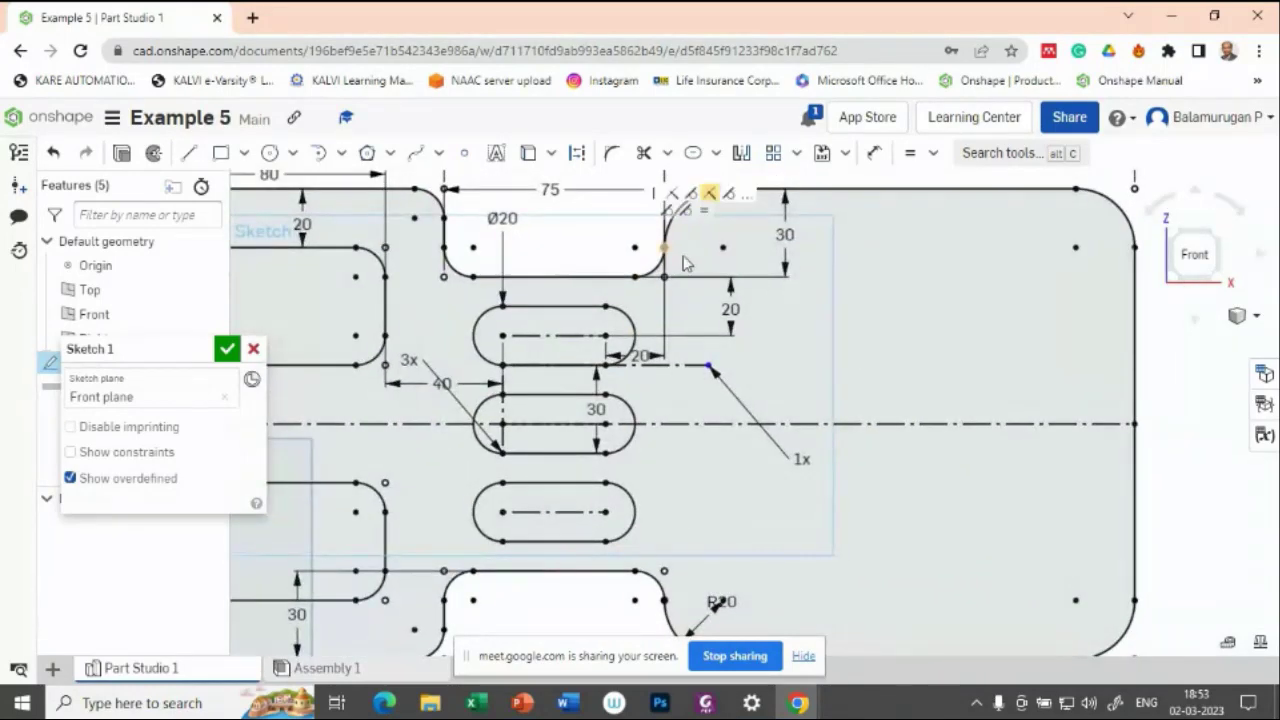
pyautogui.hotkey('alt', 'Tab')
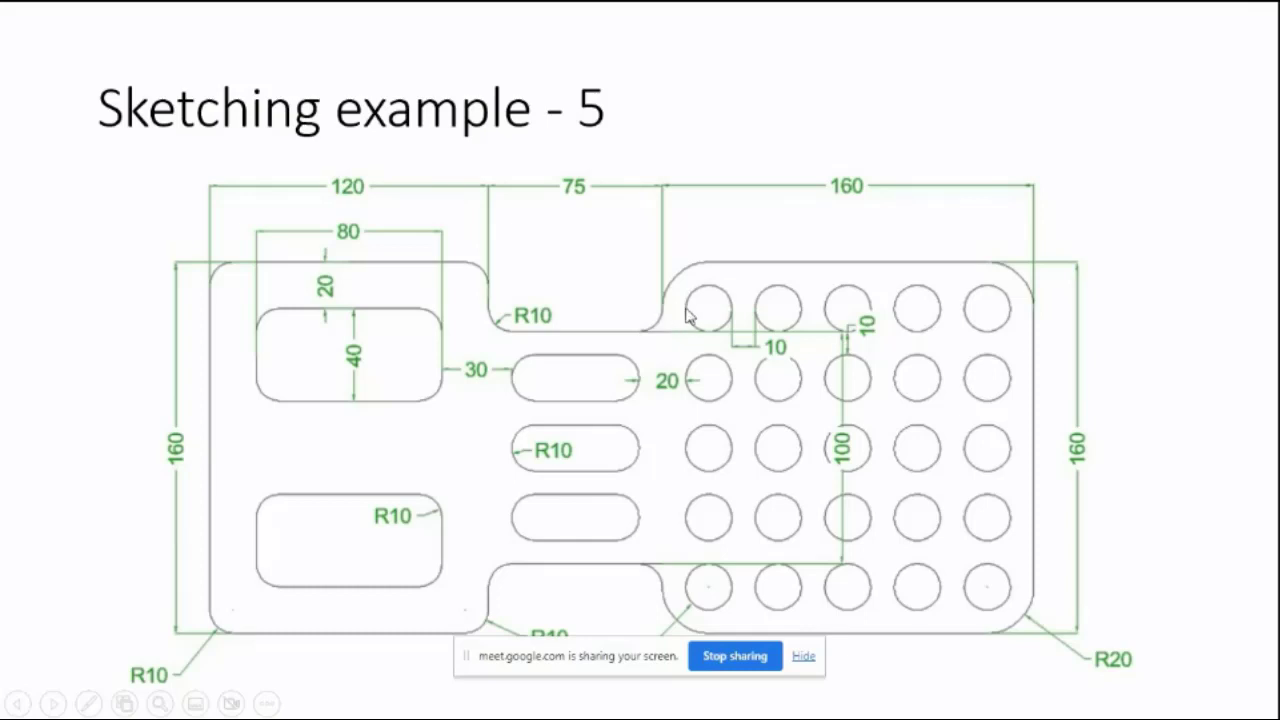
pyautogui.scroll(-1, 712, 490)
pyautogui.scroll(1, 714, 472)
pyautogui.click(803, 656)
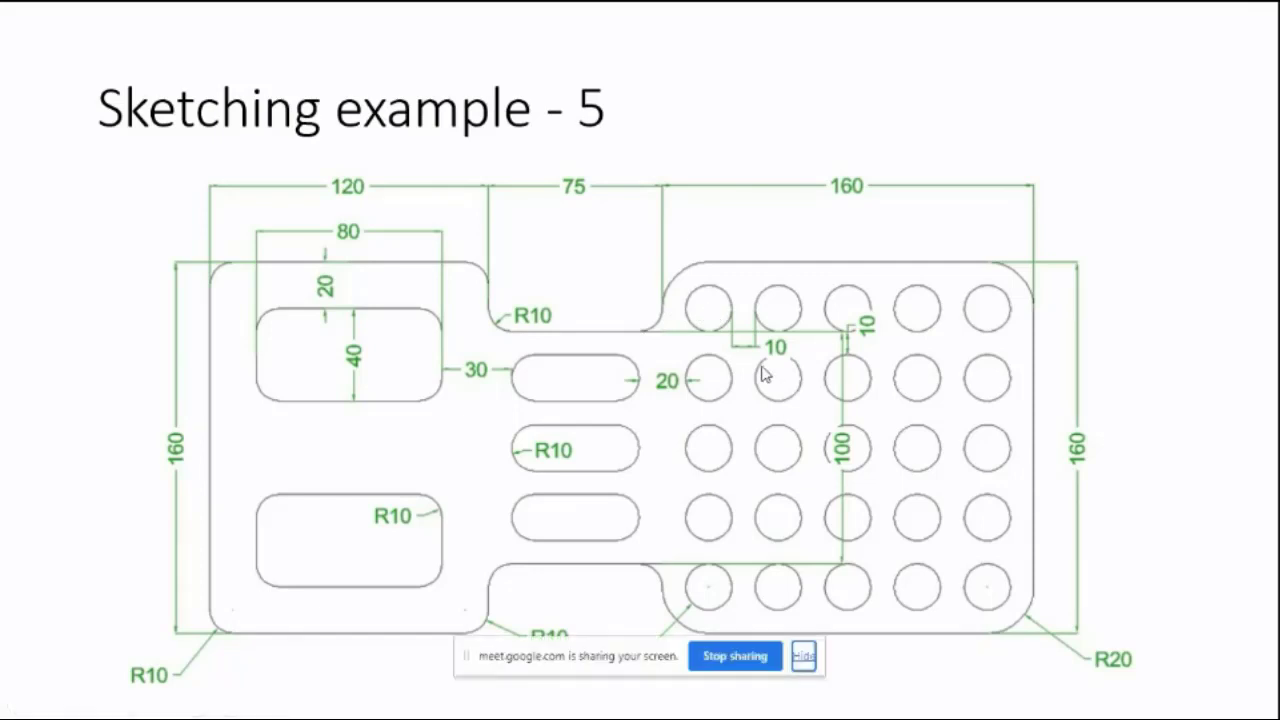
pyautogui.hotkey('alt', 'Tab')
pyautogui.hotkey('alt', 'Tab')
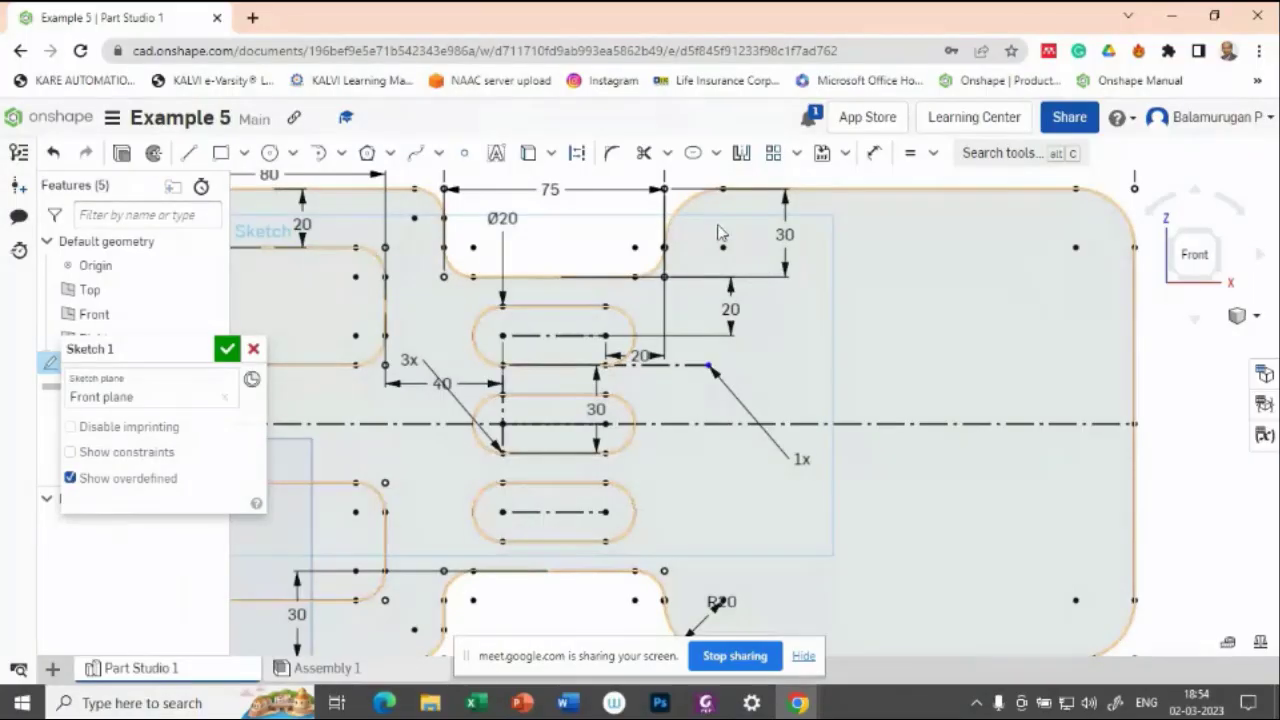
# Sketch a circle about 10.3 mm in diameter, centred on the centre point of the right block's upper-left corner fillet
pyautogui.click(269, 153)
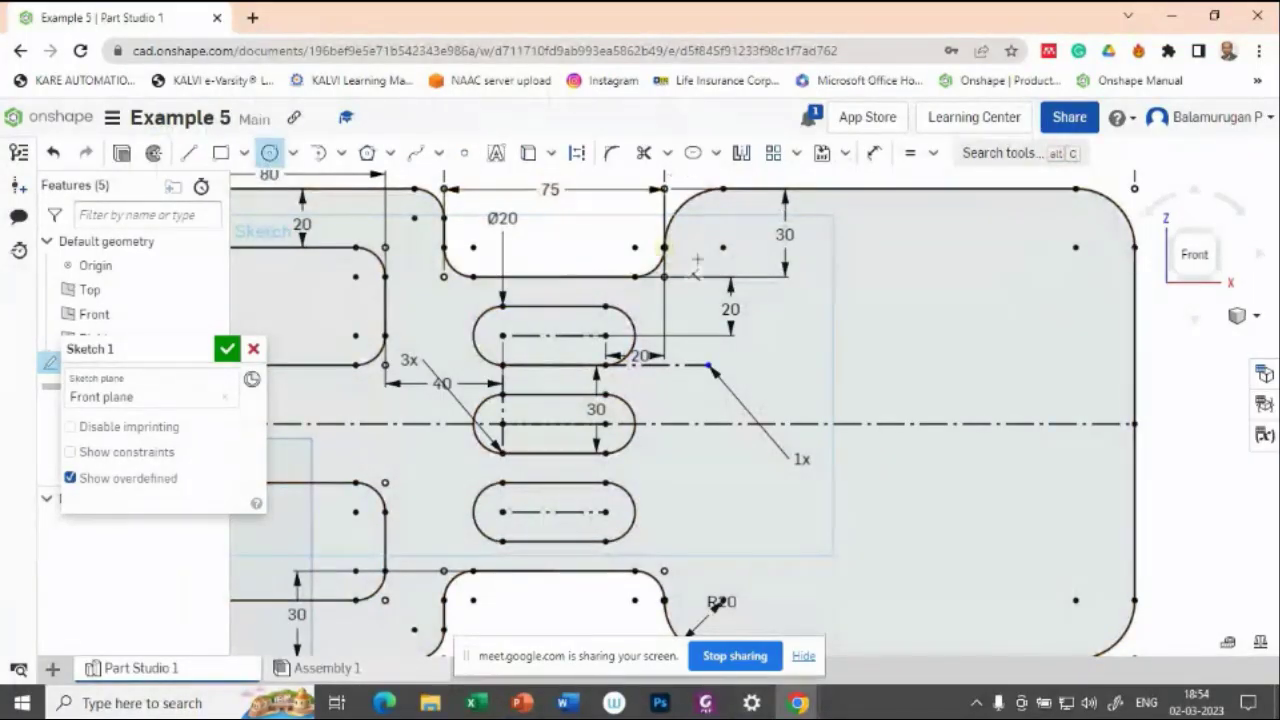
pyautogui.click(724, 247)
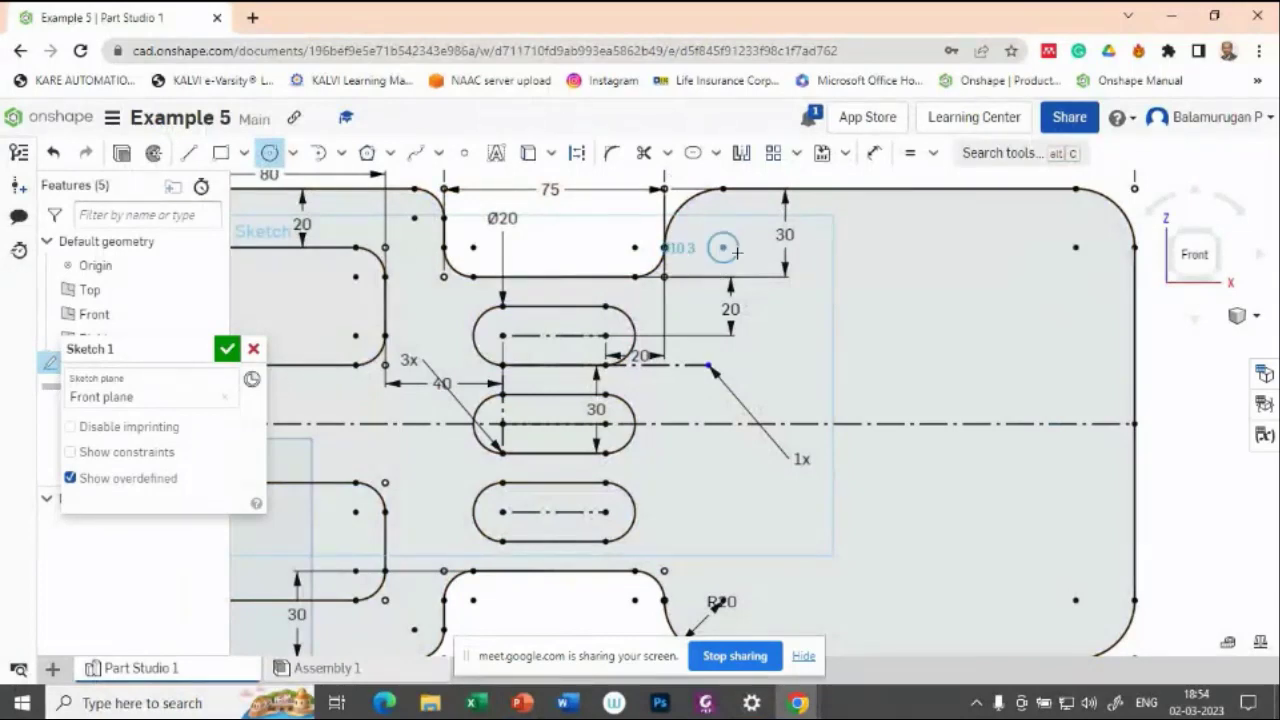
pyautogui.click(737, 253)
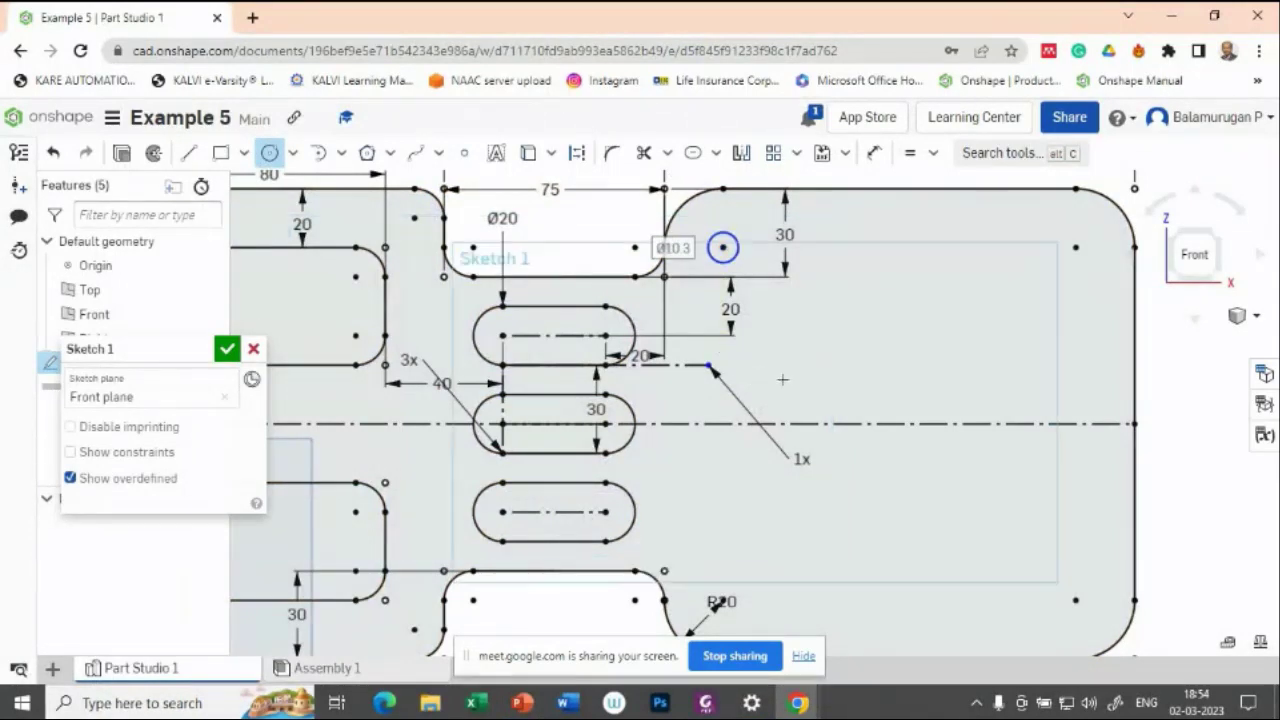
# Check the hole diameter in the reference drawing and set the new circle's diameter to 20 mm
pyautogui.hotkey('alt', 'Tab')
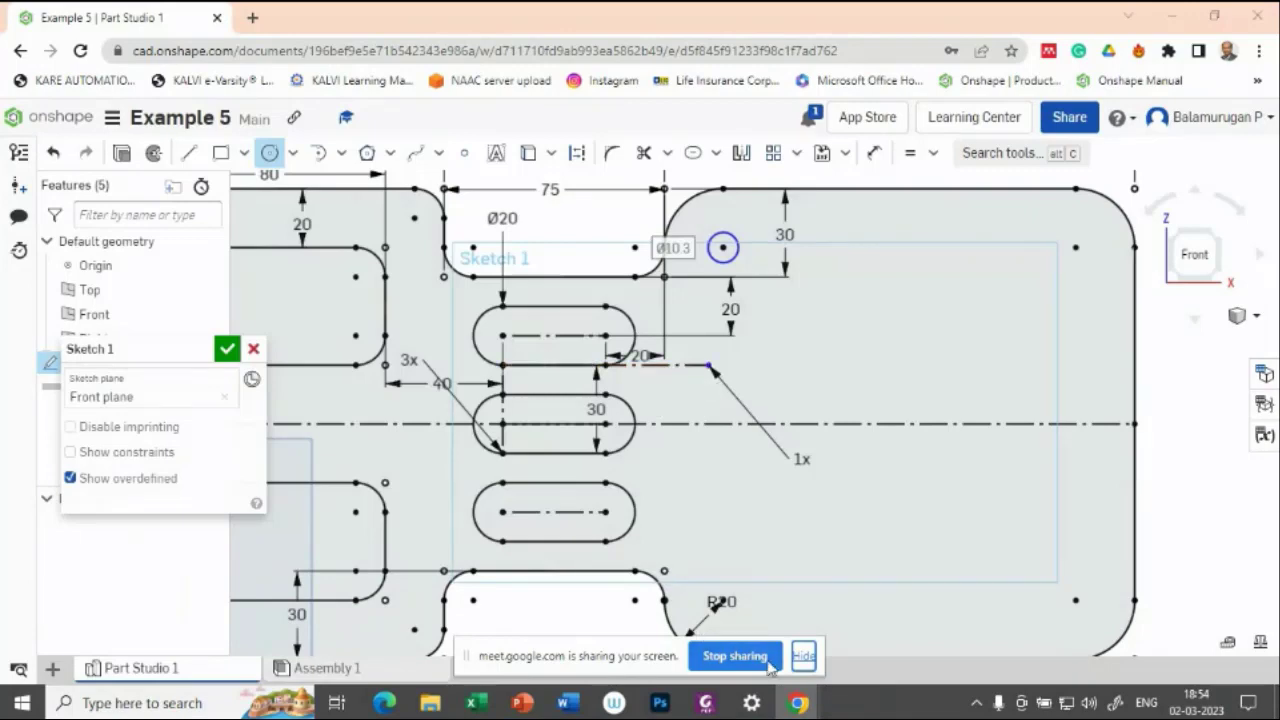
pyautogui.moveTo(521, 703)
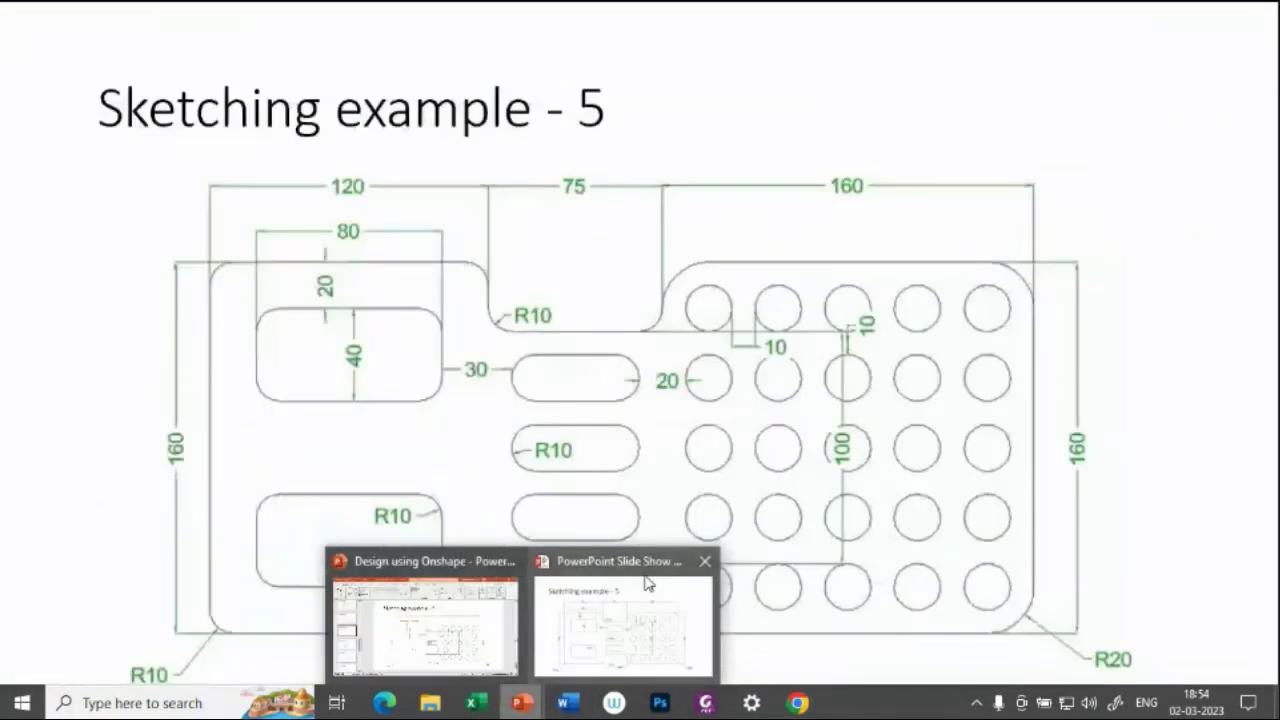
pyautogui.click(646, 583)
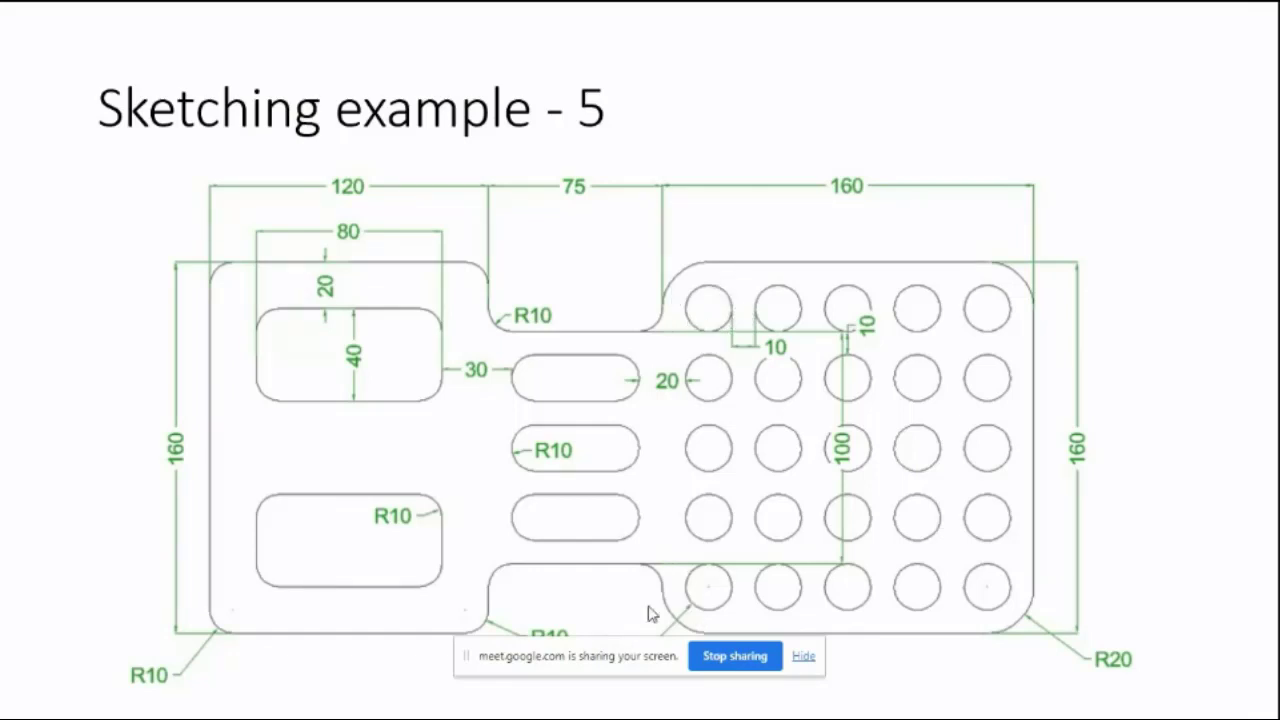
pyautogui.click(805, 658)
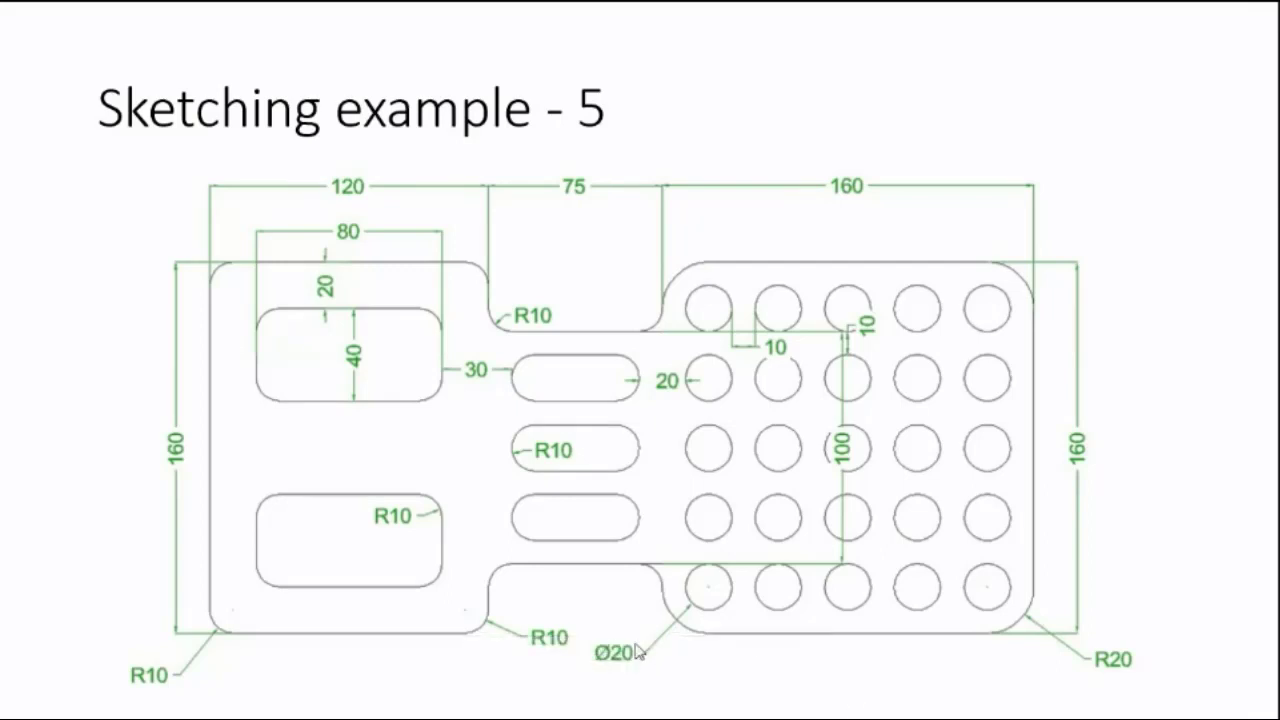
pyautogui.hotkey('alt', 'Tab')
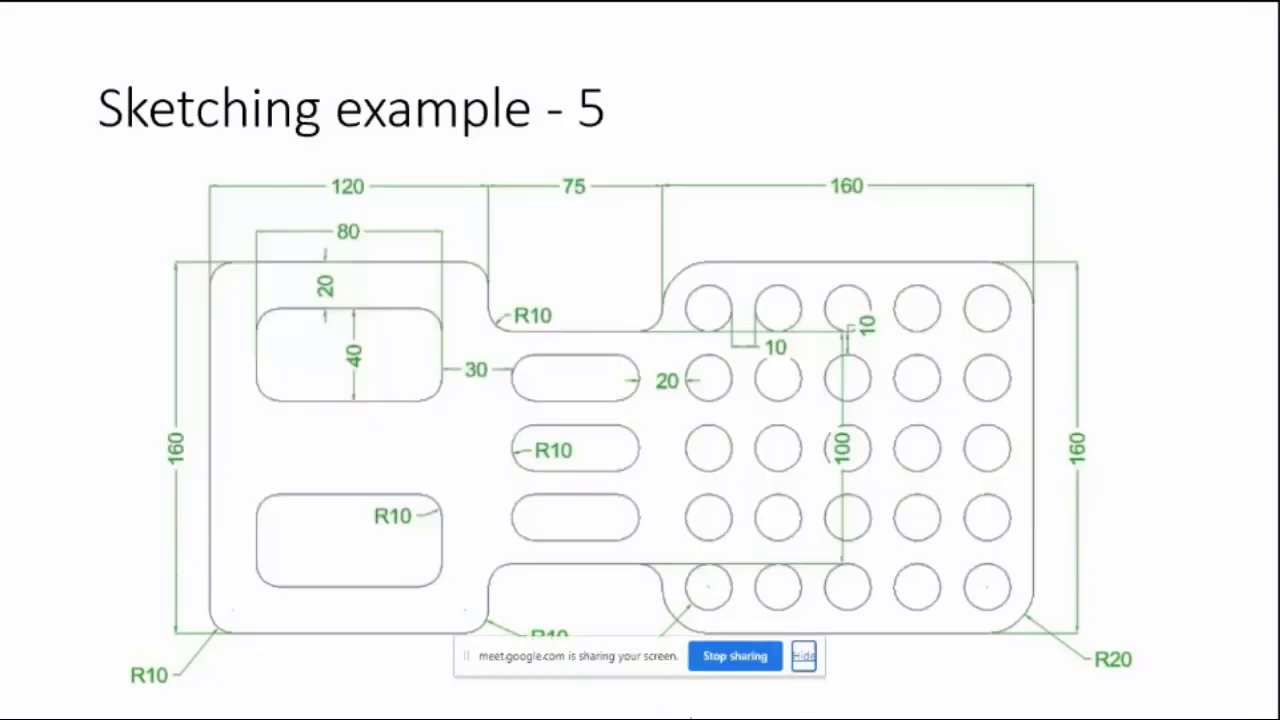
pyautogui.hotkey('alt', 'Tab')
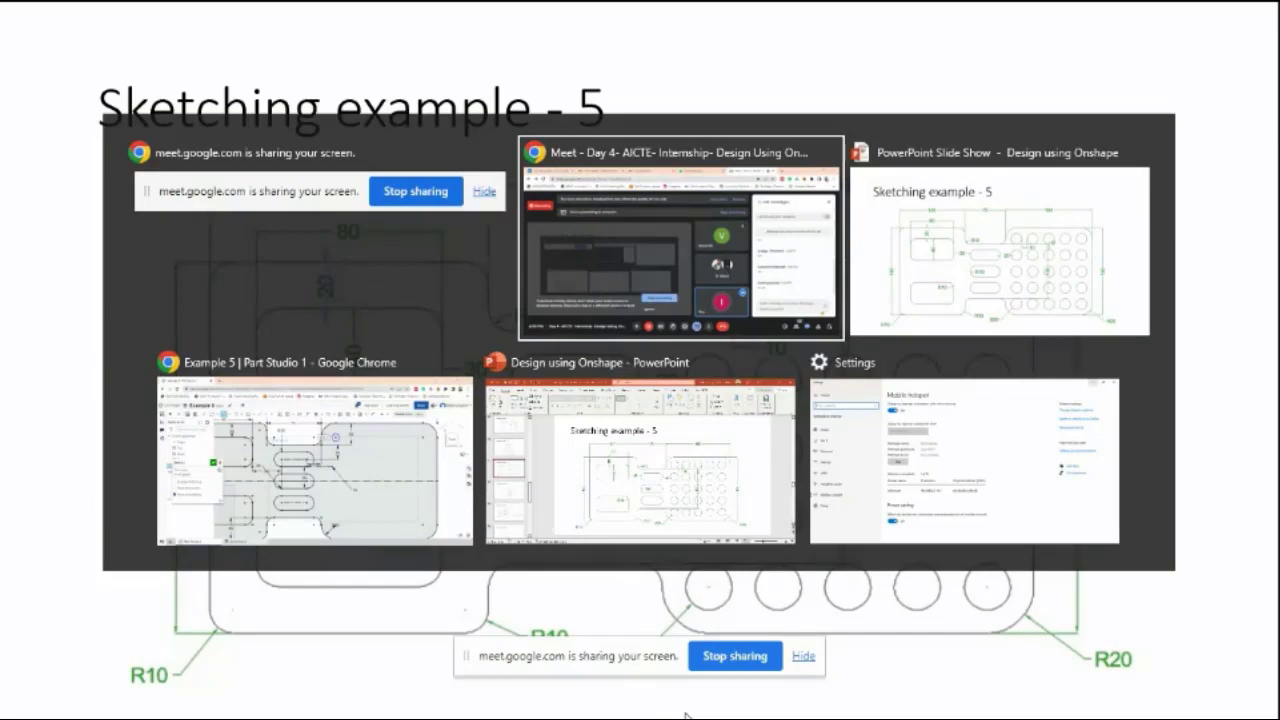
pyautogui.hotkey('alt', 'Tab')
pyautogui.hotkey('alt', 'Tab')
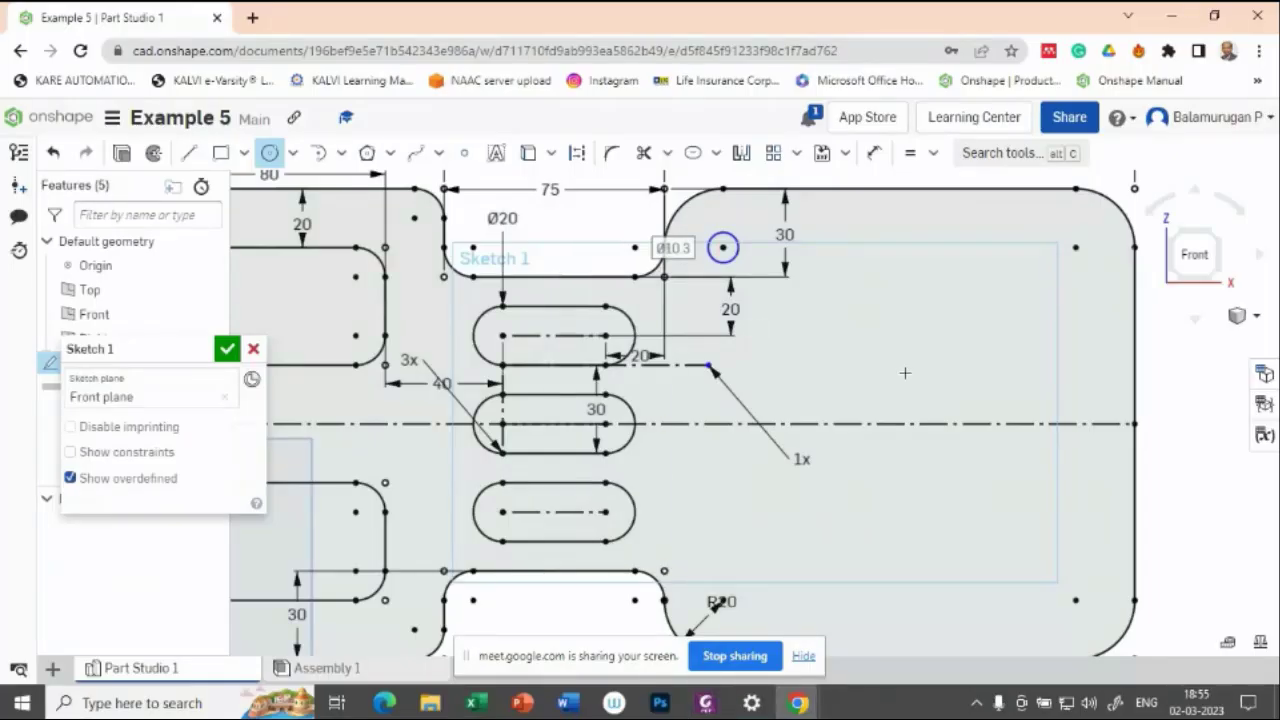
pyautogui.write('20')
pyautogui.press('Return')
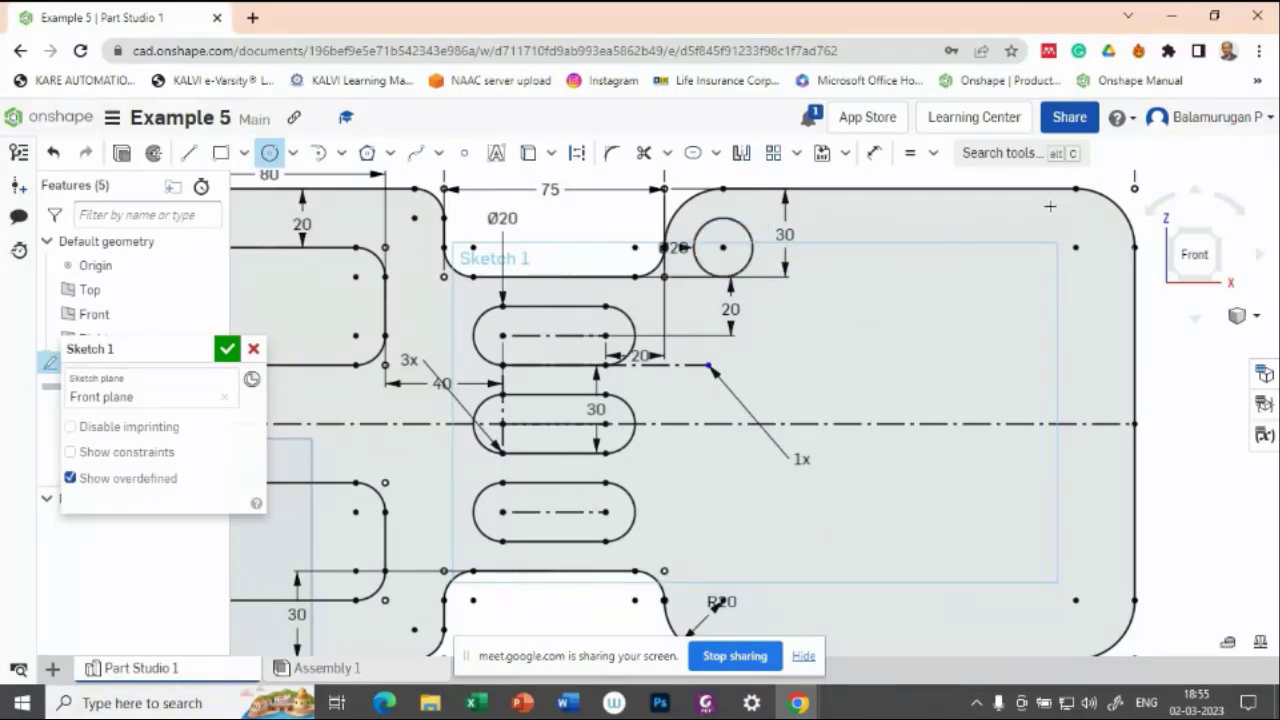
# Check the number of holes and the gaps between them in the PowerPoint reference drawing, and return to the Onshape sketch
pyautogui.hotkey('alt', 'Tab')
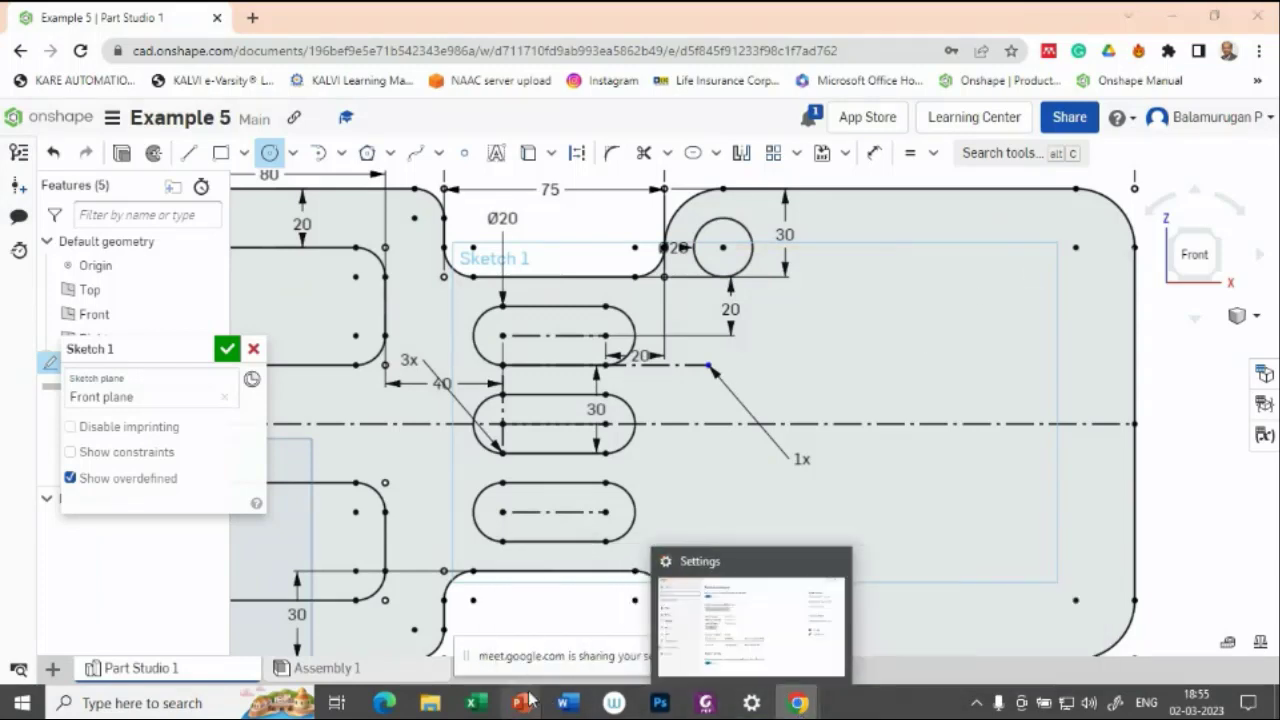
pyautogui.click(655, 608)
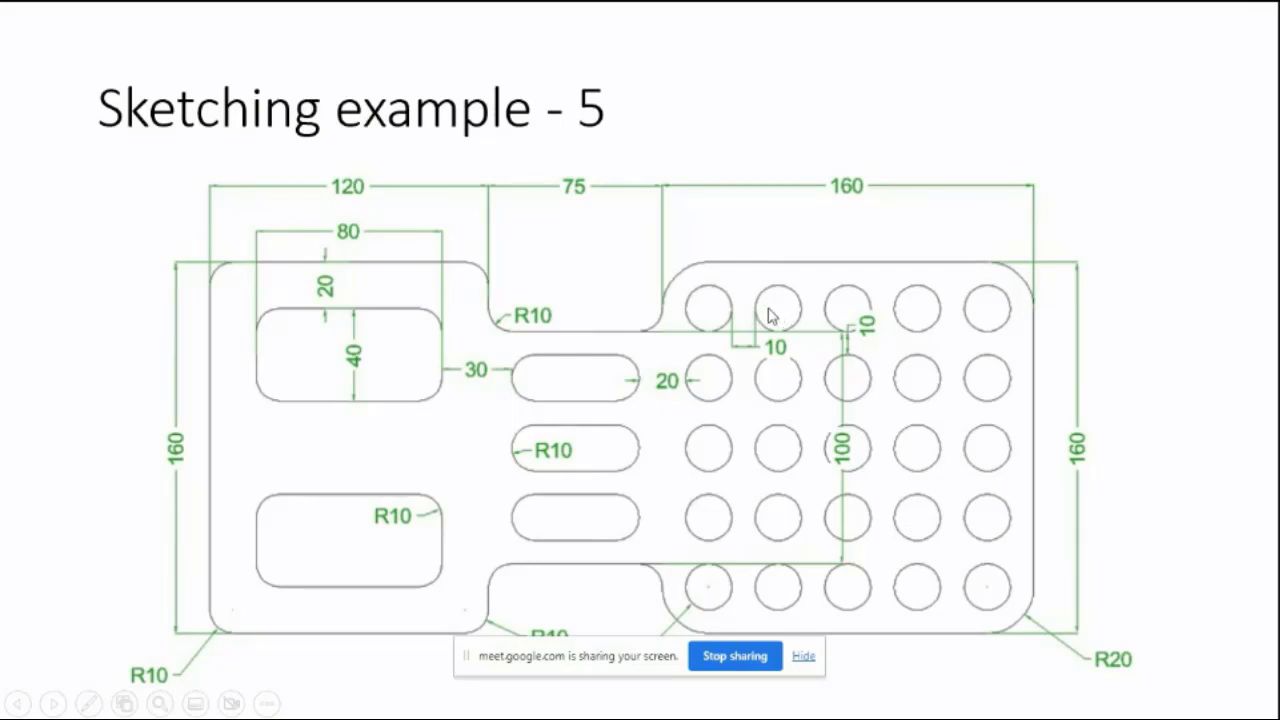
pyautogui.hotkey('alt', 'Tab')
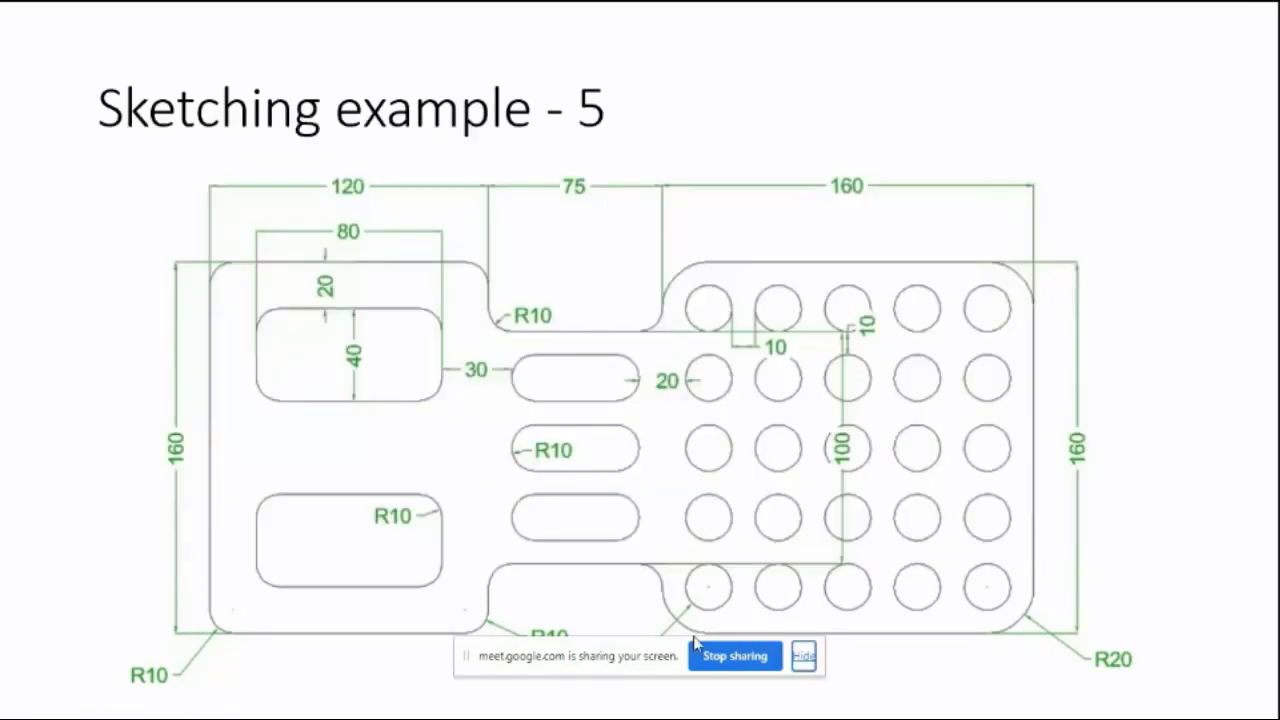
pyautogui.hotkey('alt', 'Tab')
pyautogui.hotkey('alt', 'Tab')
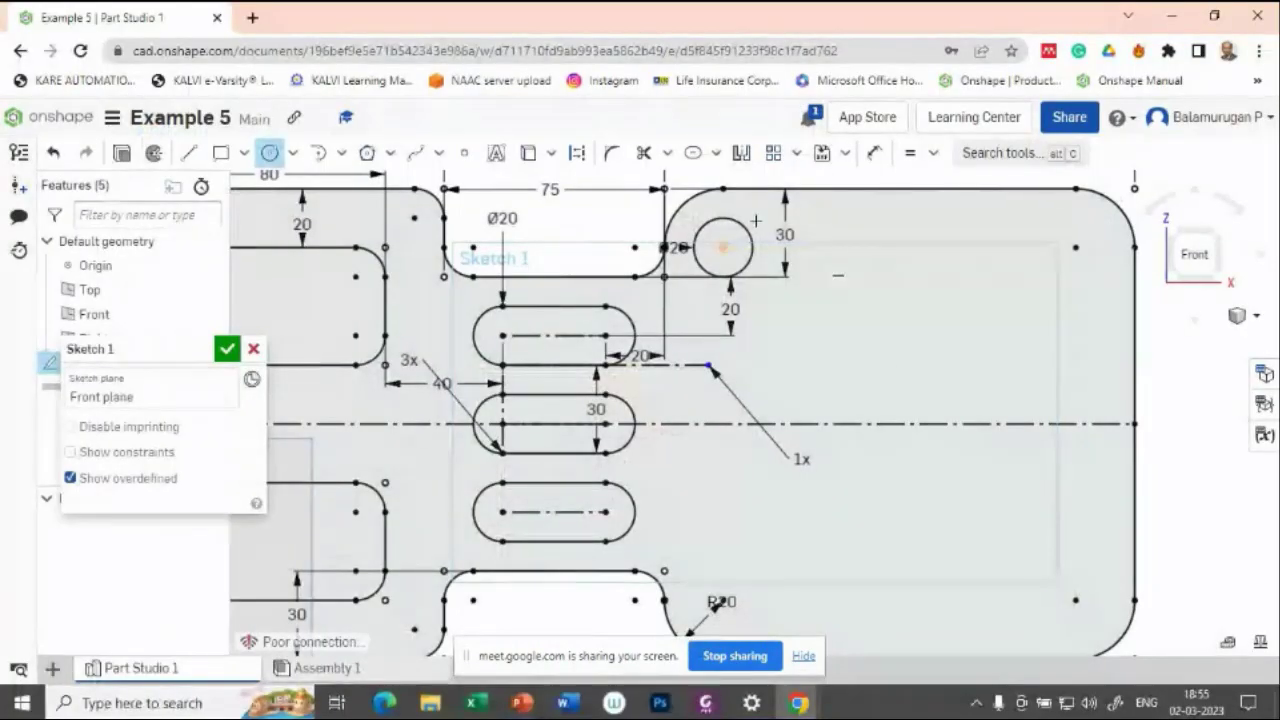
# Start a linear pattern of the corner circle with 5 horizontal instances spaced 30 mm apart
pyautogui.click(773, 152)
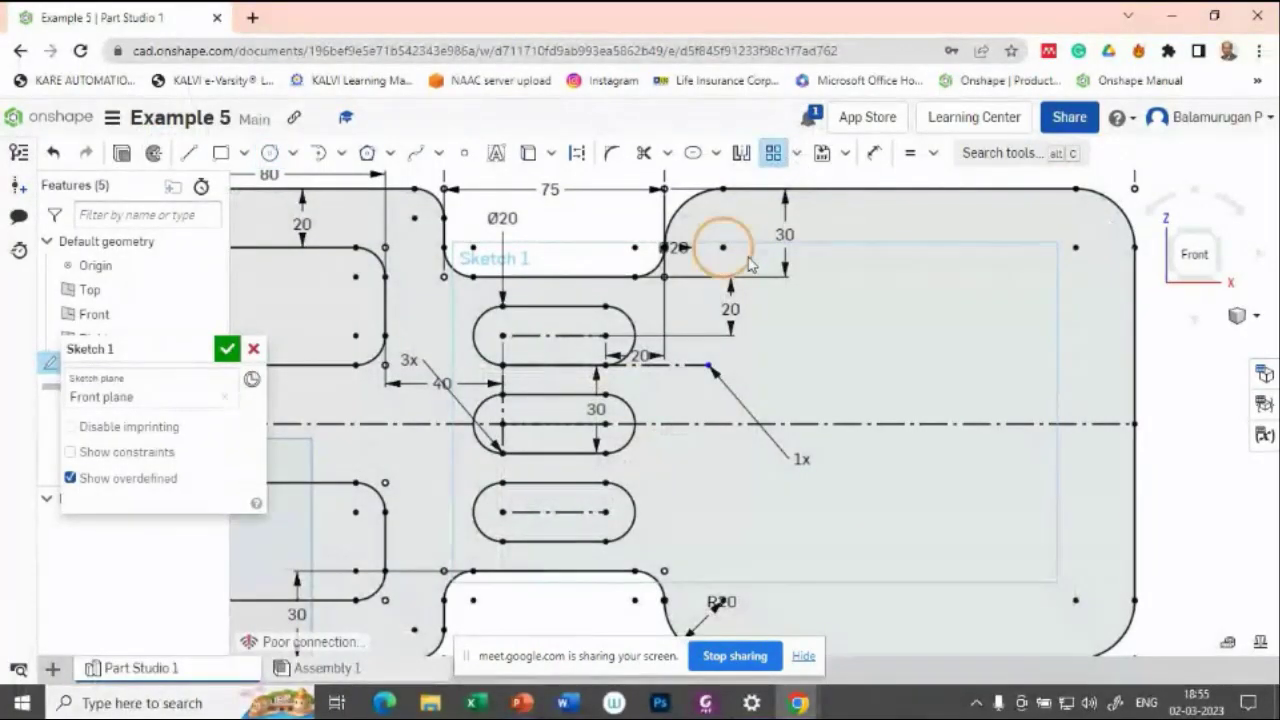
pyautogui.click(753, 263)
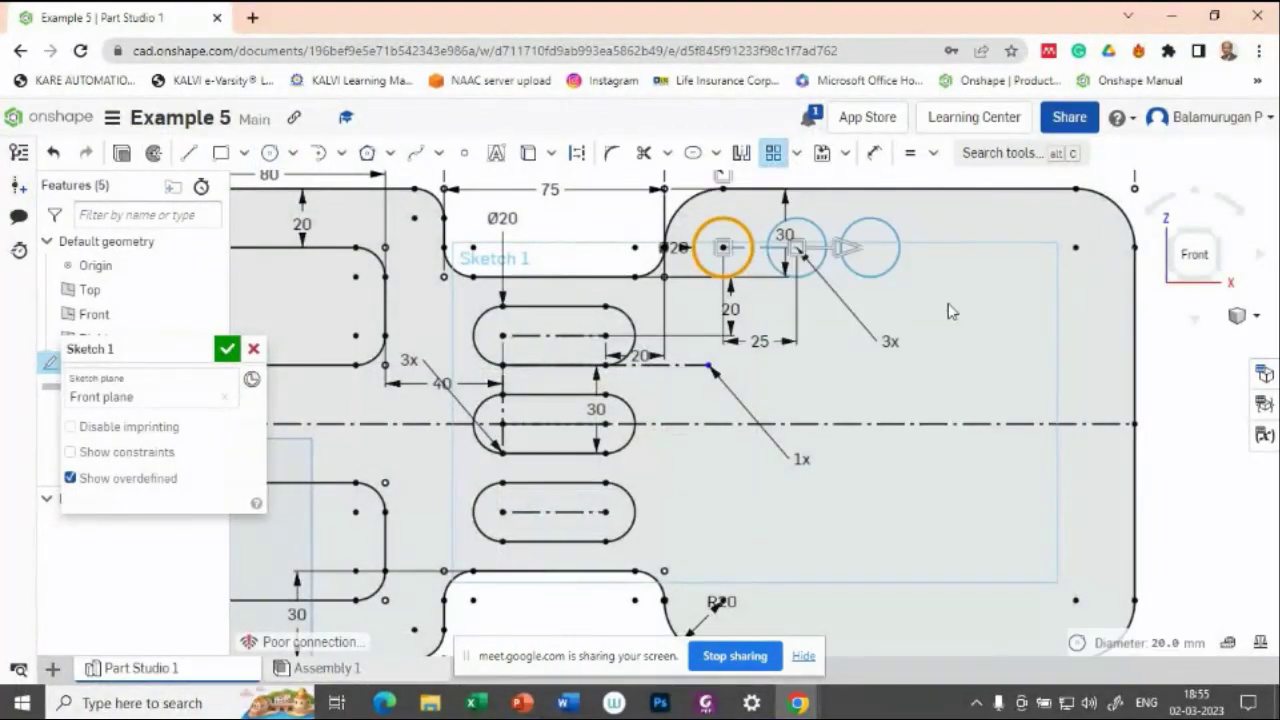
pyautogui.moveTo(845, 255); pyautogui.dragTo(937, 252)
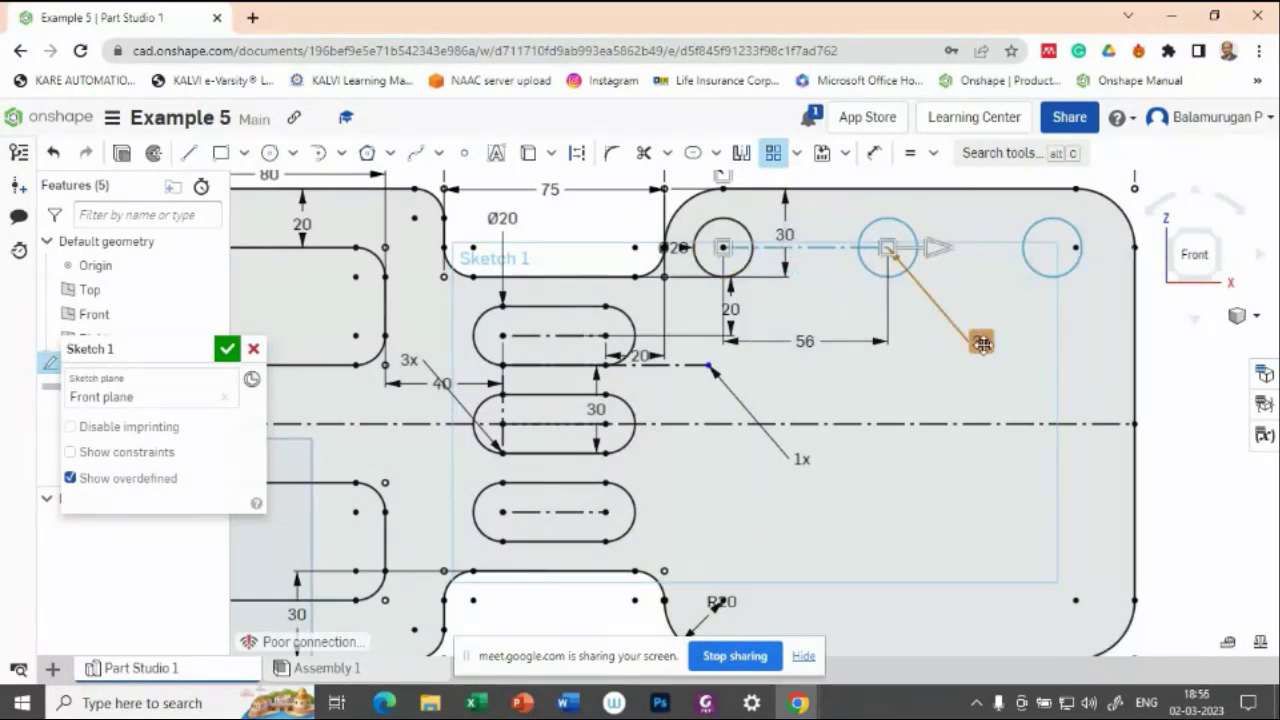
pyautogui.doubleClick(981, 341)
pyautogui.write('5')
pyautogui.press('Return')
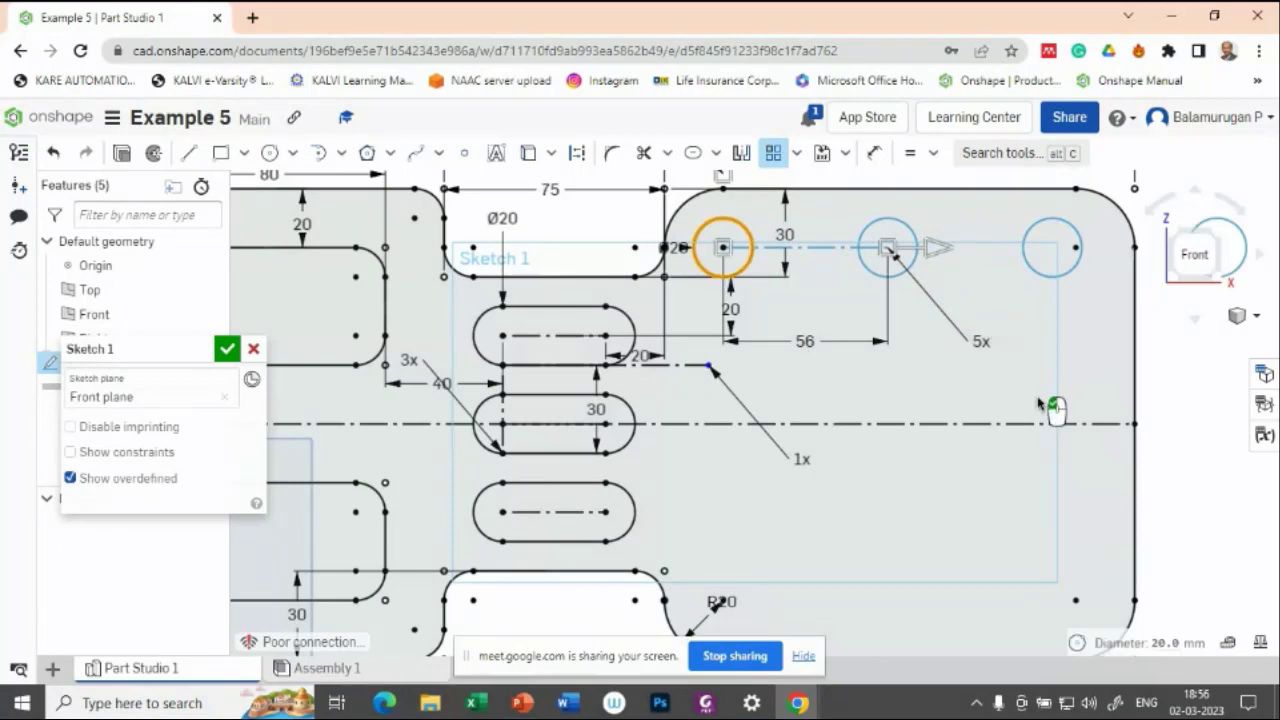
pyautogui.doubleClick(806, 342)
pyautogui.write('30')
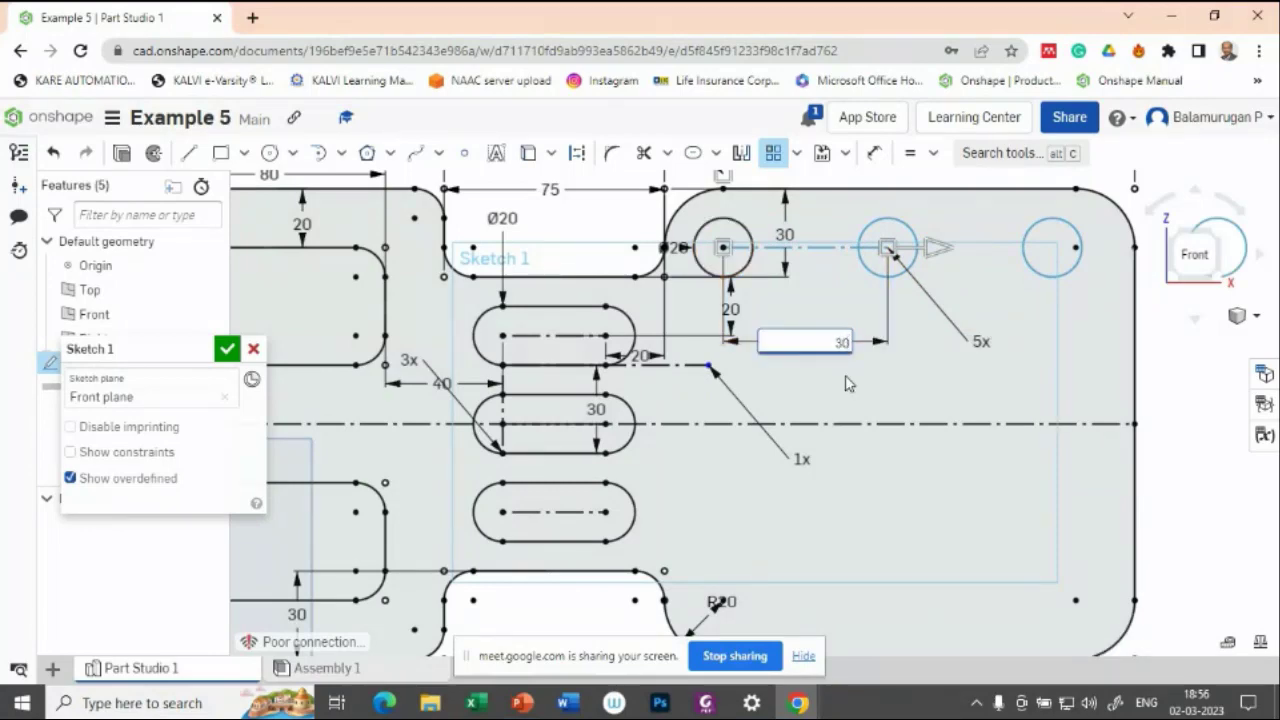
pyautogui.press('Return')
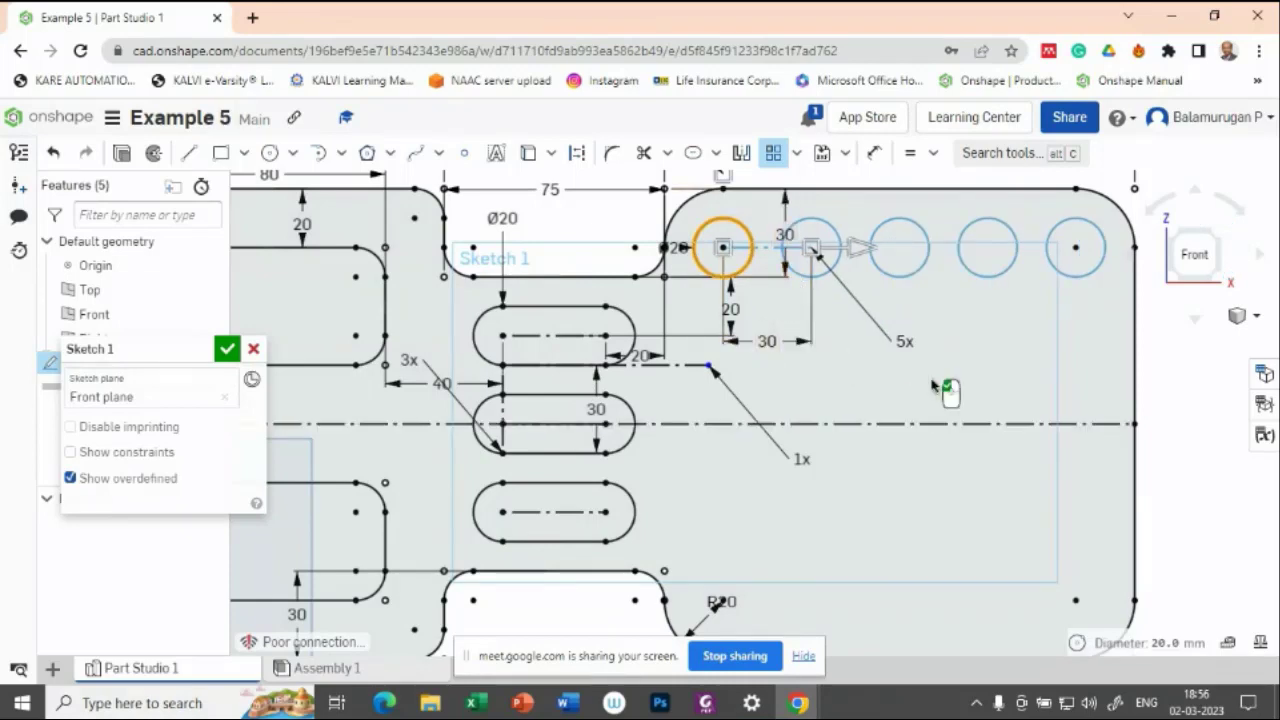
# Point the circle pattern's vertical direction downward and set its vertical count to 5 instances
pyautogui.moveTo(953, 386); pyautogui.dragTo(958, 464, button='middle')
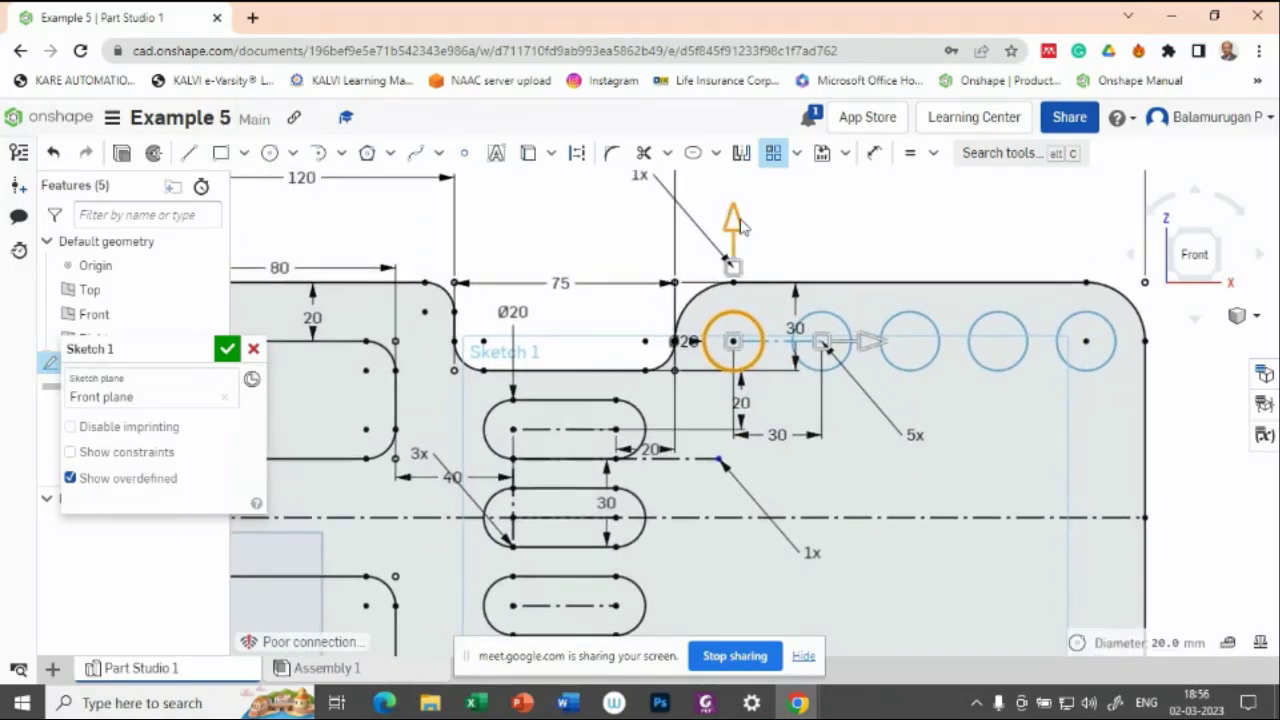
pyautogui.moveTo(735, 228); pyautogui.dragTo(737, 428)
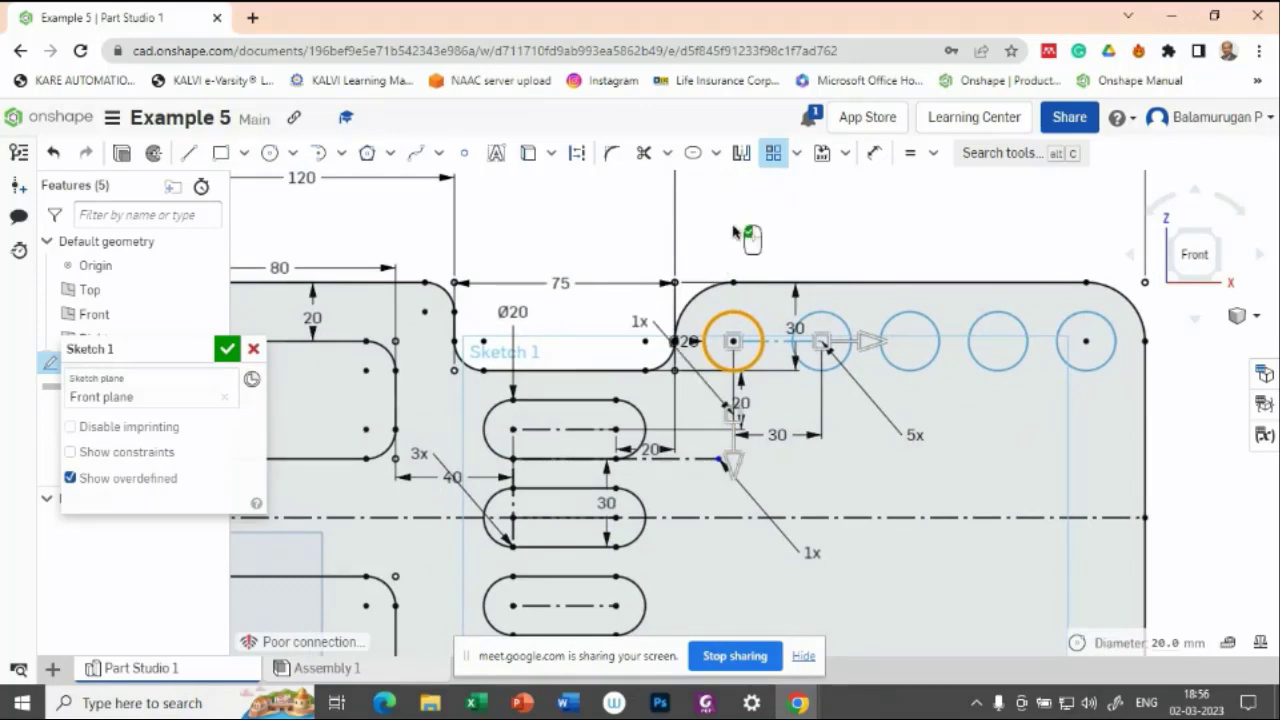
pyautogui.click(641, 322)
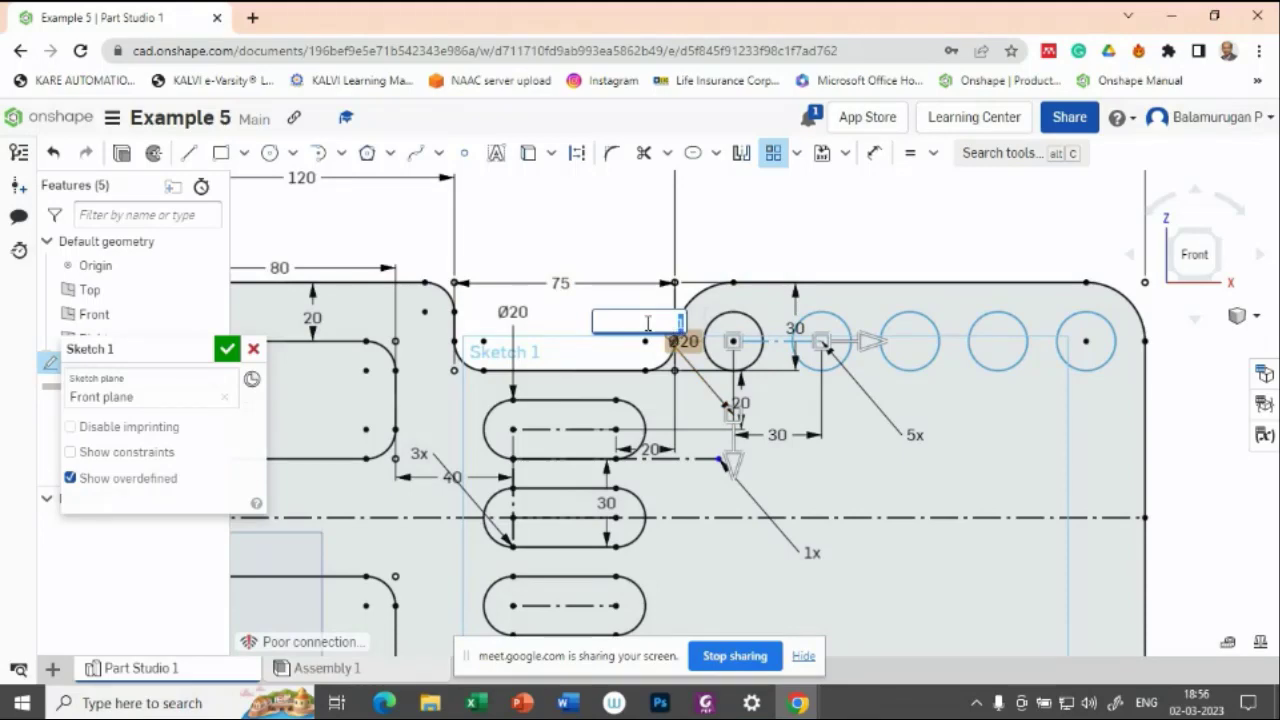
pyautogui.write('5')
pyautogui.press('Return')
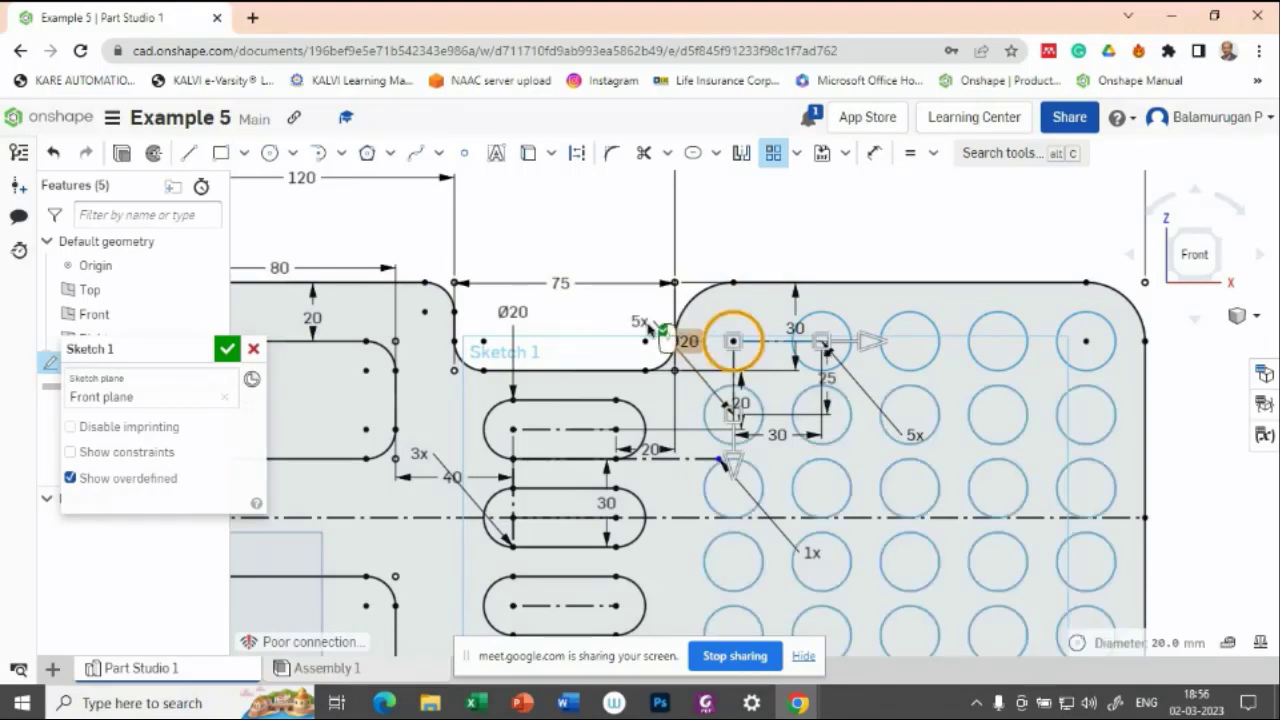
# Set the spacing between the rows of the circle pattern to 30 mm
pyautogui.moveTo(851, 254); pyautogui.dragTo(788, 172, button='middle')
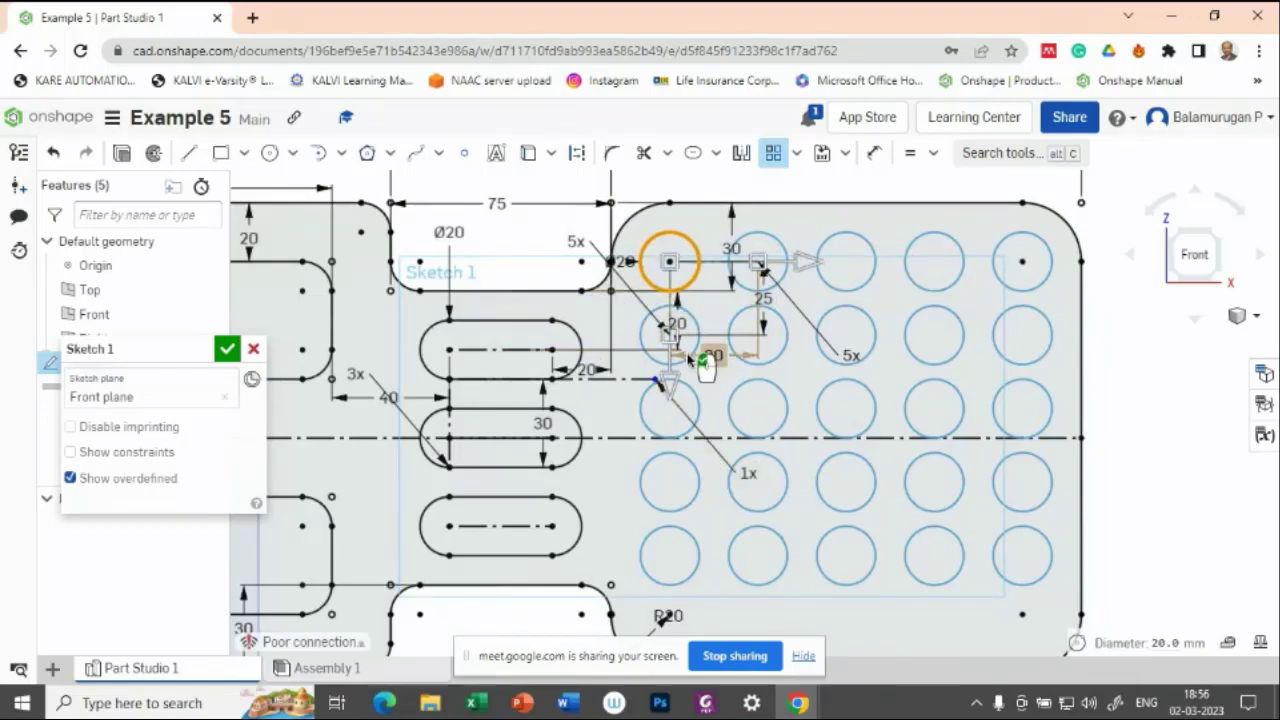
pyautogui.doubleClick(678, 322)
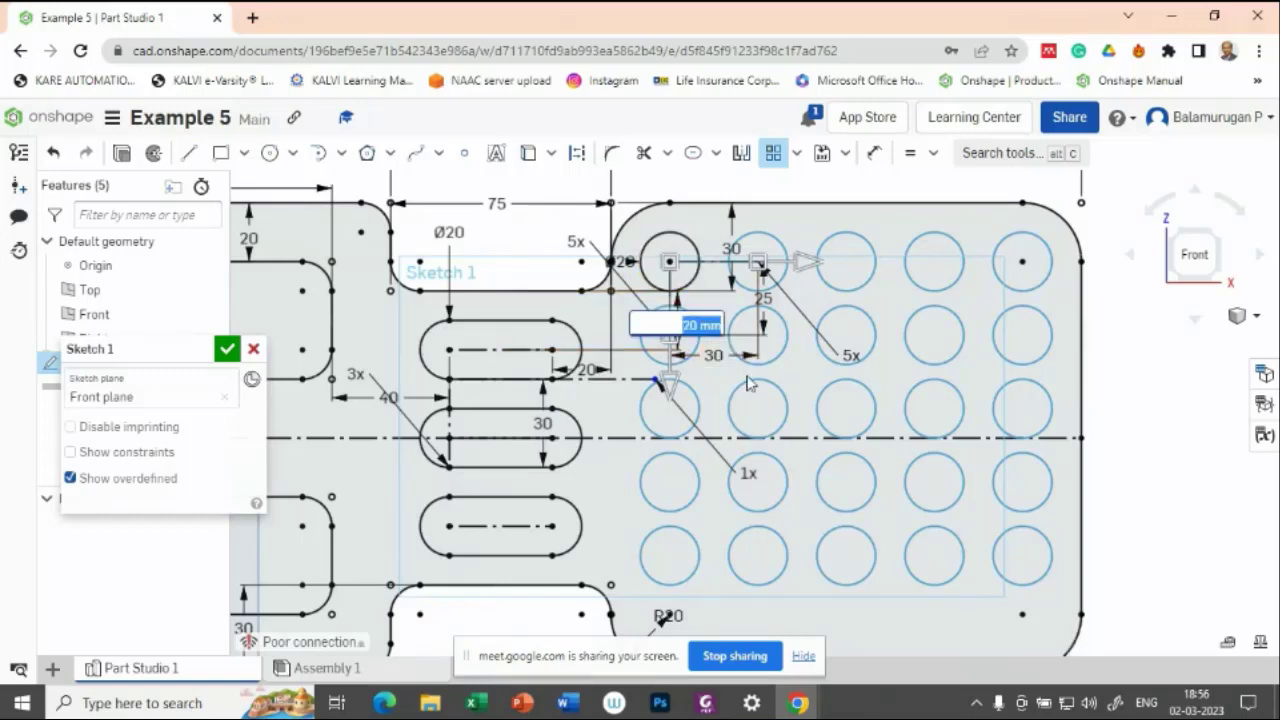
pyautogui.press('Return')
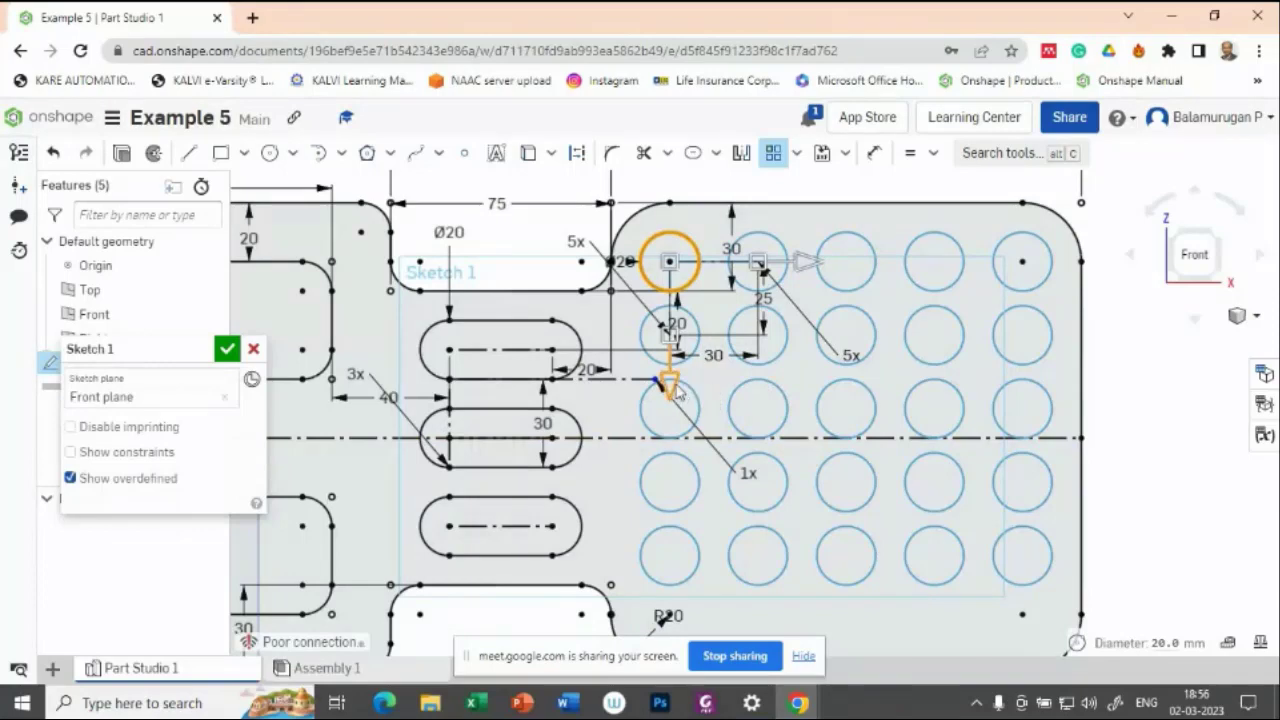
pyautogui.moveTo(678, 388); pyautogui.dragTo(686, 469)
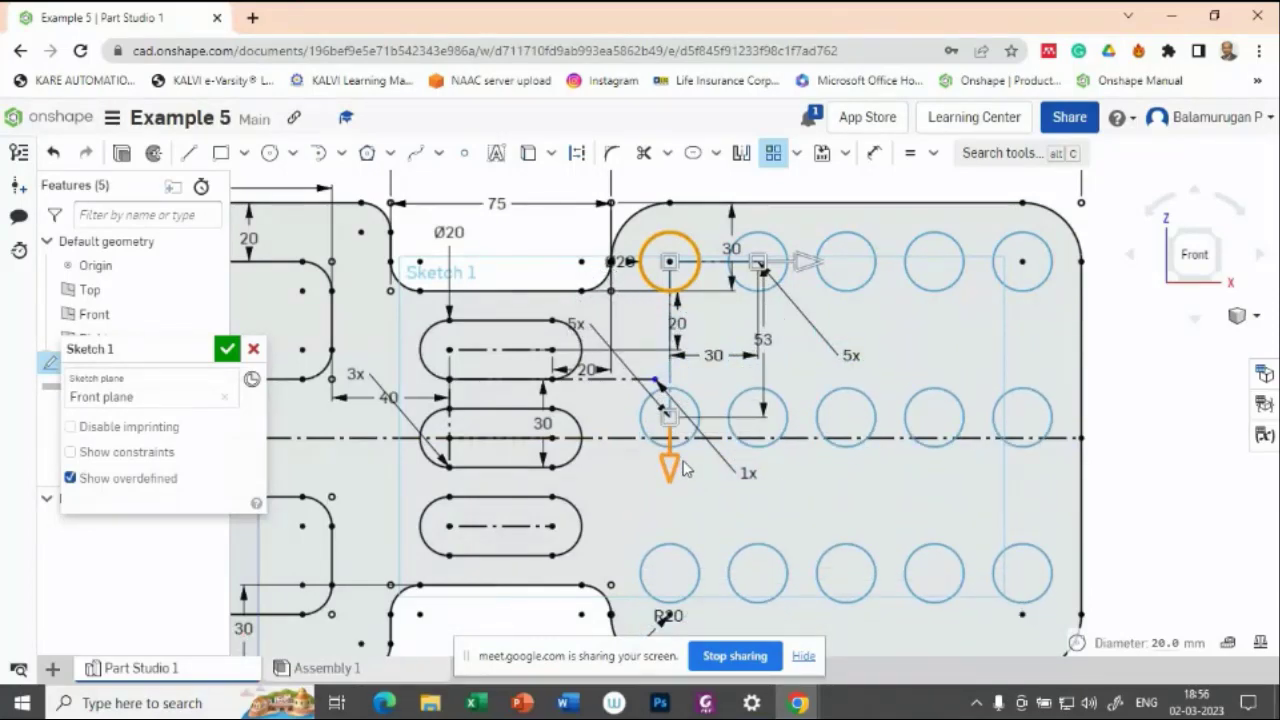
pyautogui.doubleClick(764, 339)
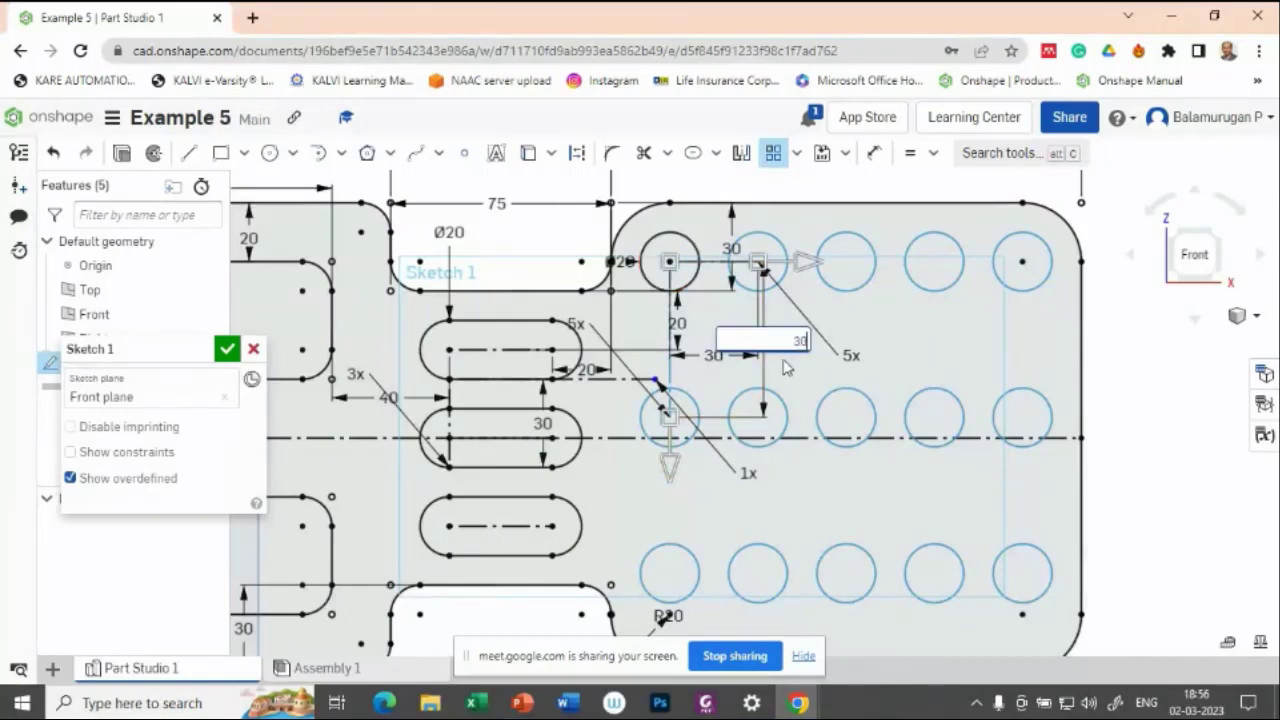
pyautogui.write('30')
pyautogui.press('Return')
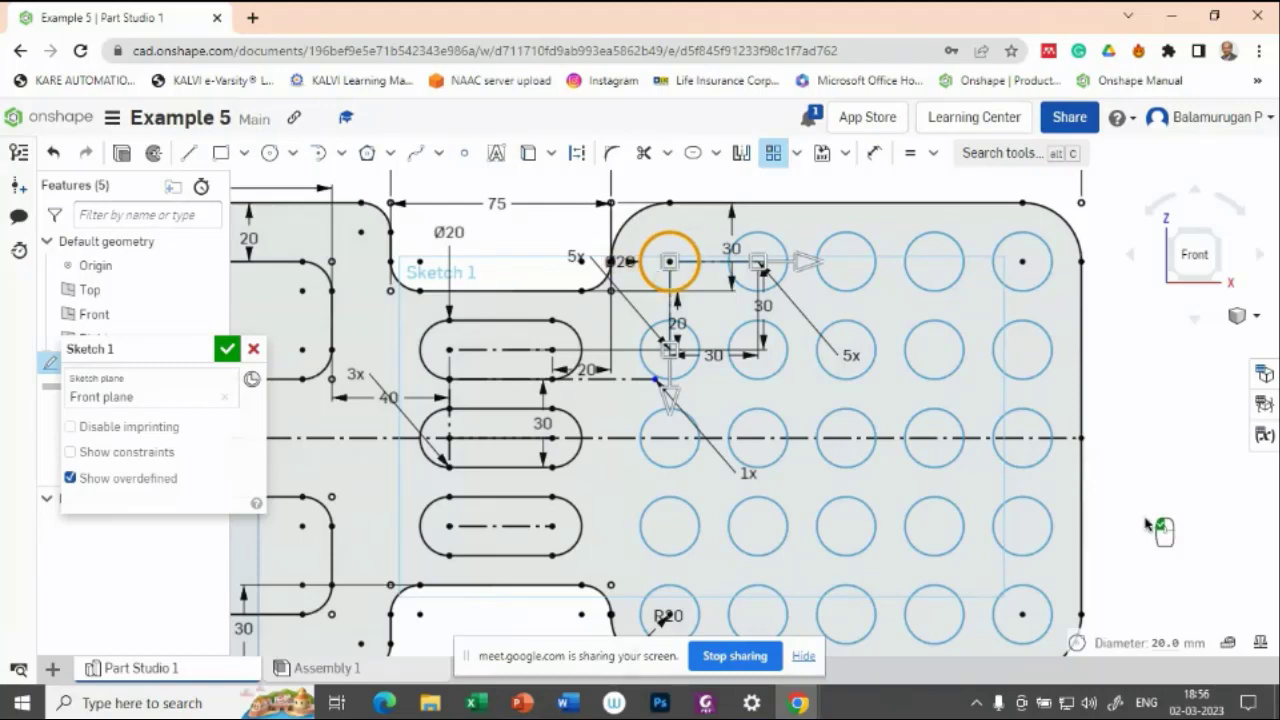
# Apply the 5-by-5 circle pattern, review the whole plate outline, and accept Sketch 1
pyautogui.moveTo(1138, 520)
pyautogui.mouseDown(button='middle')
pyautogui.moveTo(1089, 434)
pyautogui.moveTo(1152, 510)
pyautogui.mouseUp(button='middle')
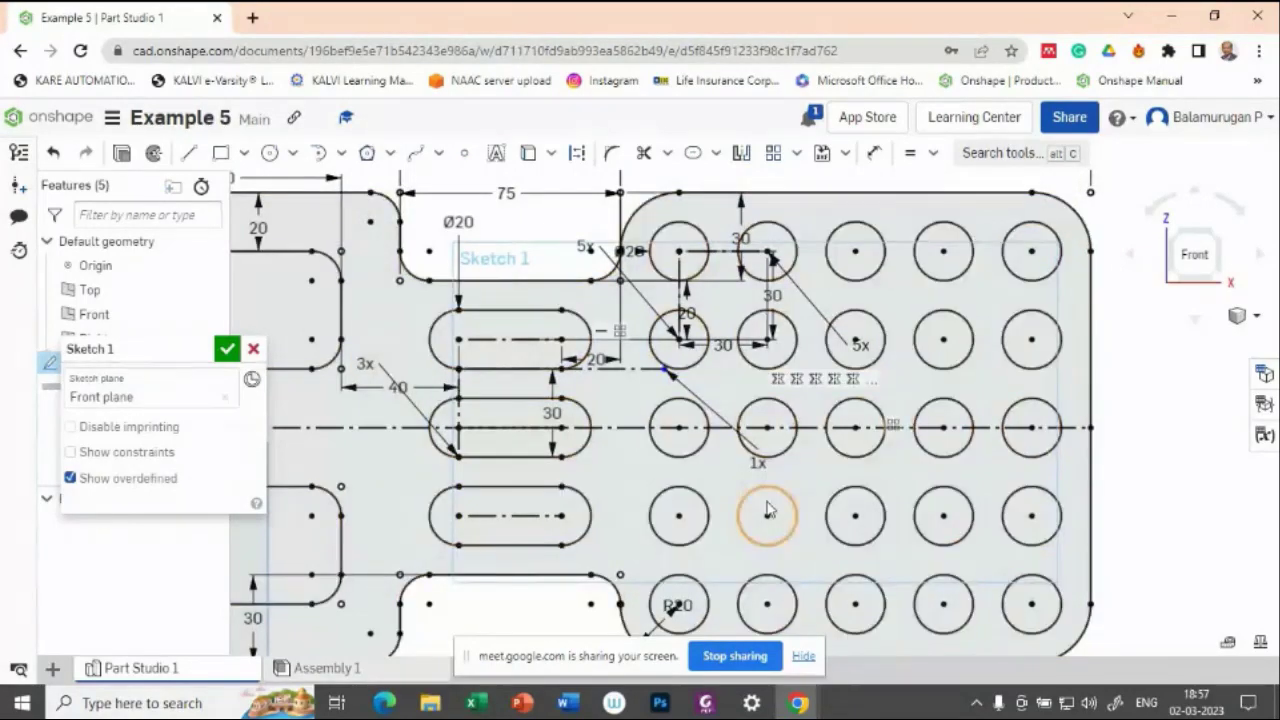
pyautogui.scroll(-4, 1132, 497)
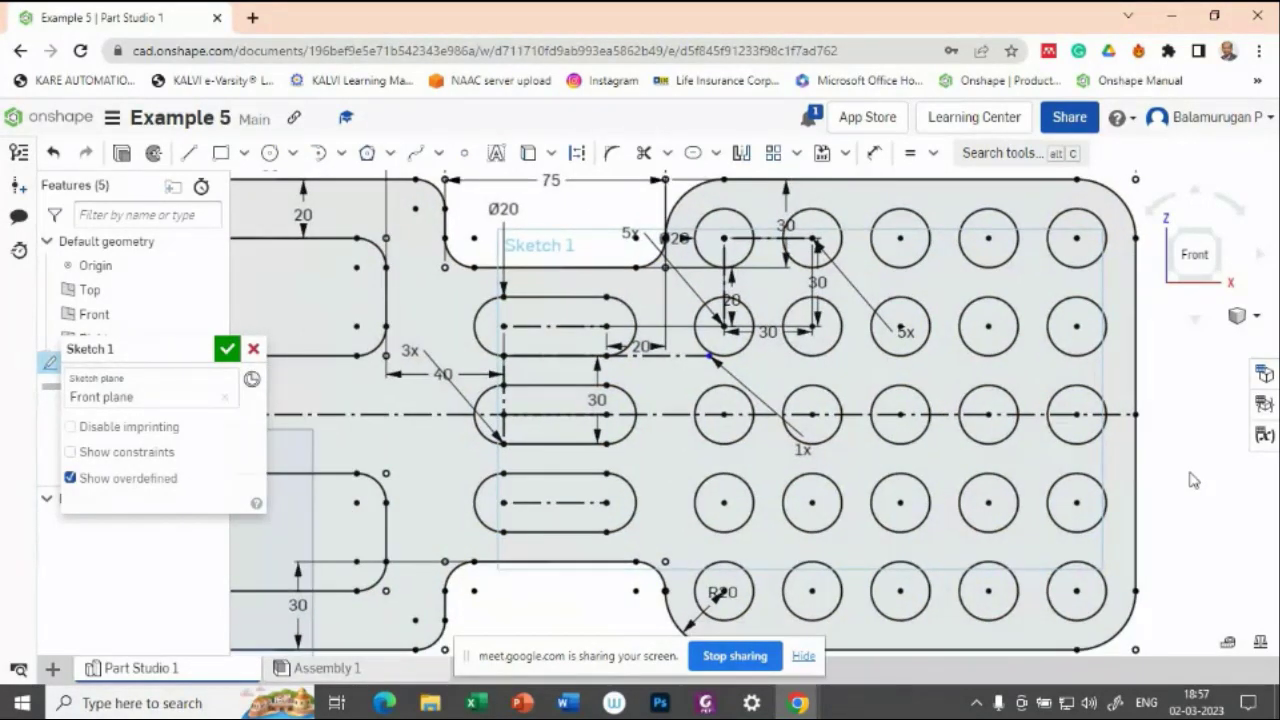
pyautogui.scroll(4, 1183, 487)
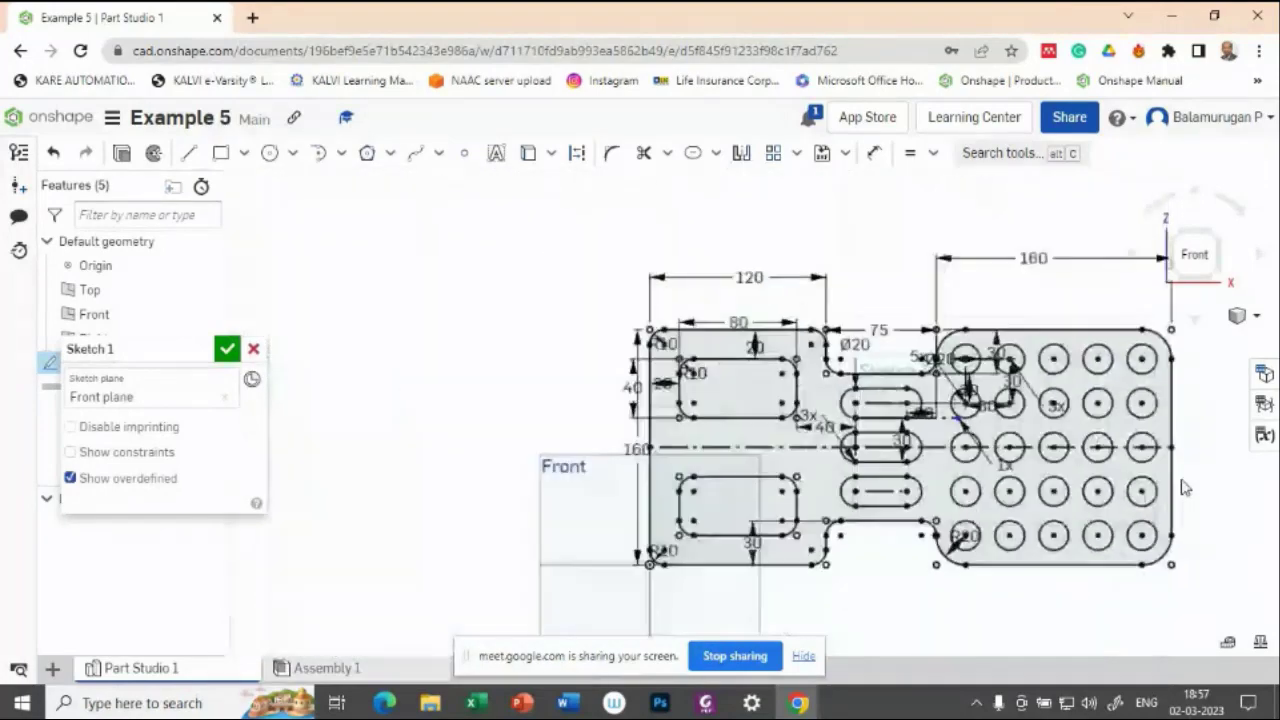
pyautogui.scroll(-1, 1183, 487)
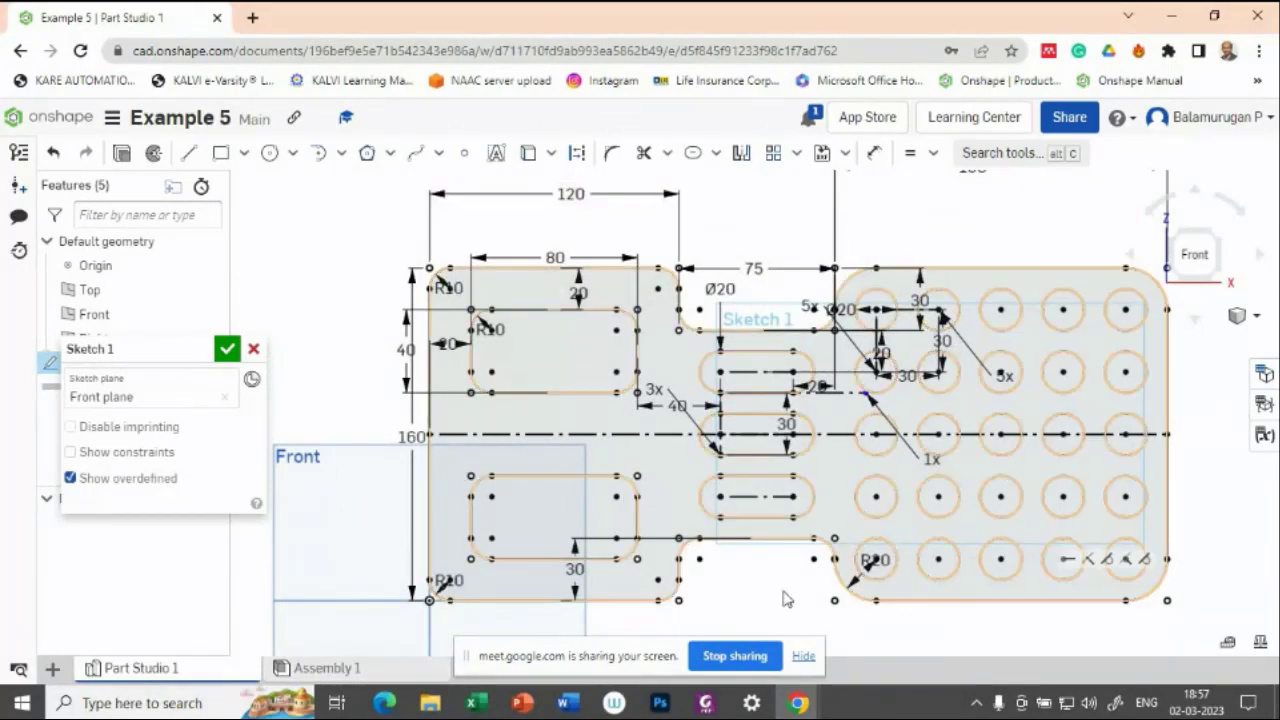
pyautogui.click(226, 349)
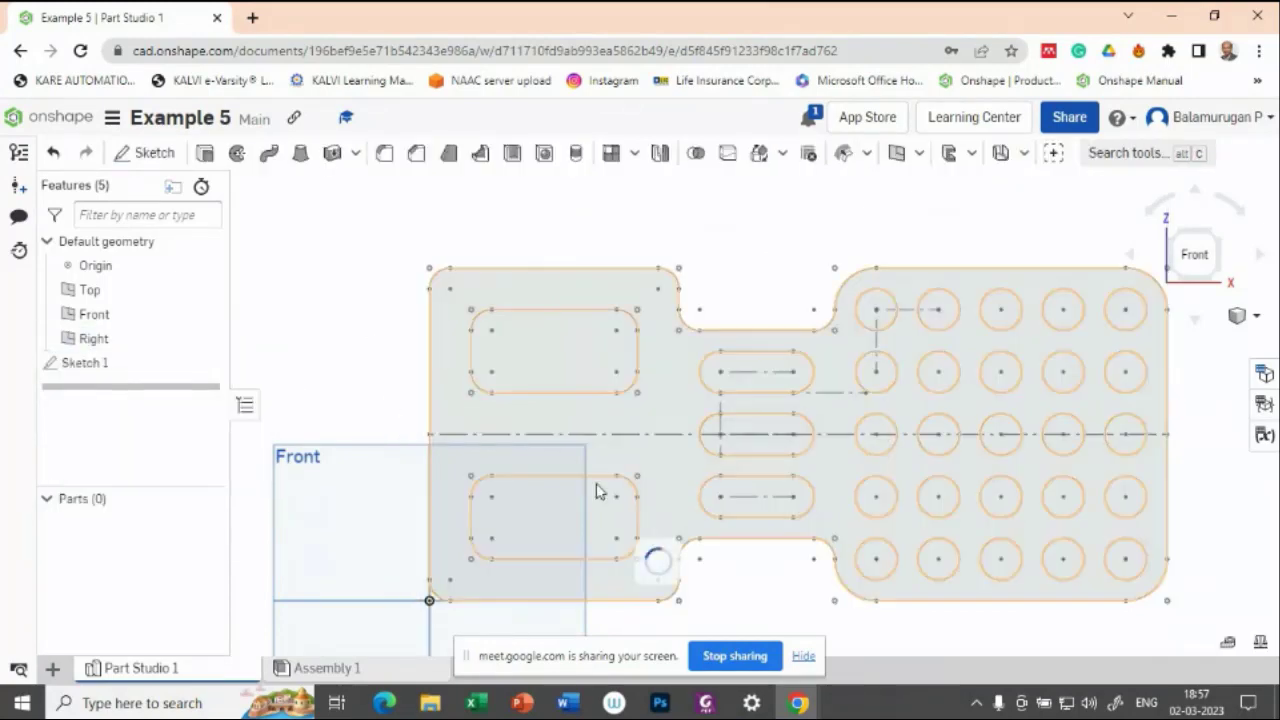